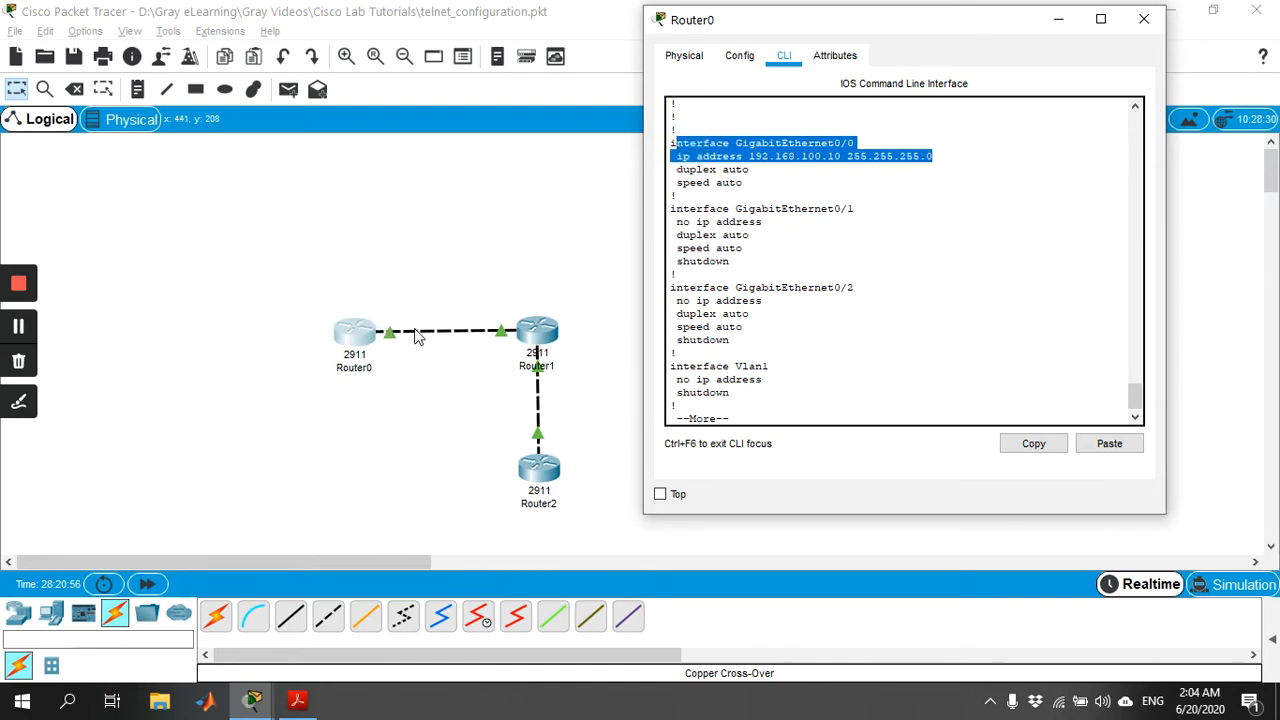
Page to the end of Router0's running configuration, examine its static route entry, and close the router's window.
key(space)
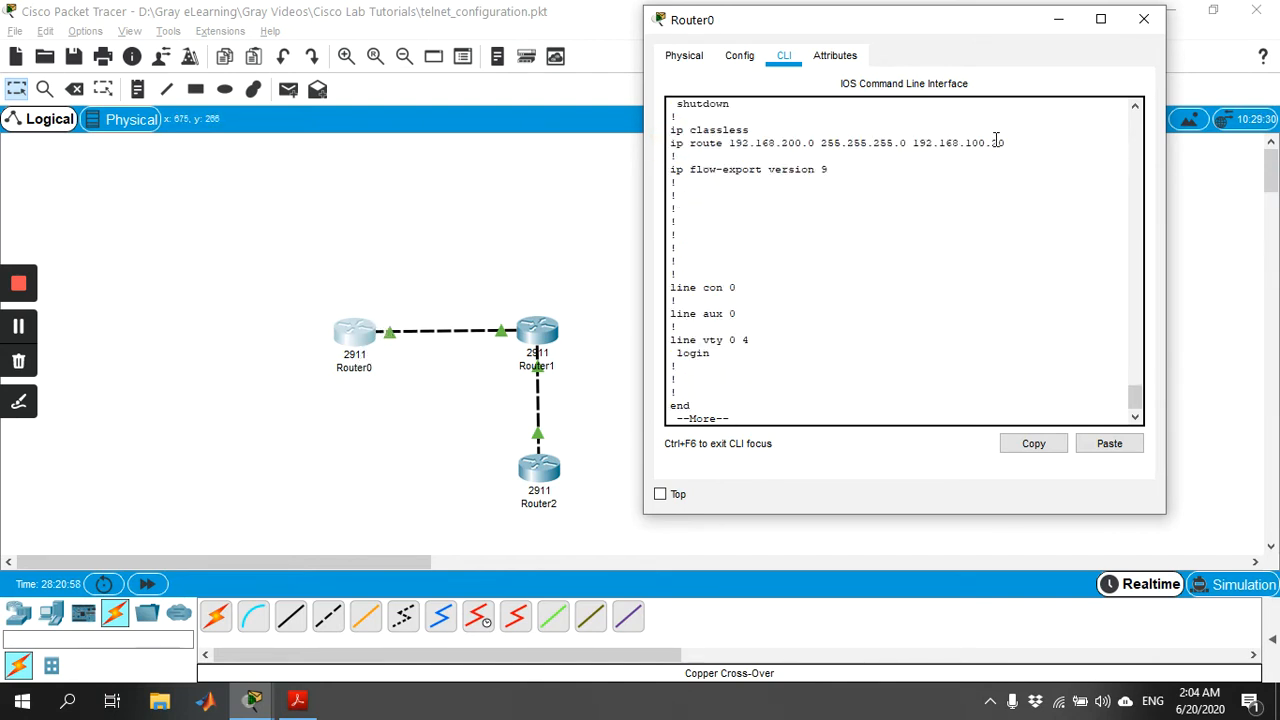
drag(1008, 142, 762, 143)
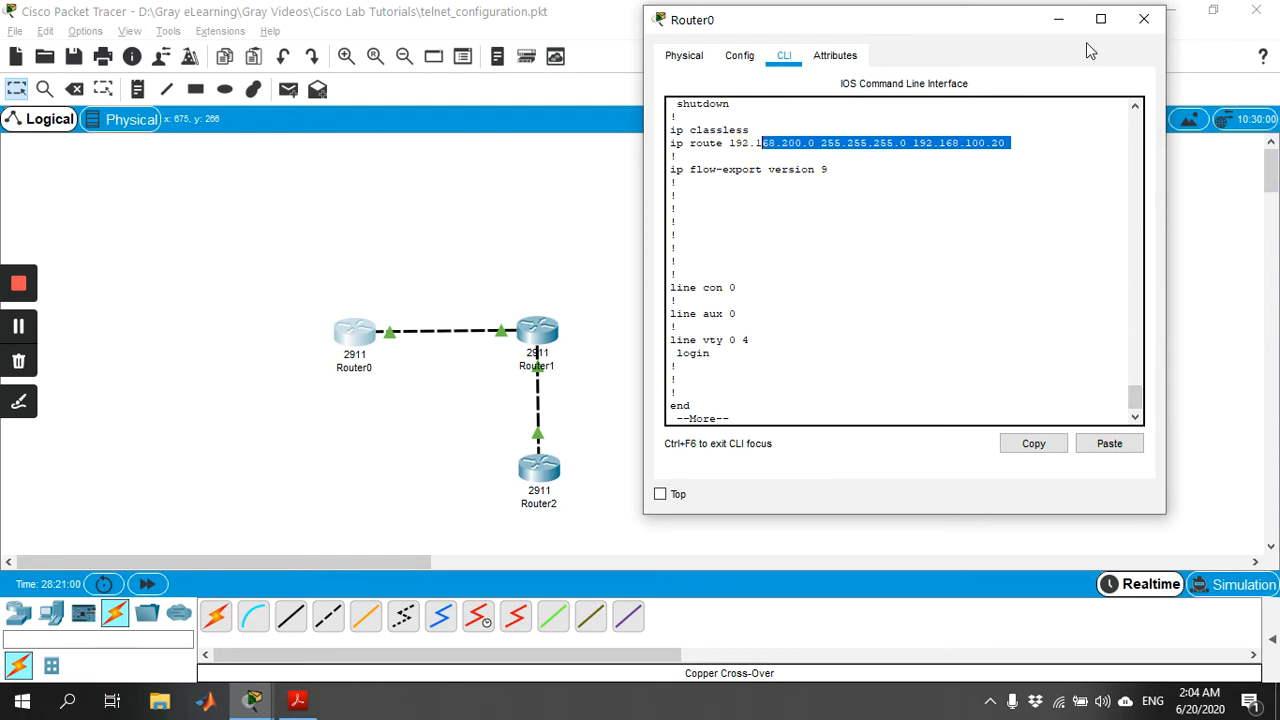
click(1144, 19)
Open Router1's command line beside the topology and enter privileged mode with the enable password.
click(537, 330)
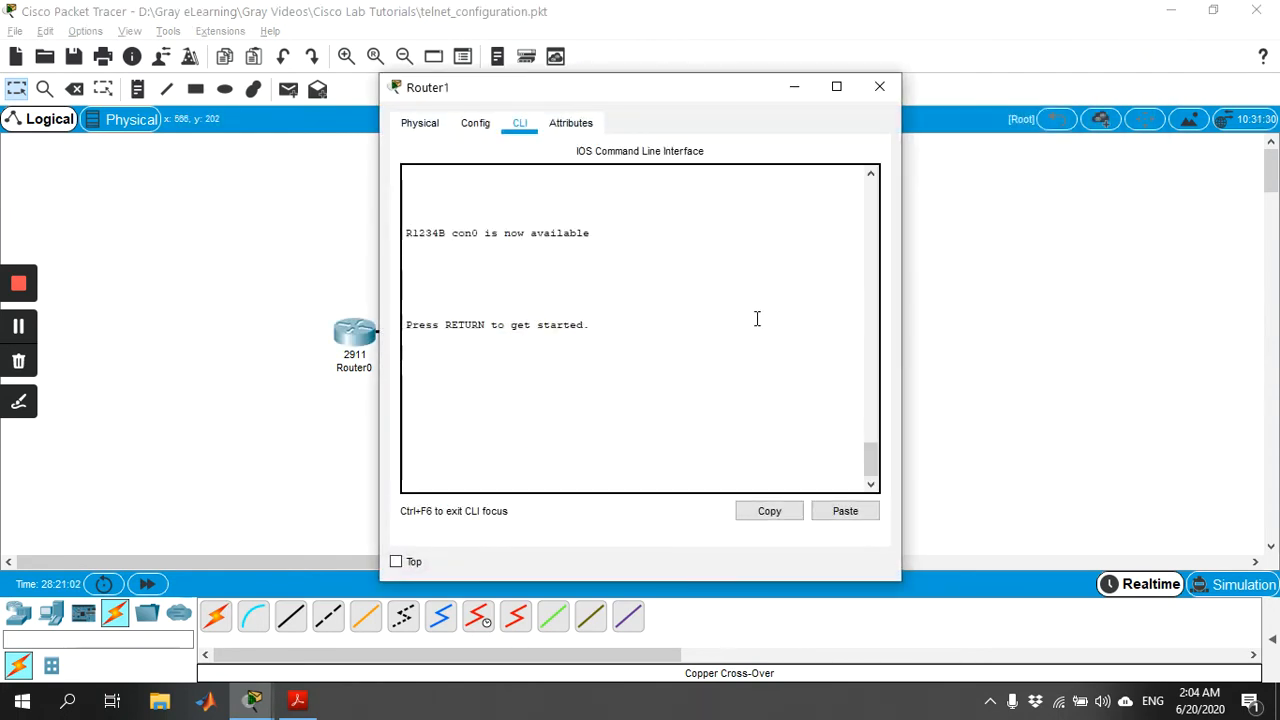
drag(754, 86, 1034, 61)
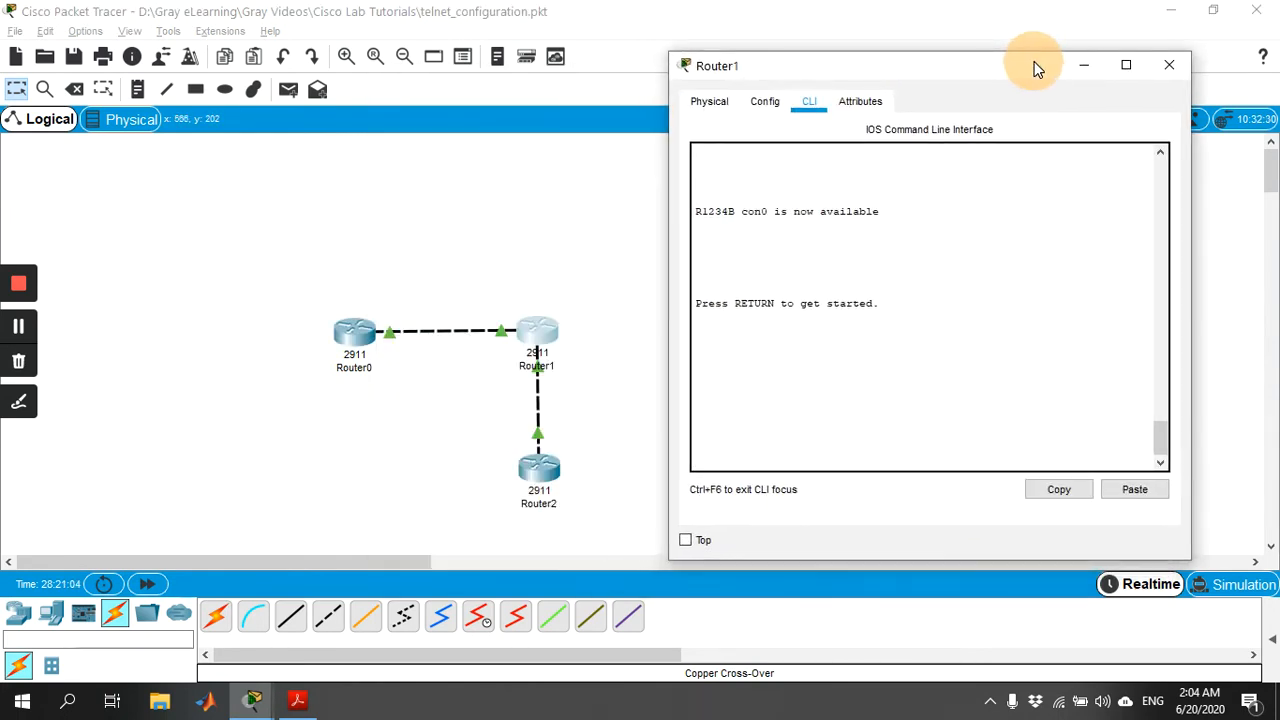
key(Return)
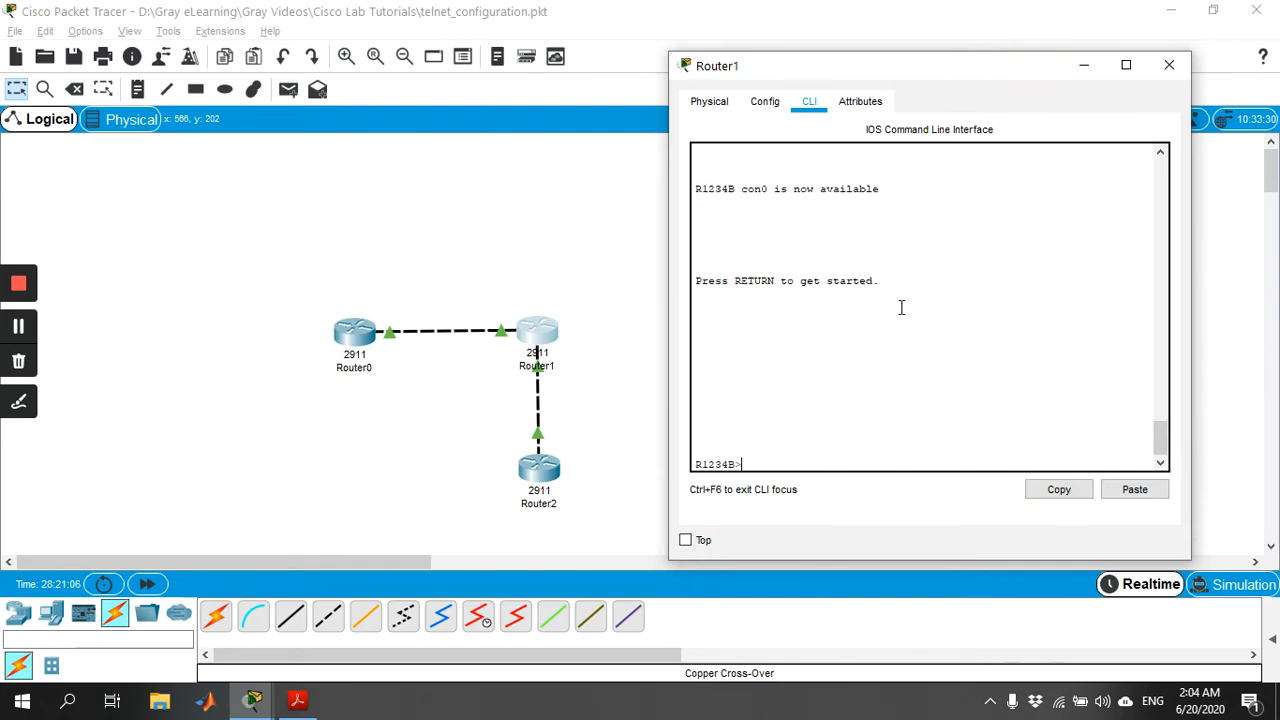
text(en)
key(Return)
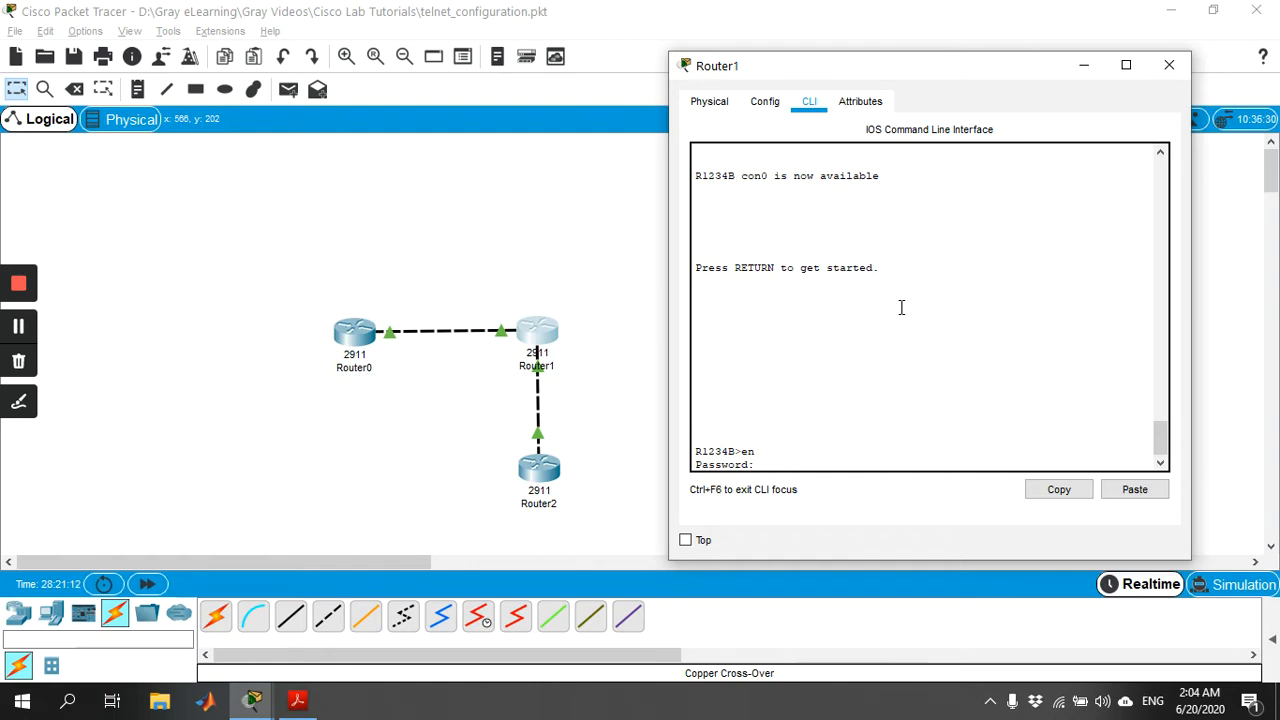
key(Return)
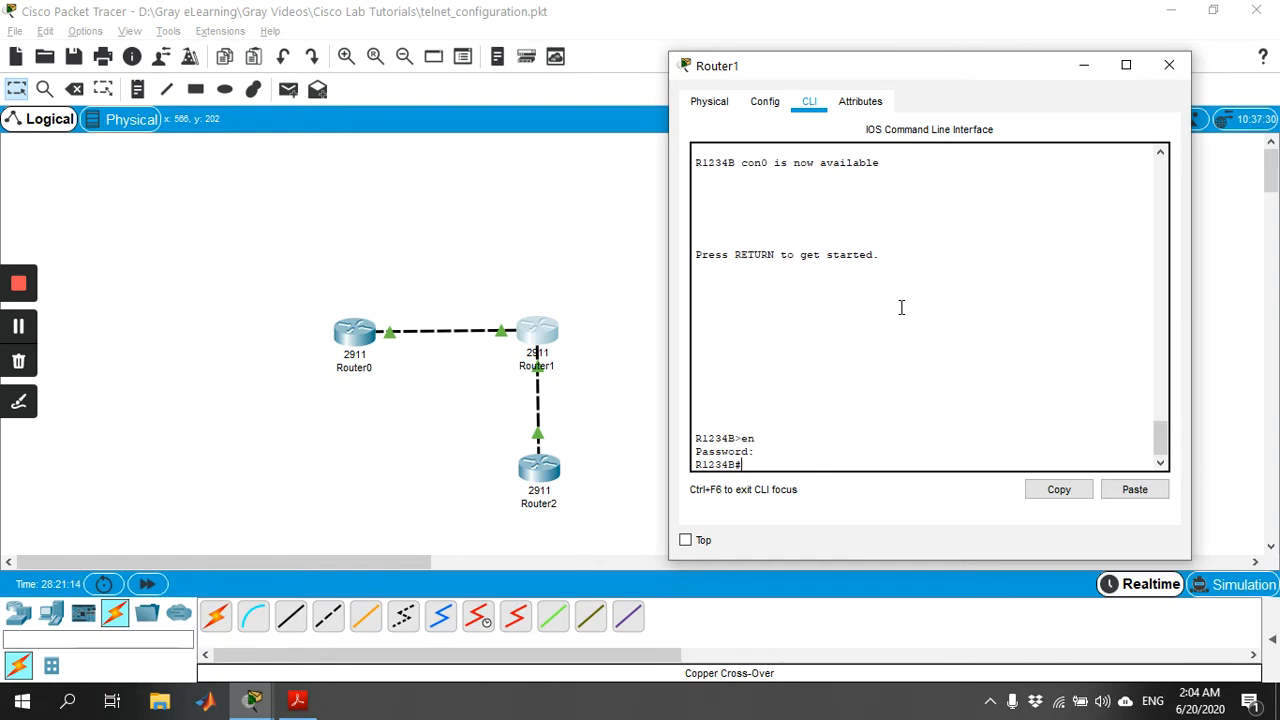
Display Router1's running configuration, examine its interface addresses and vty line login setting, and close the router's window.
text(show run)
key(Tab)
key(Return)
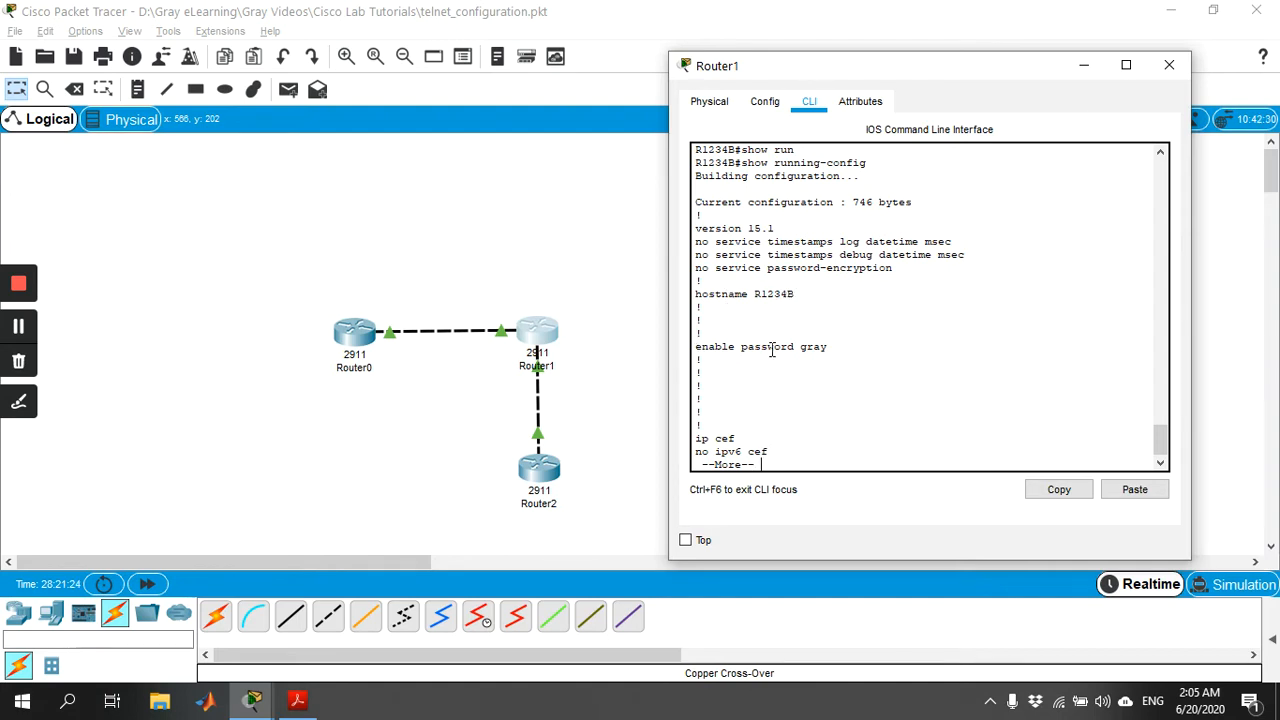
key(space)
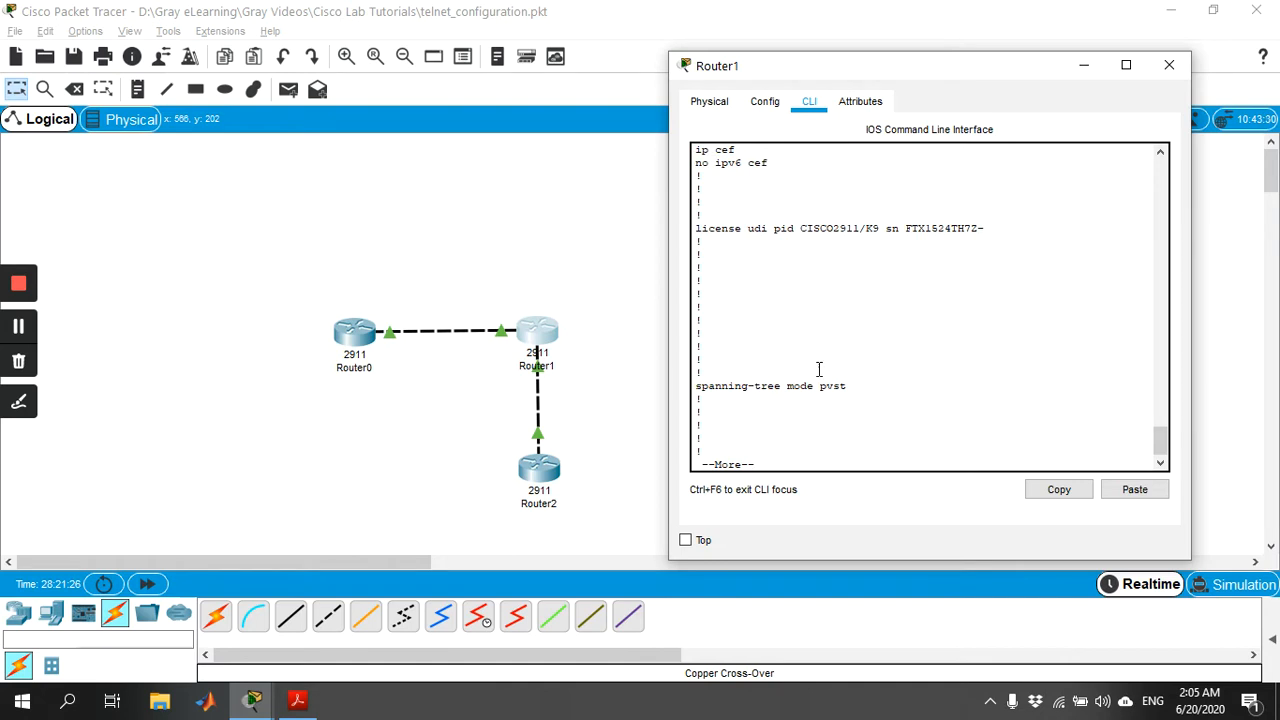
key(space)
drag(966, 204, 703, 176)
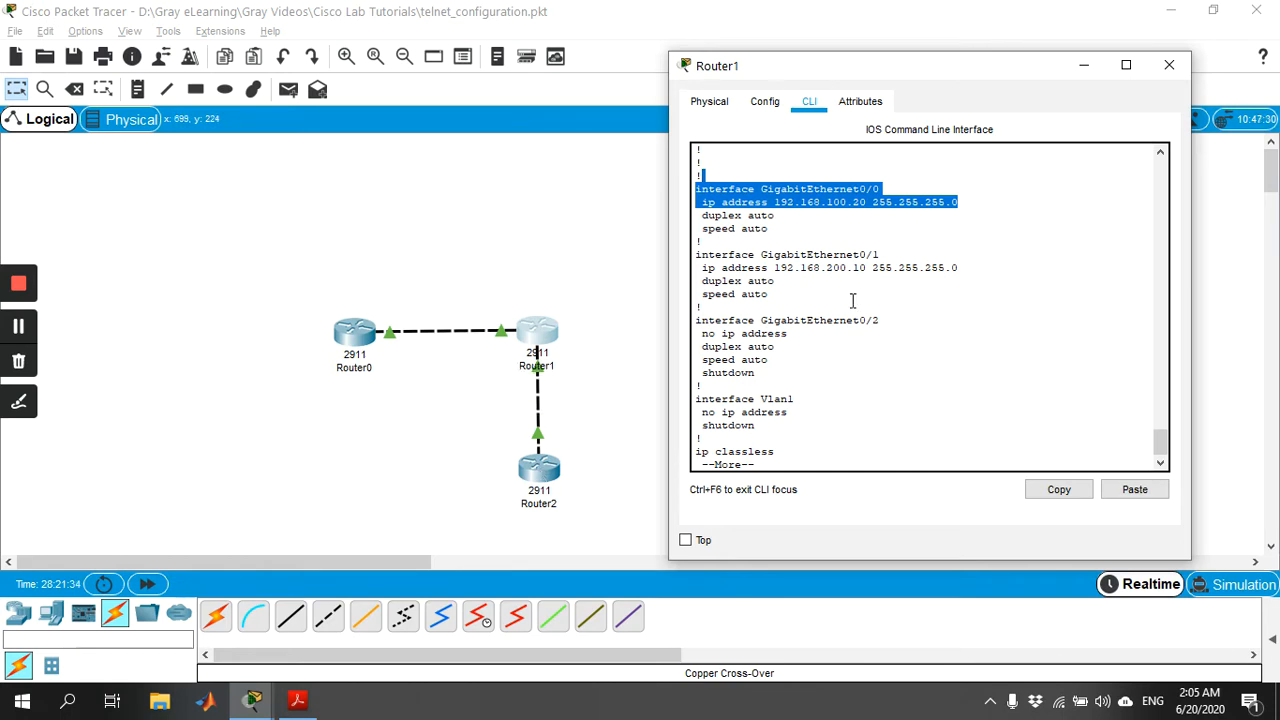
key(space)
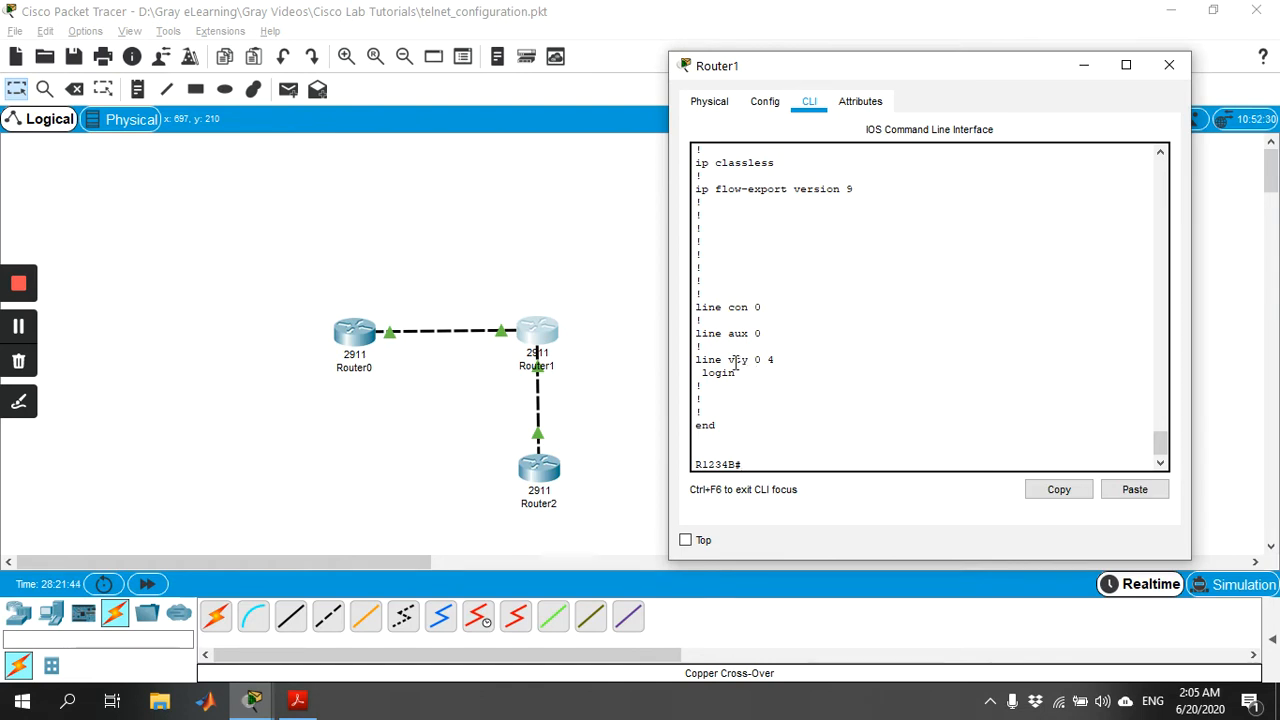
drag(737, 370, 702, 372)
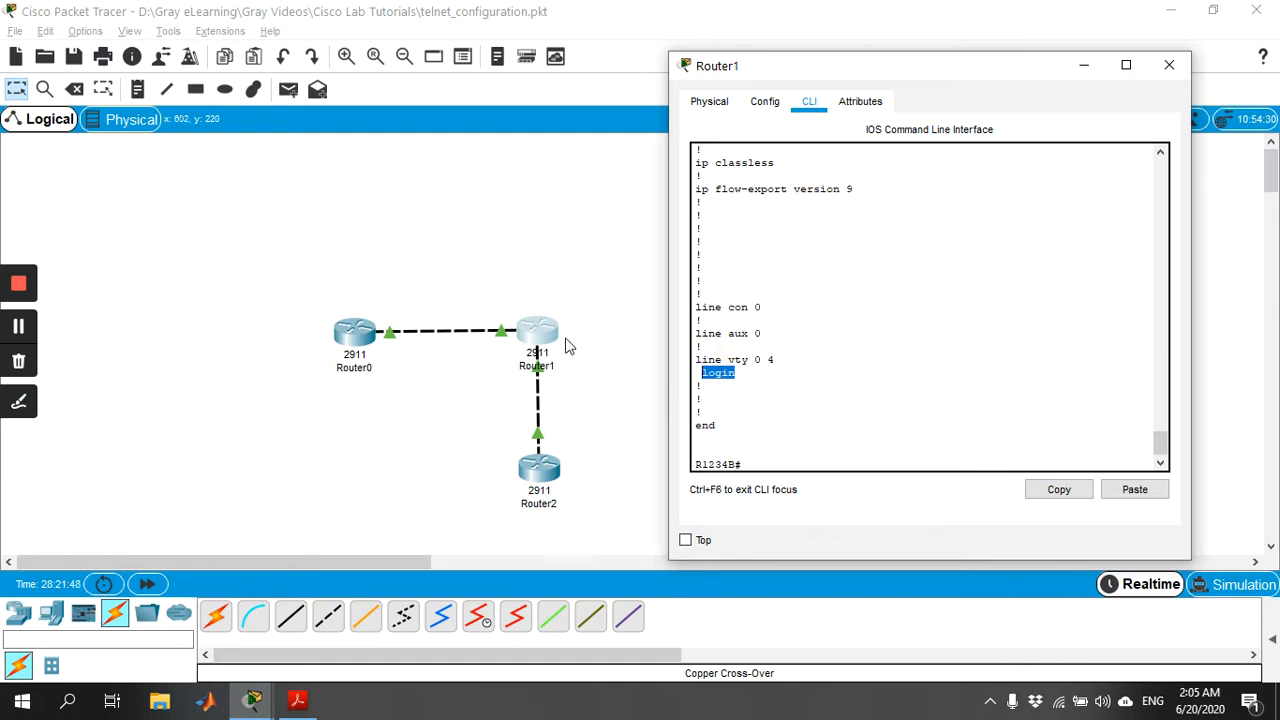
click(821, 359)
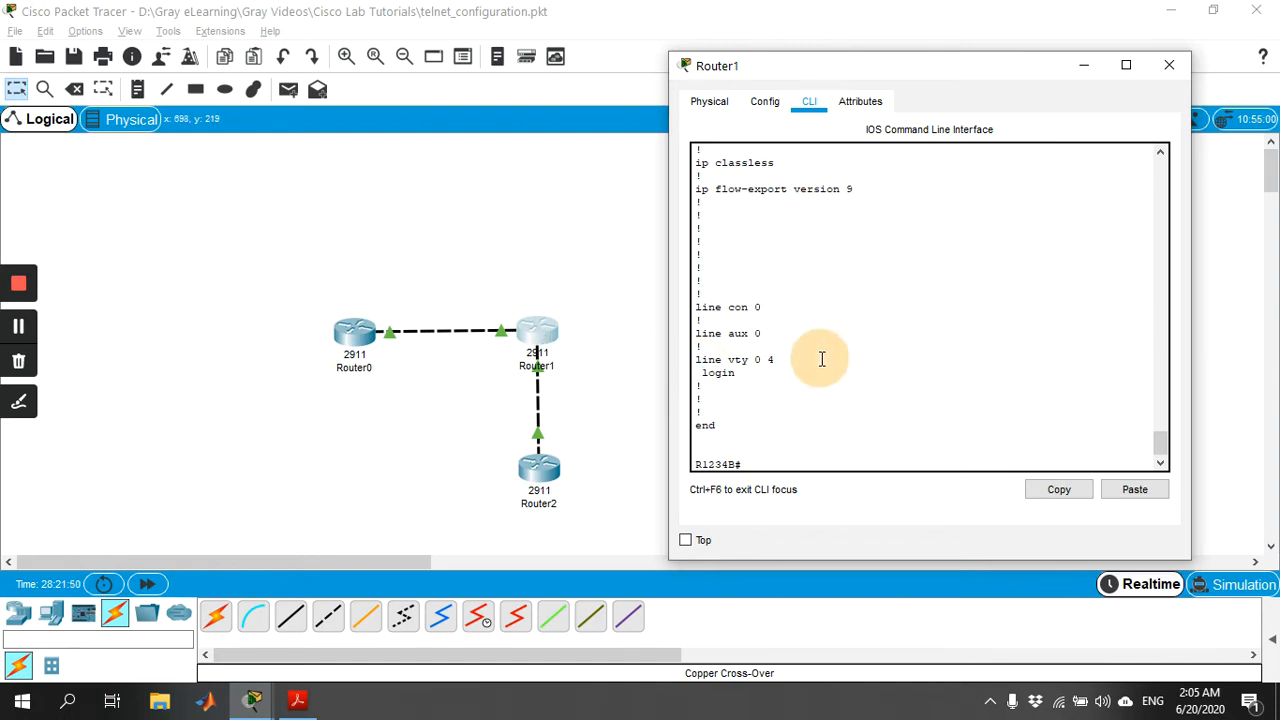
click(1169, 66)
Open Router2's command line beside the topology and enter privileged mode with the enable password.
click(543, 462)
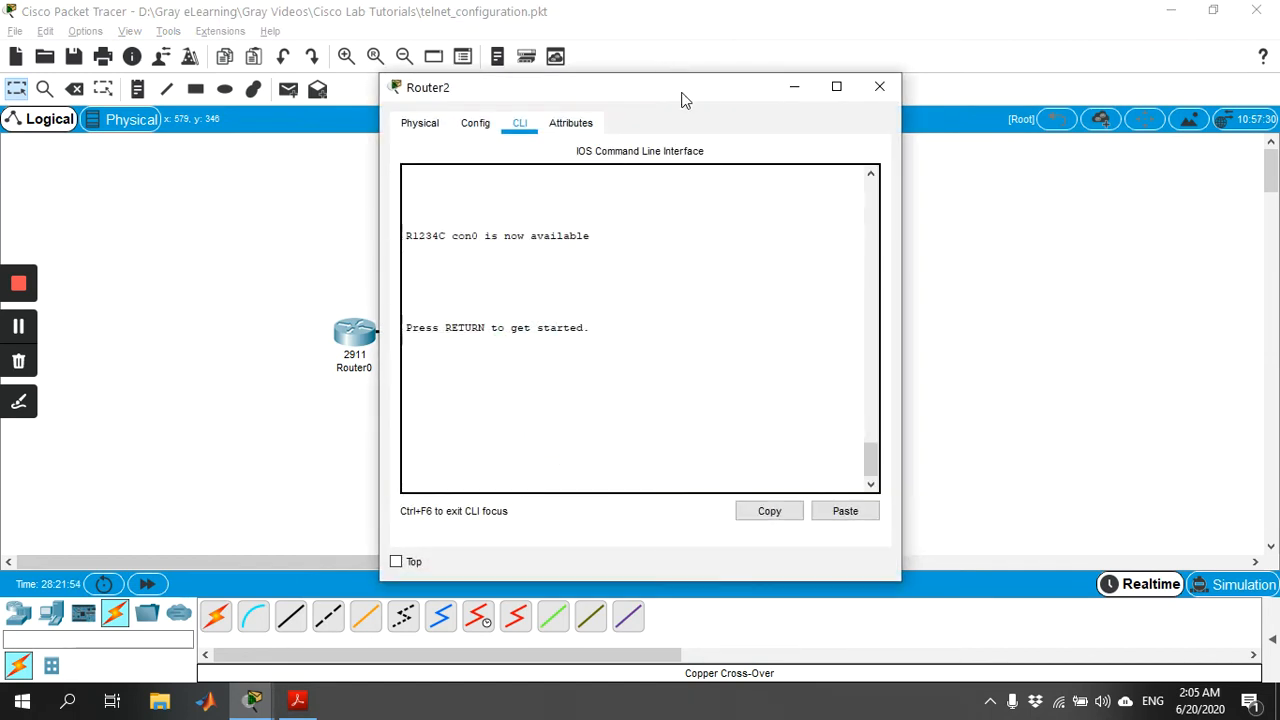
drag(683, 92, 950, 84)
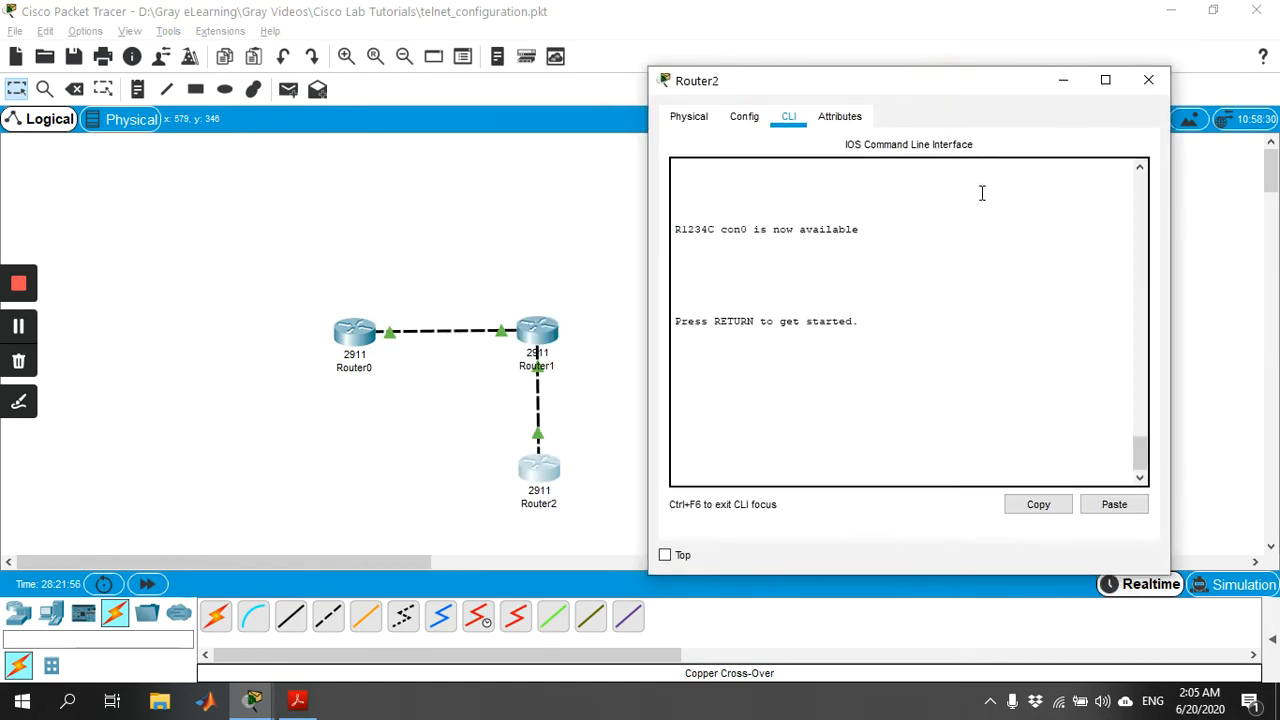
key(Return)
text(en)
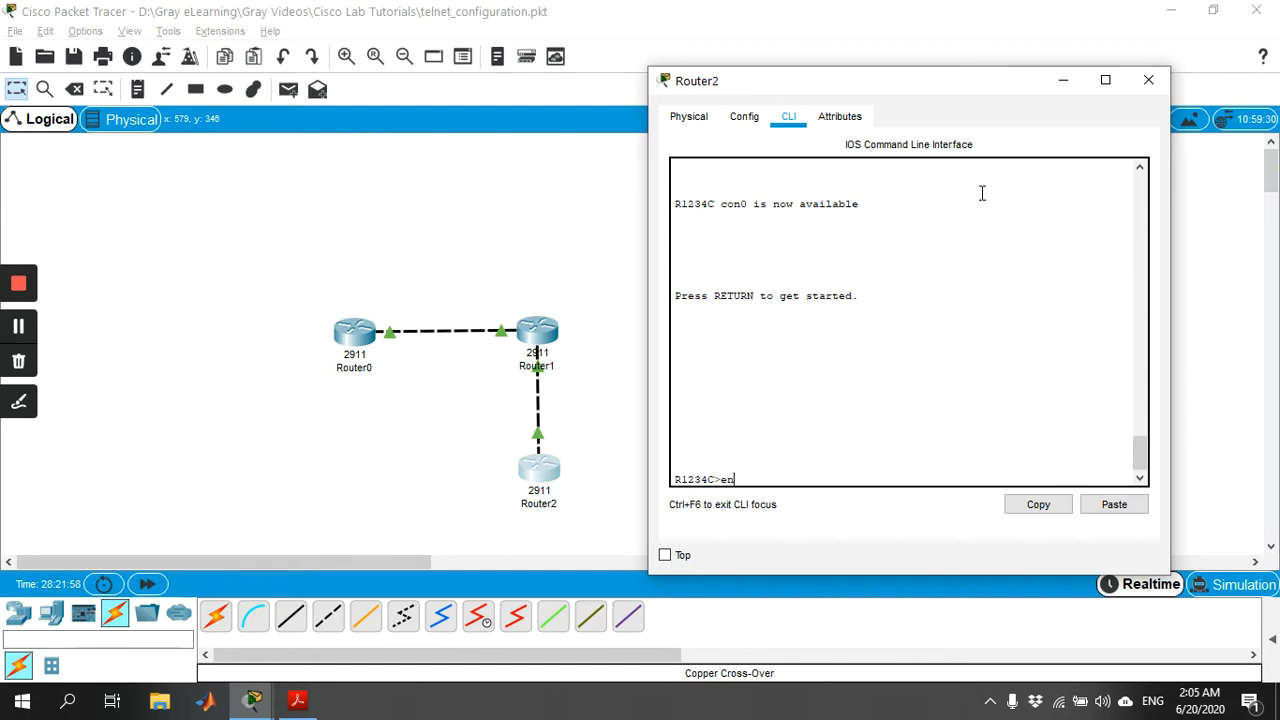
key(Tab)
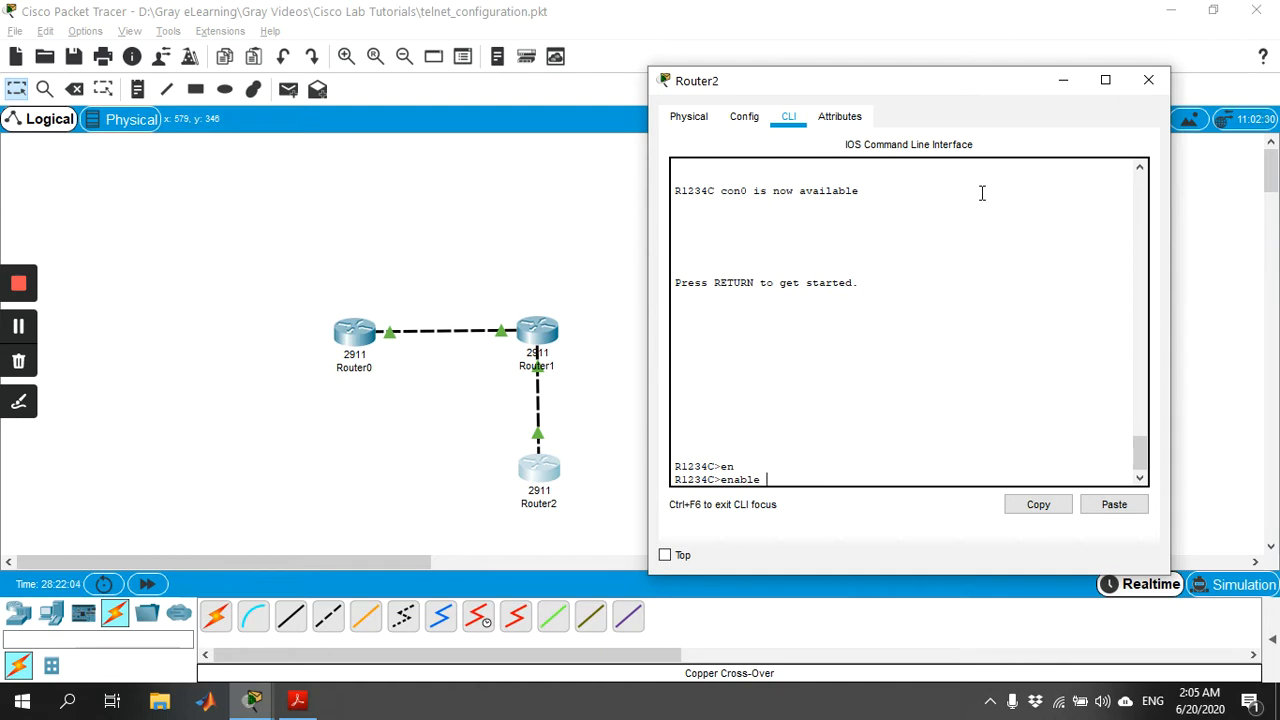
key(Return)
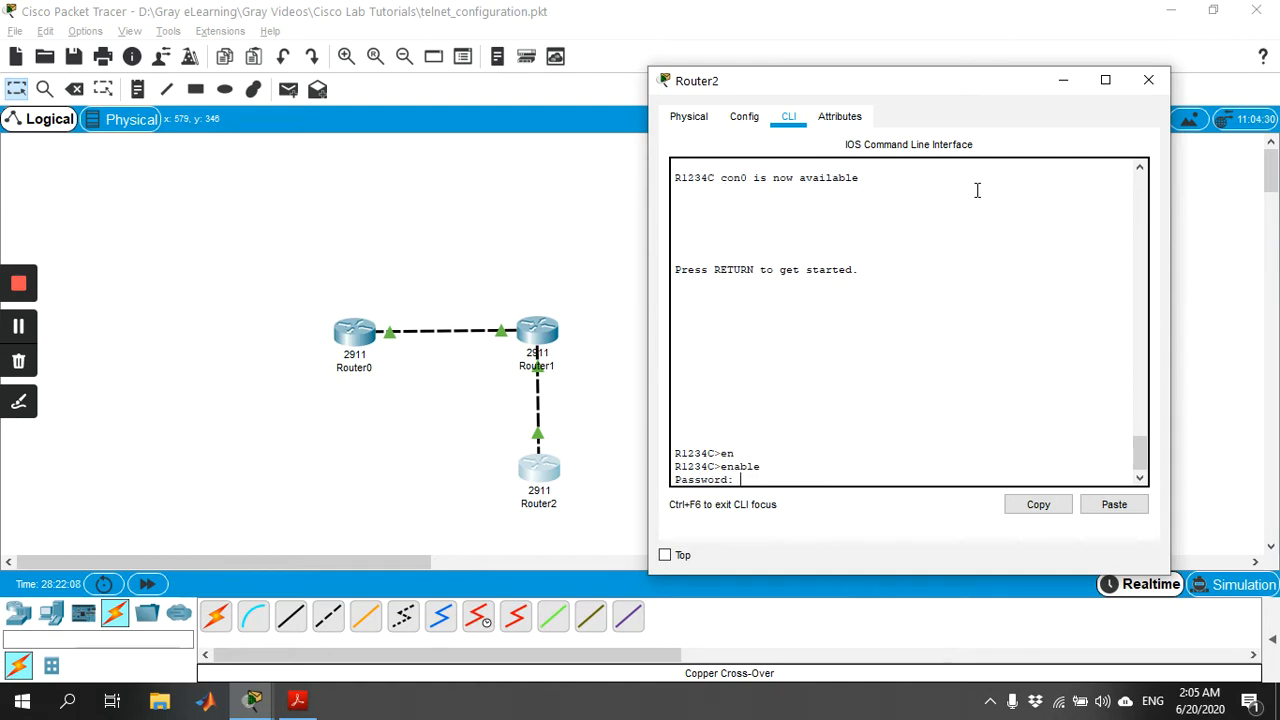
key(Return)
Display Router2's running configuration through to the end and examine its hostname, GigabitEthernet0/1 address and static route.
text(show ru)
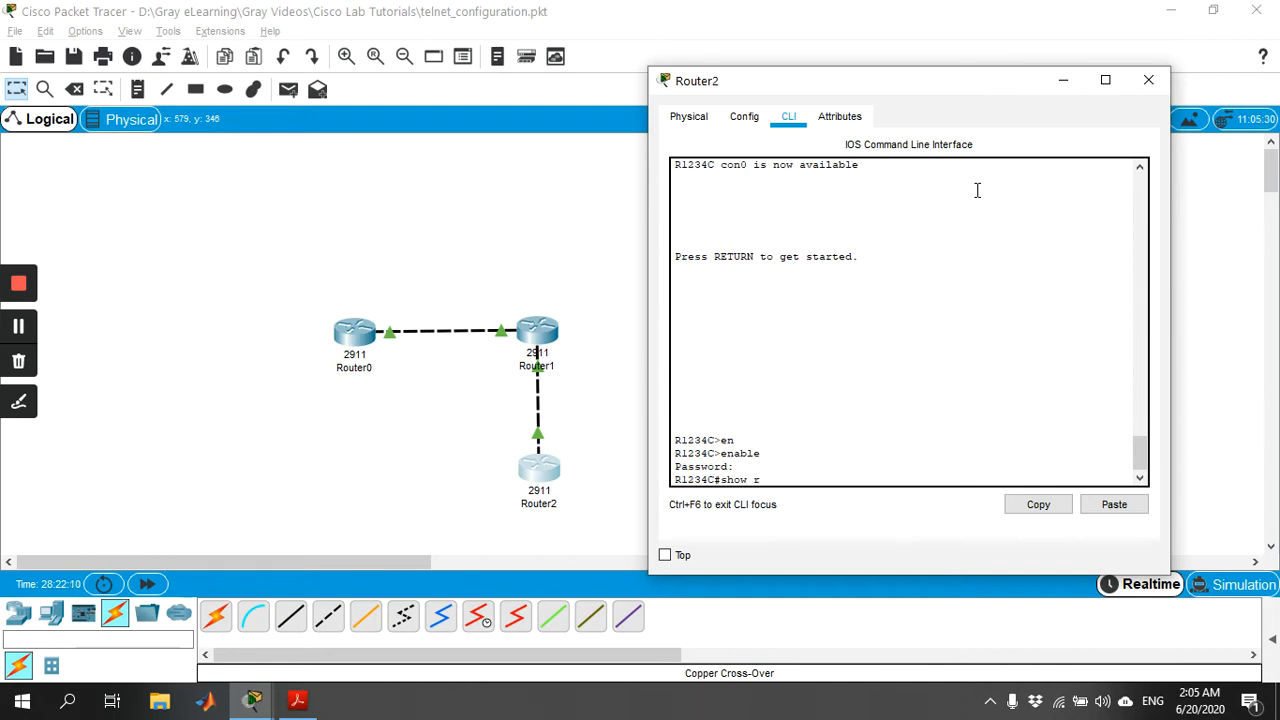
key(Tab)
key(Return)
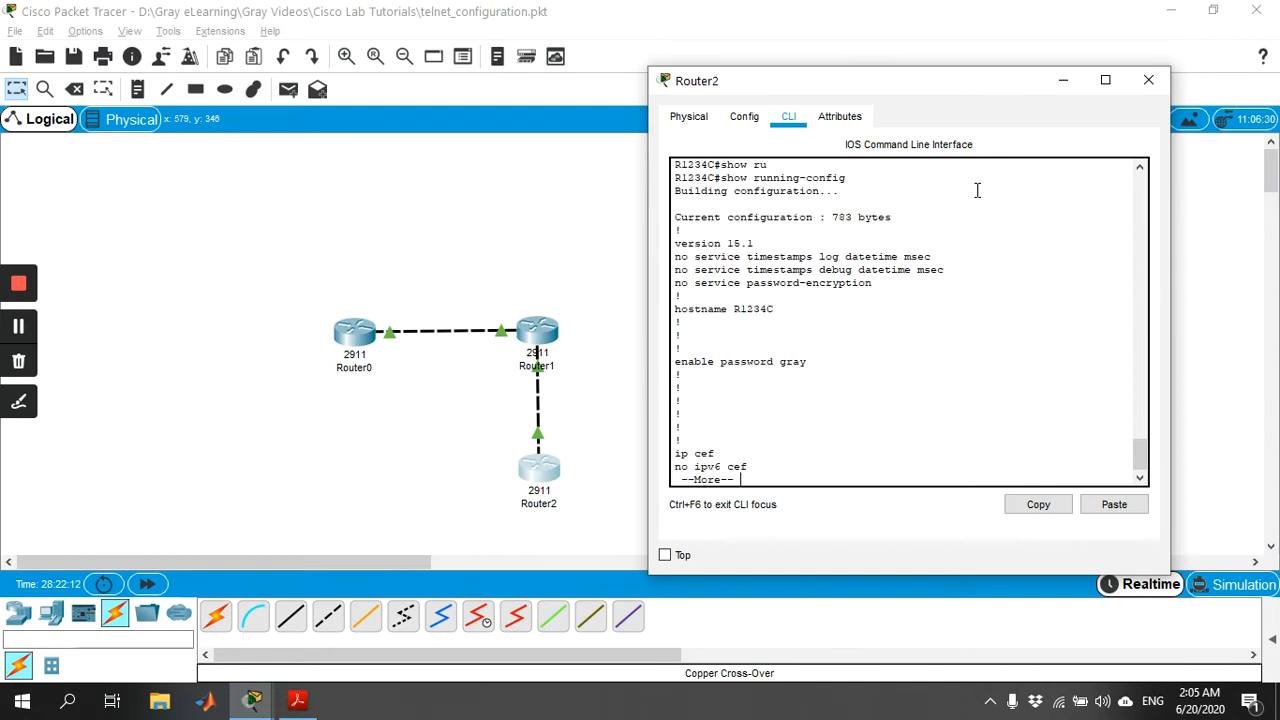
drag(772, 309, 702, 310)
key(space)
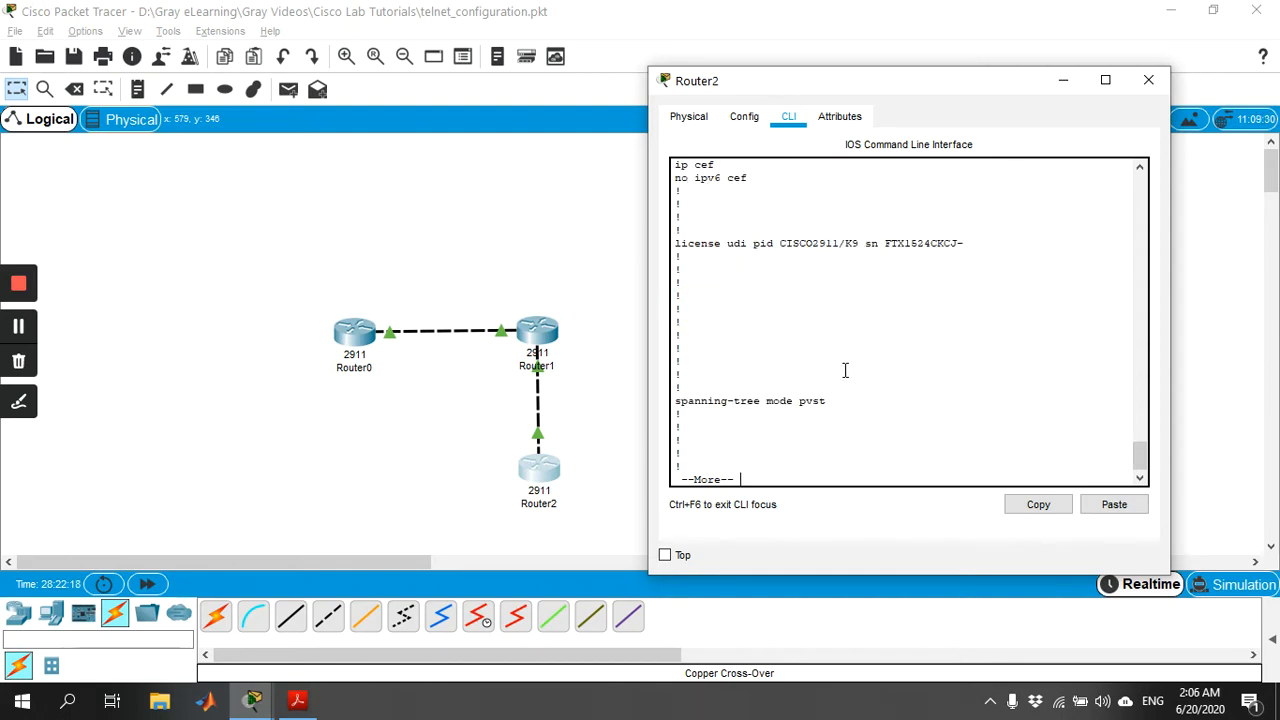
key(space)
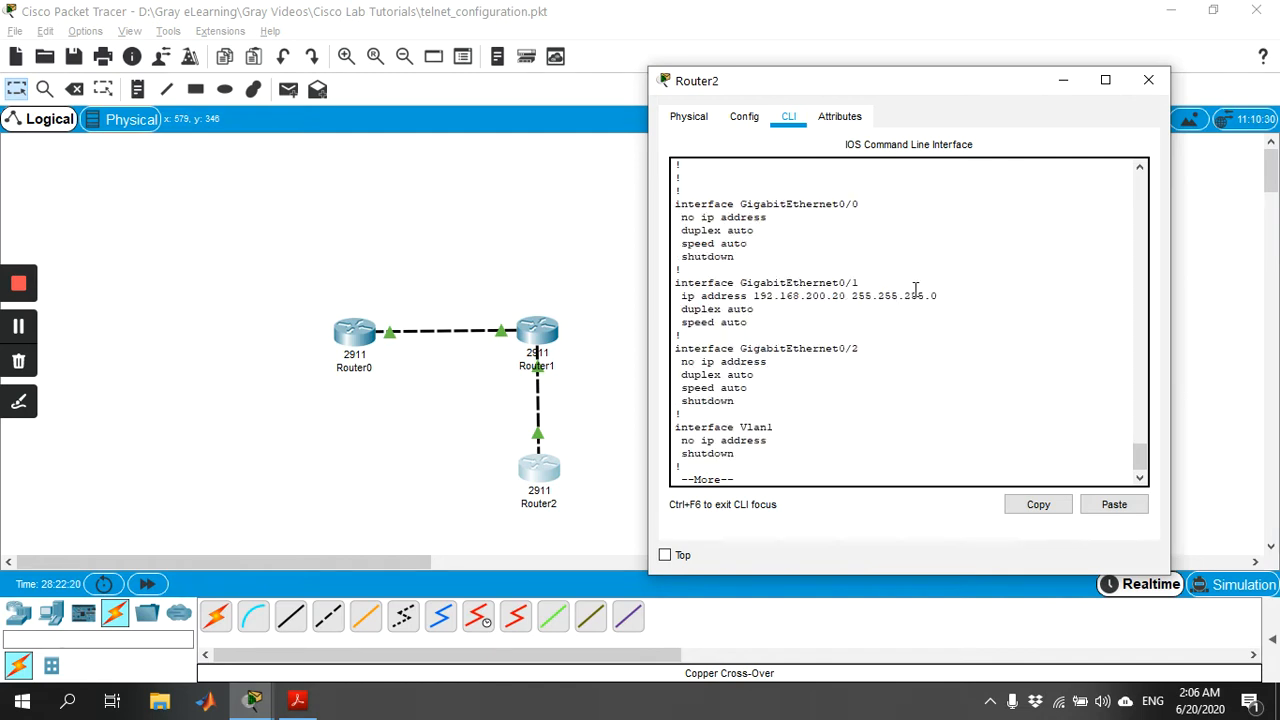
drag(944, 295, 694, 283)
key(space)
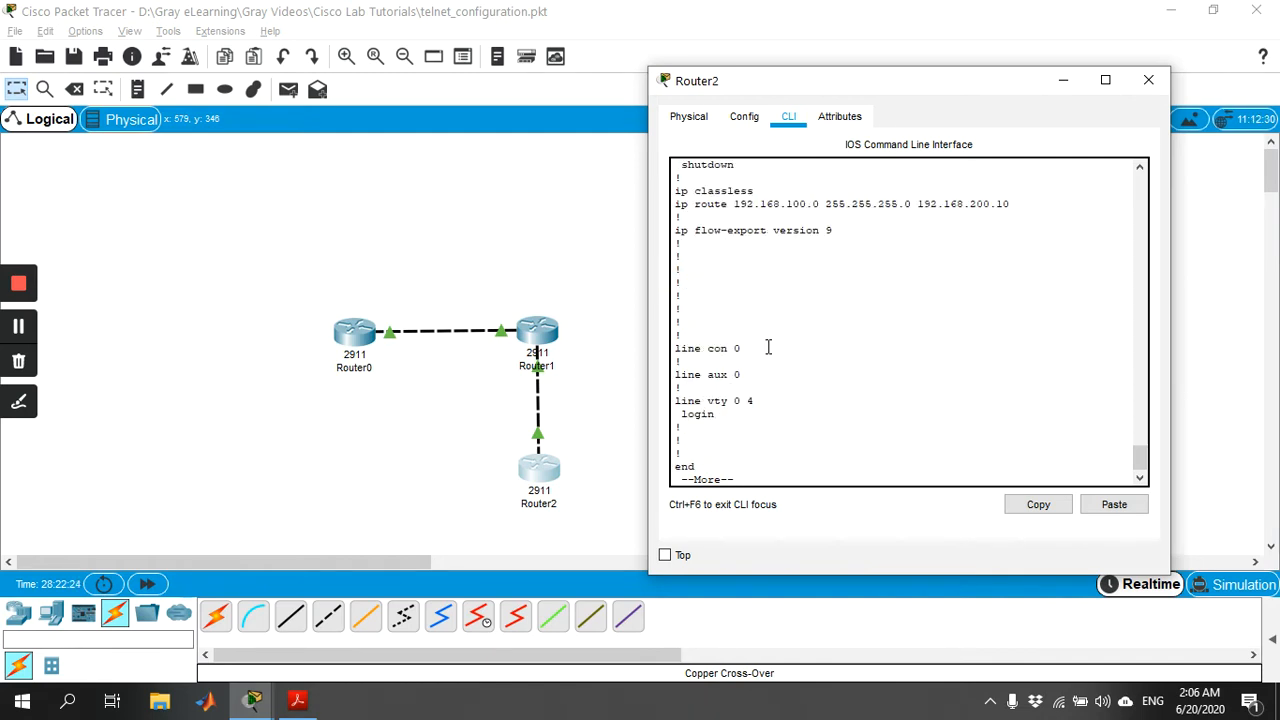
drag(1036, 204, 642, 204)
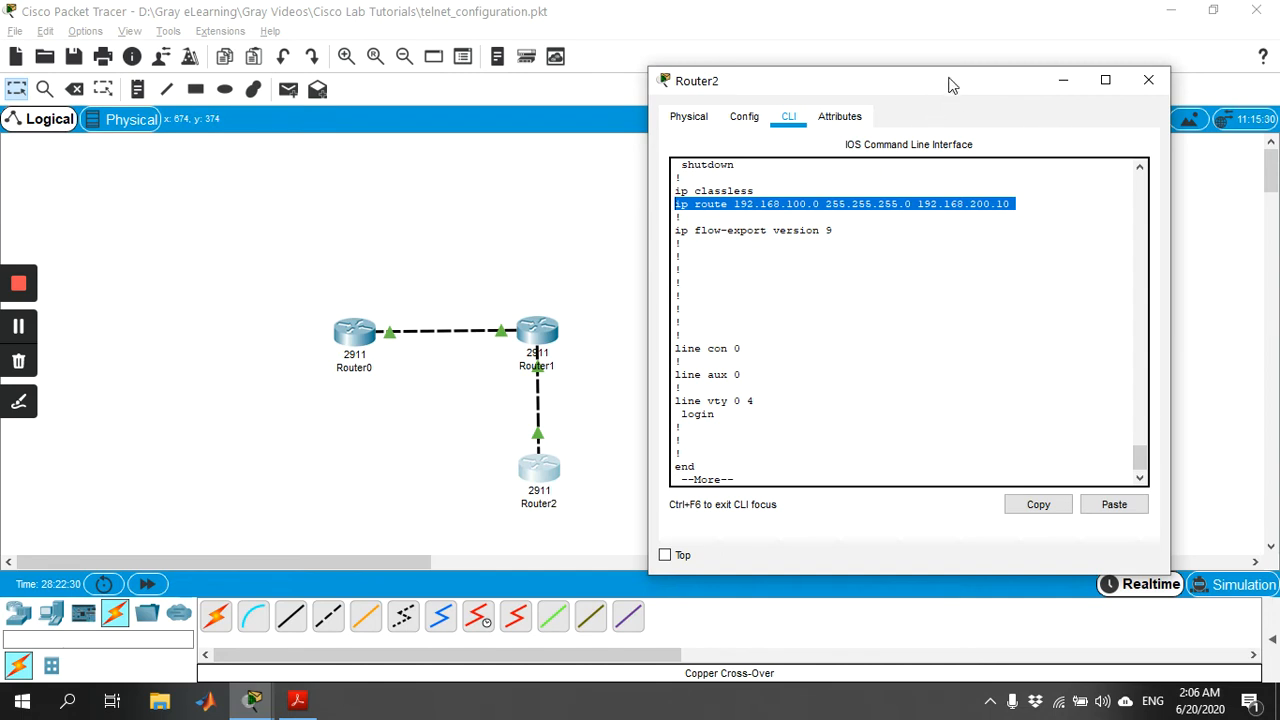
click(977, 360)
key(space)
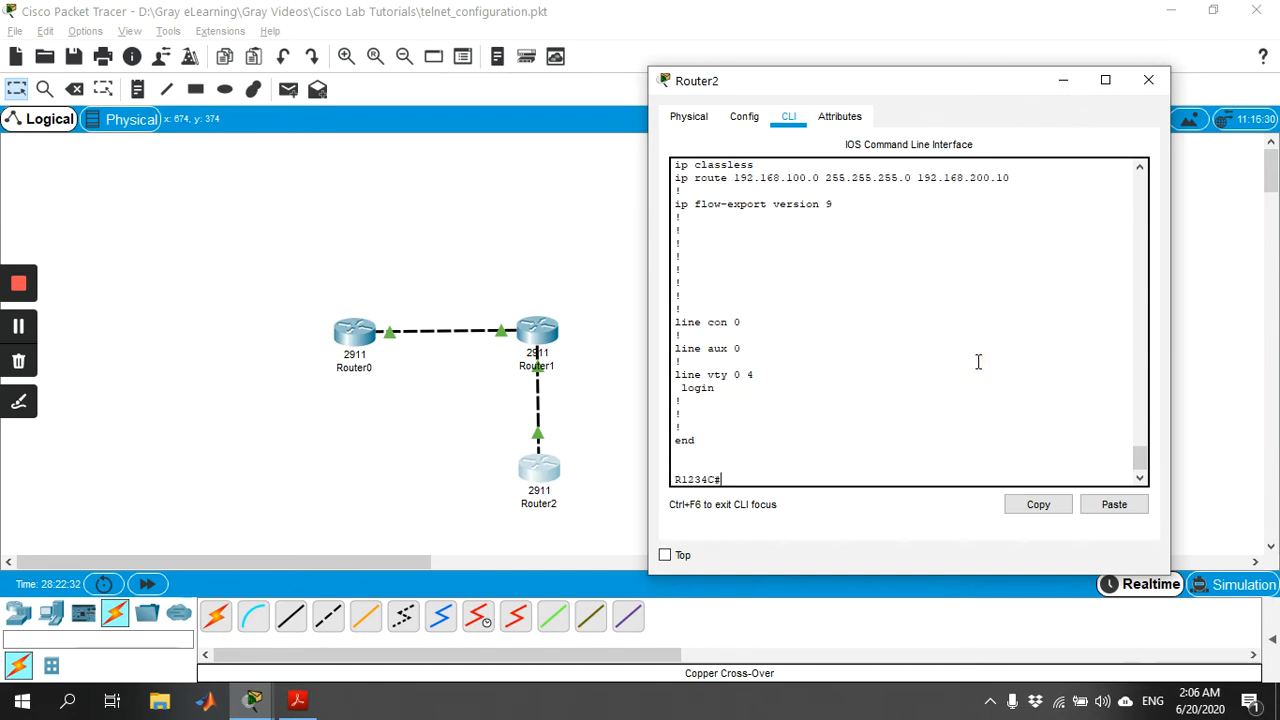
Ping 192.168.100.10 from Router2 to test connectivity to Router0.
text(ping 192)
text(.168.100.10)
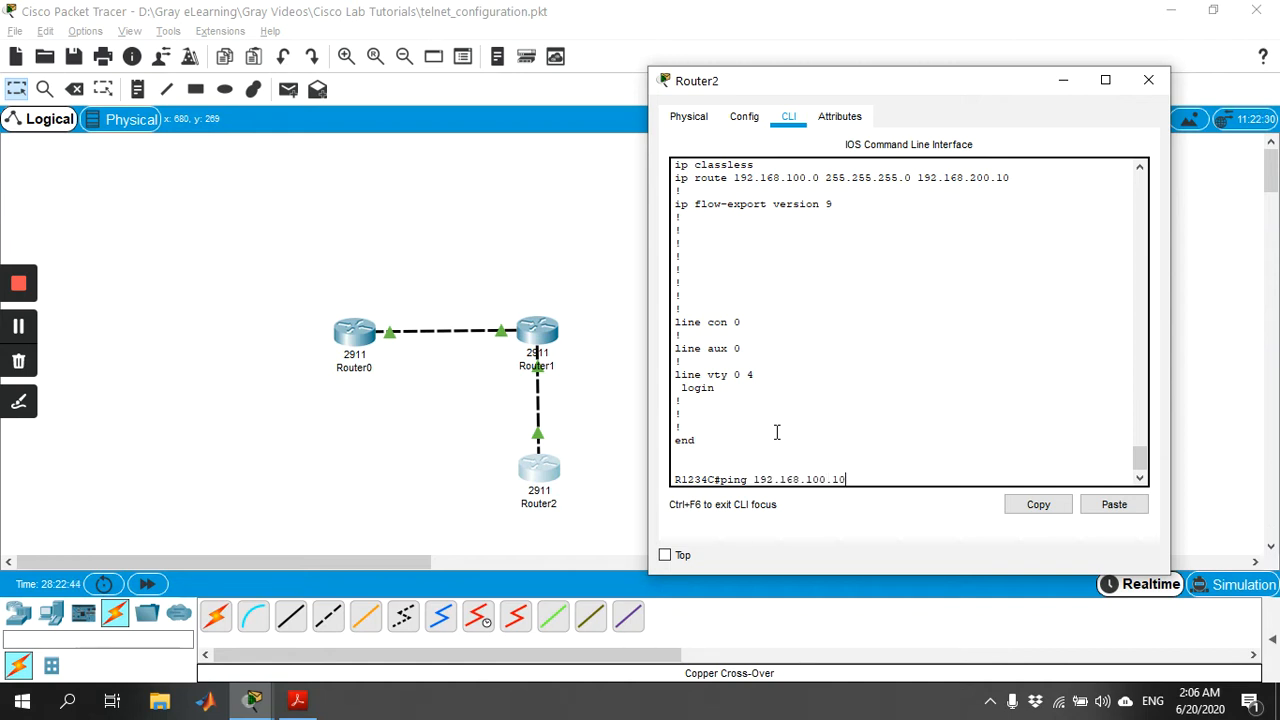
key(Return)
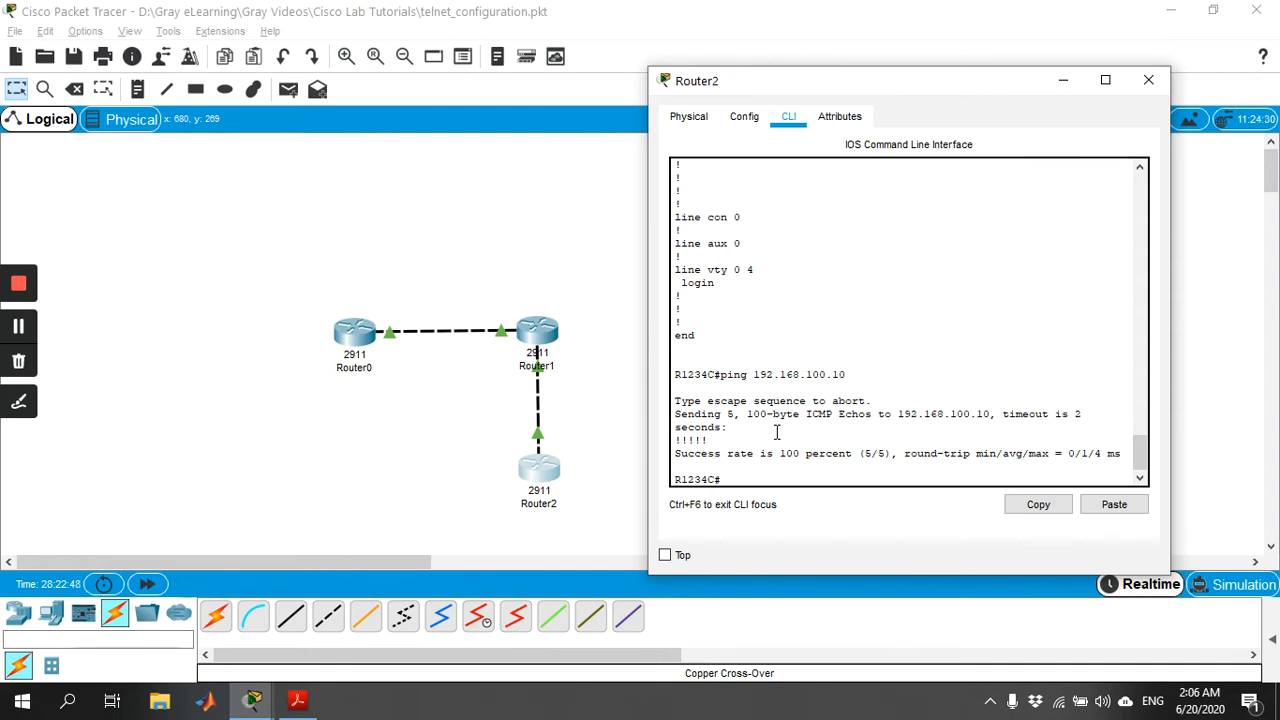
Ping 192.168.200.10 from Router2 to test connectivity to Router1, and close the router's window.
key(Up)
key(BackSpace)
key(BackSpace)
key(BackSpace)
key(BackSpace)
key(BackSpace)
text(200.10)
key(Return)
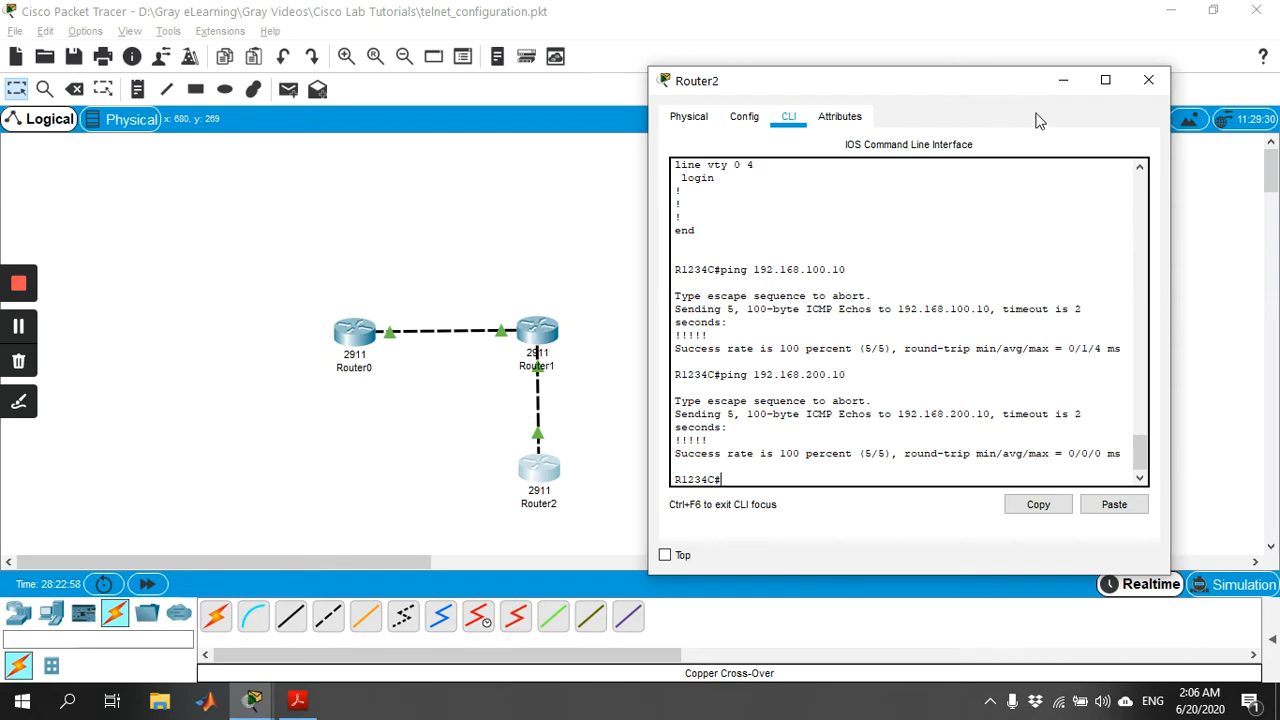
click(1149, 80)
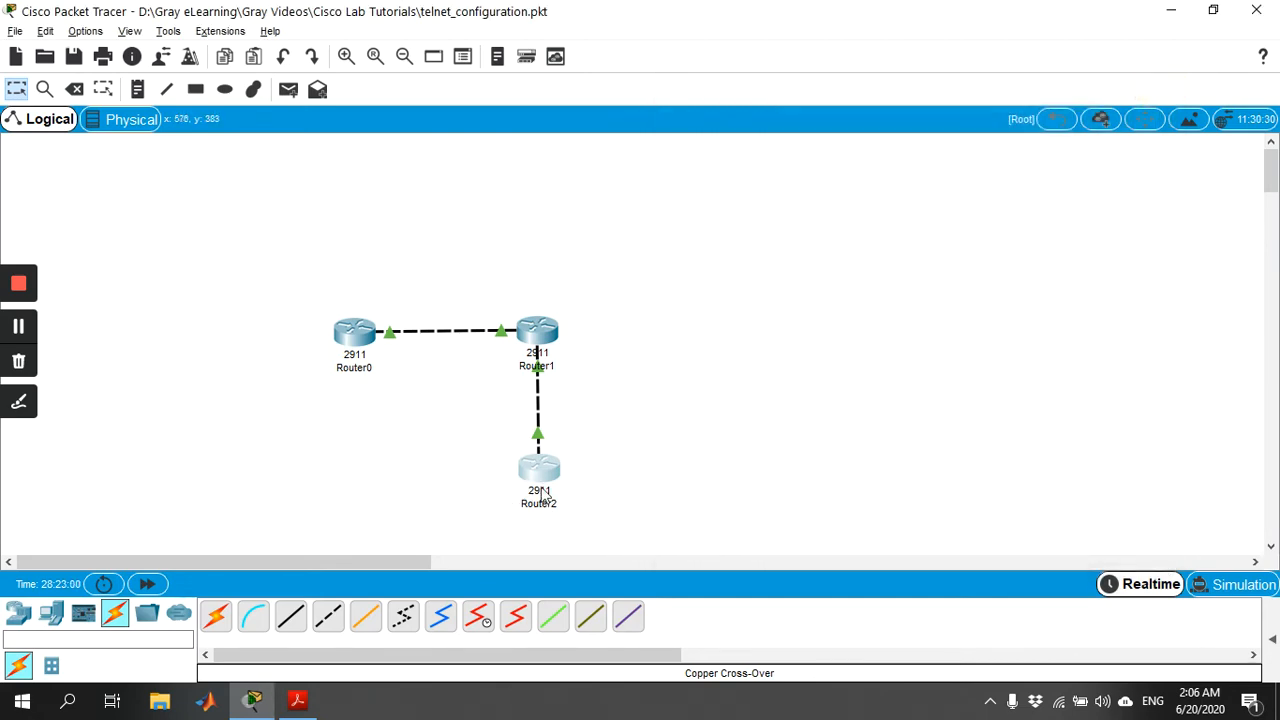
Review the Telnet configuration slide, return to Packet Tracer, and enter global configuration mode on Router2 with configure terminal.
key(alt+Tab)
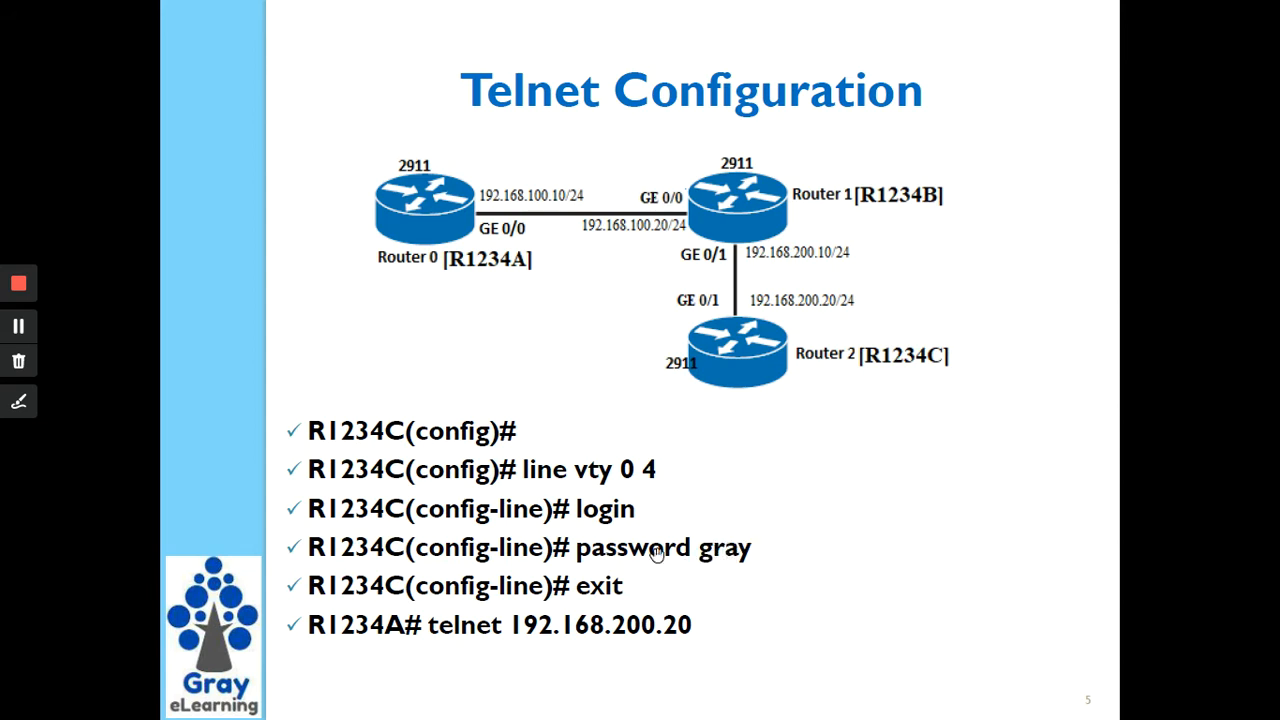
key(alt+Tab)
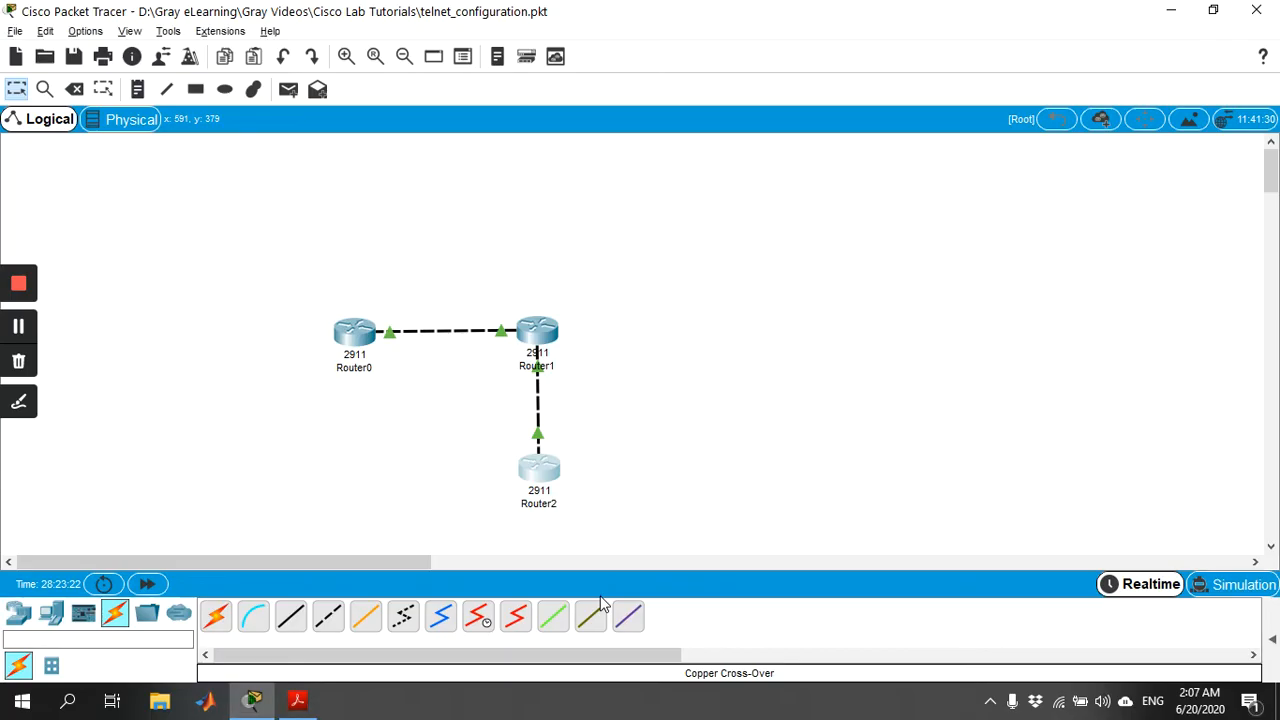
click(542, 478)
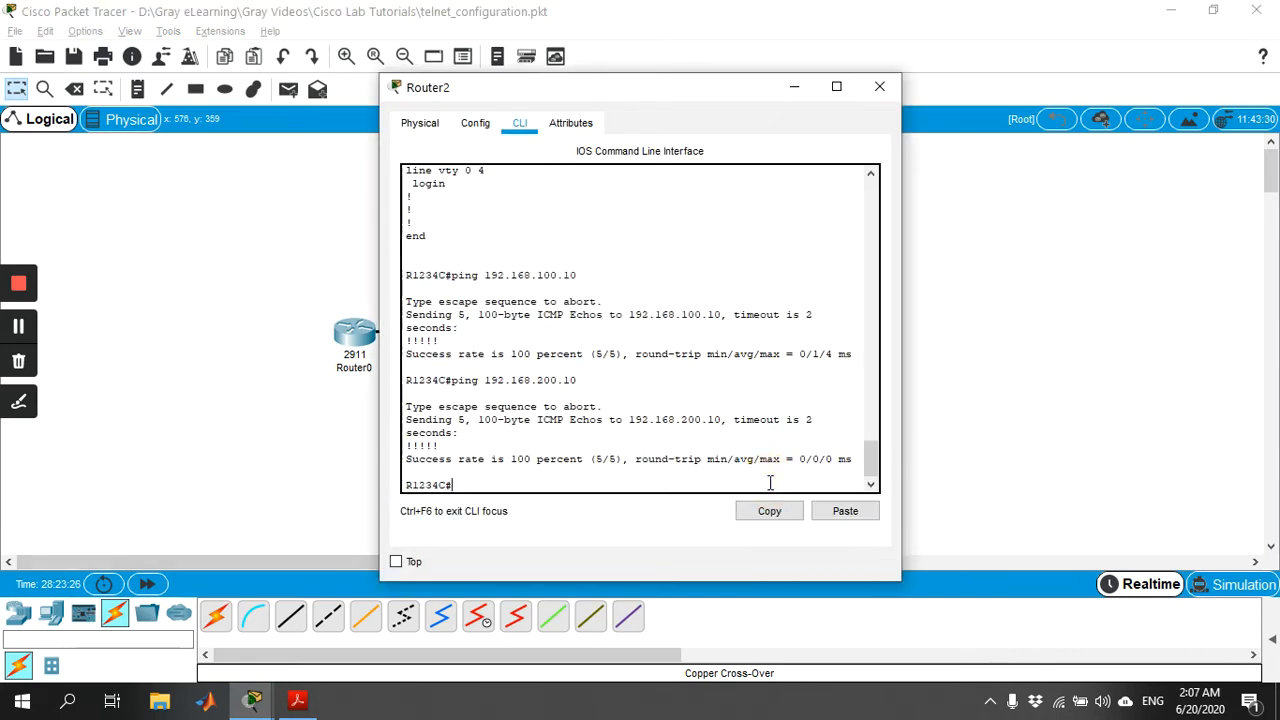
text(config)
key(Tab)
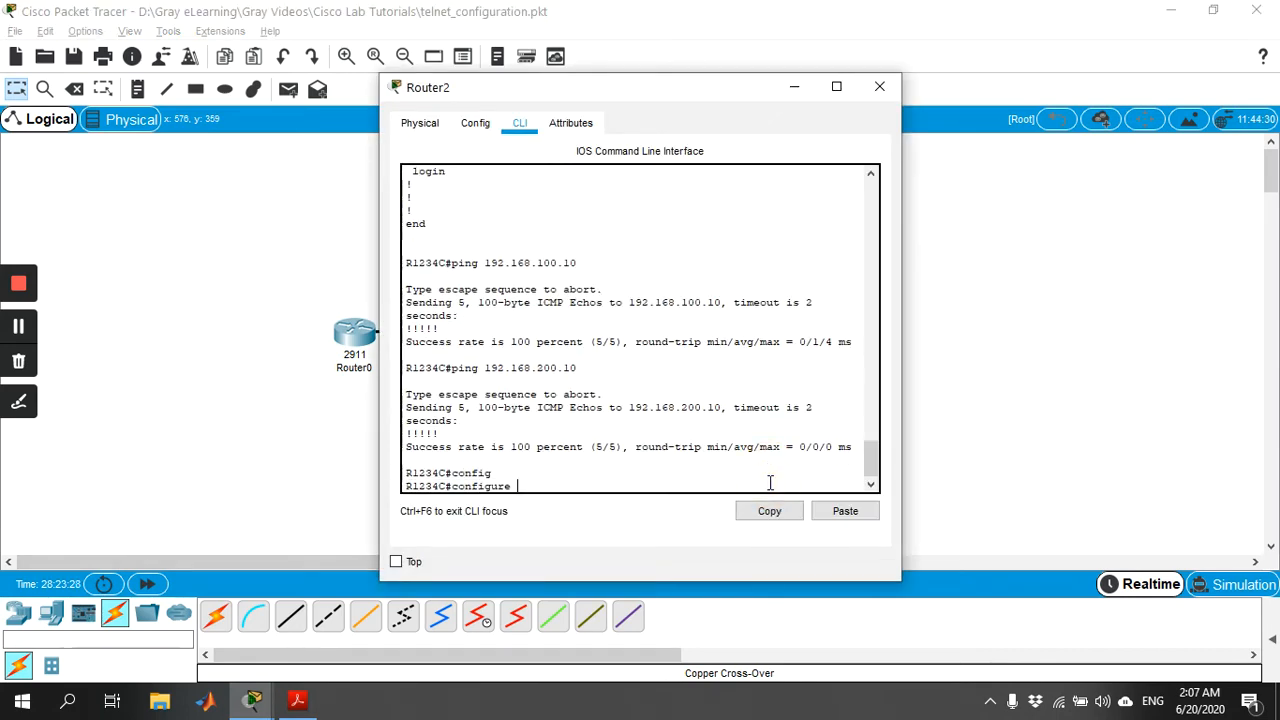
text(t)
key(Tab)
key(Return)
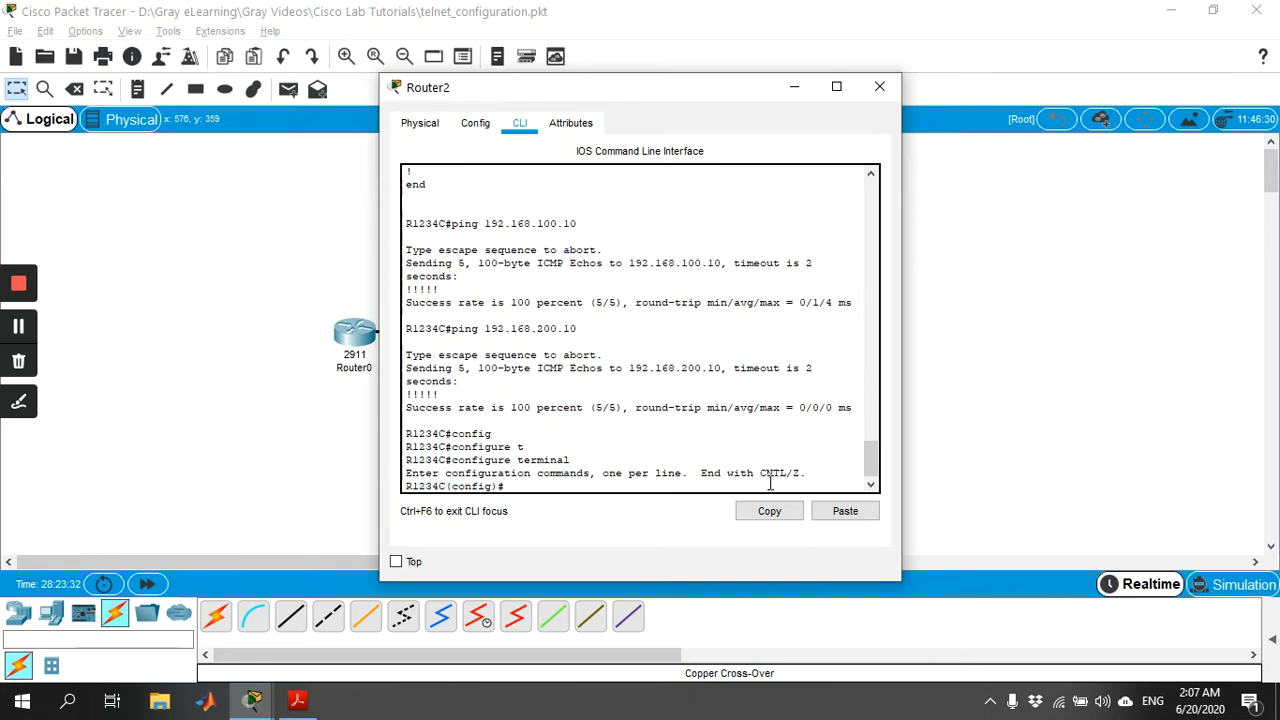
Enter line configuration mode for Router2's virtual terminal lines with line vty 0 4.
text(lin)
key(Tab)
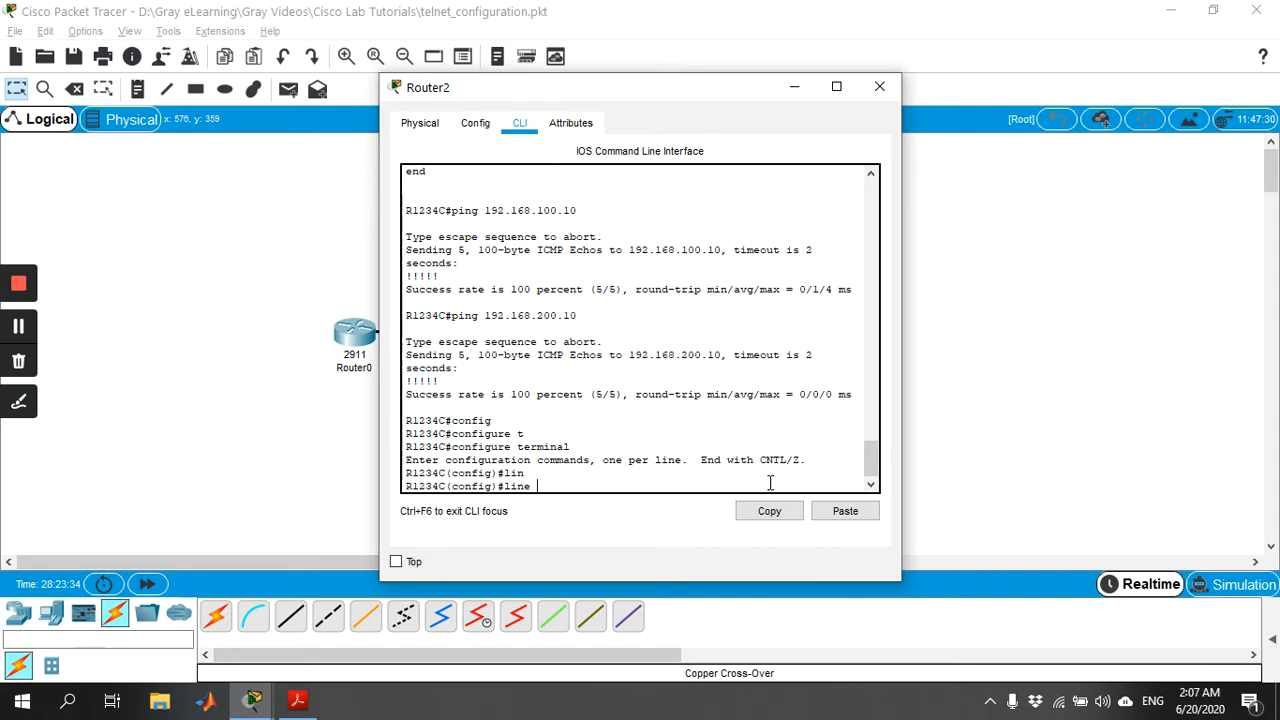
text(vt)
key(Tab)
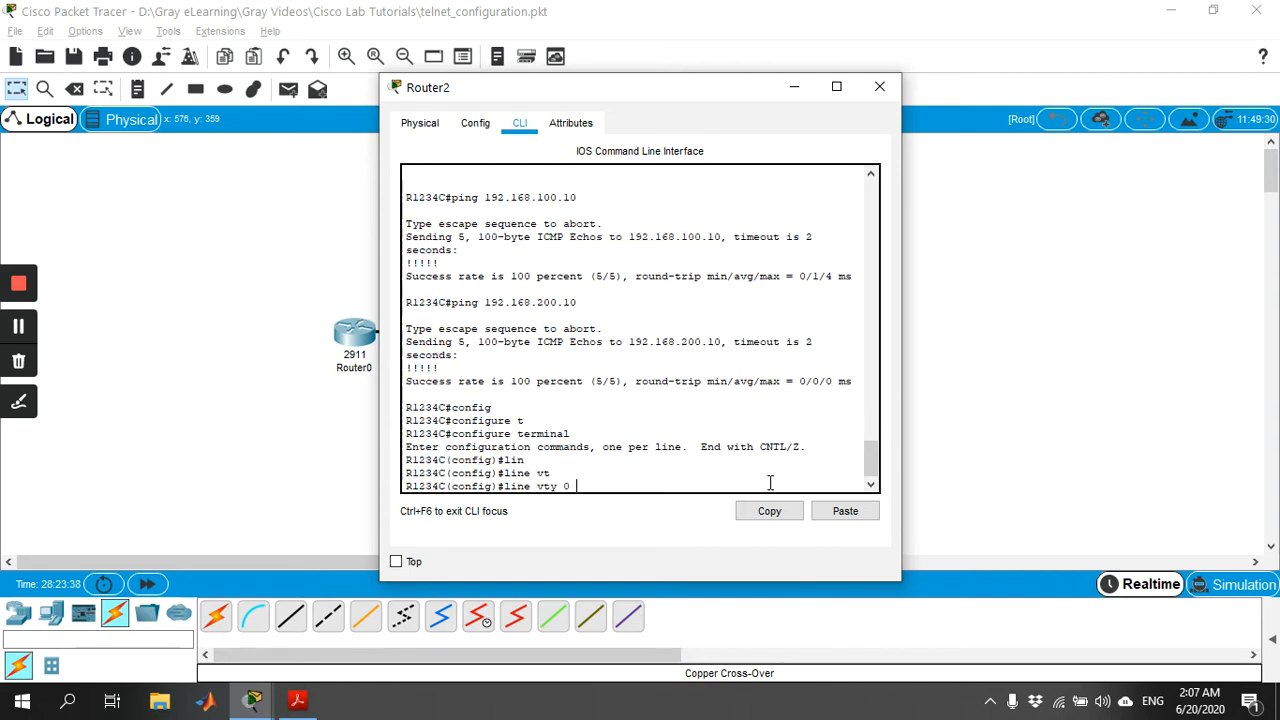
text(0 4)
key(Return)
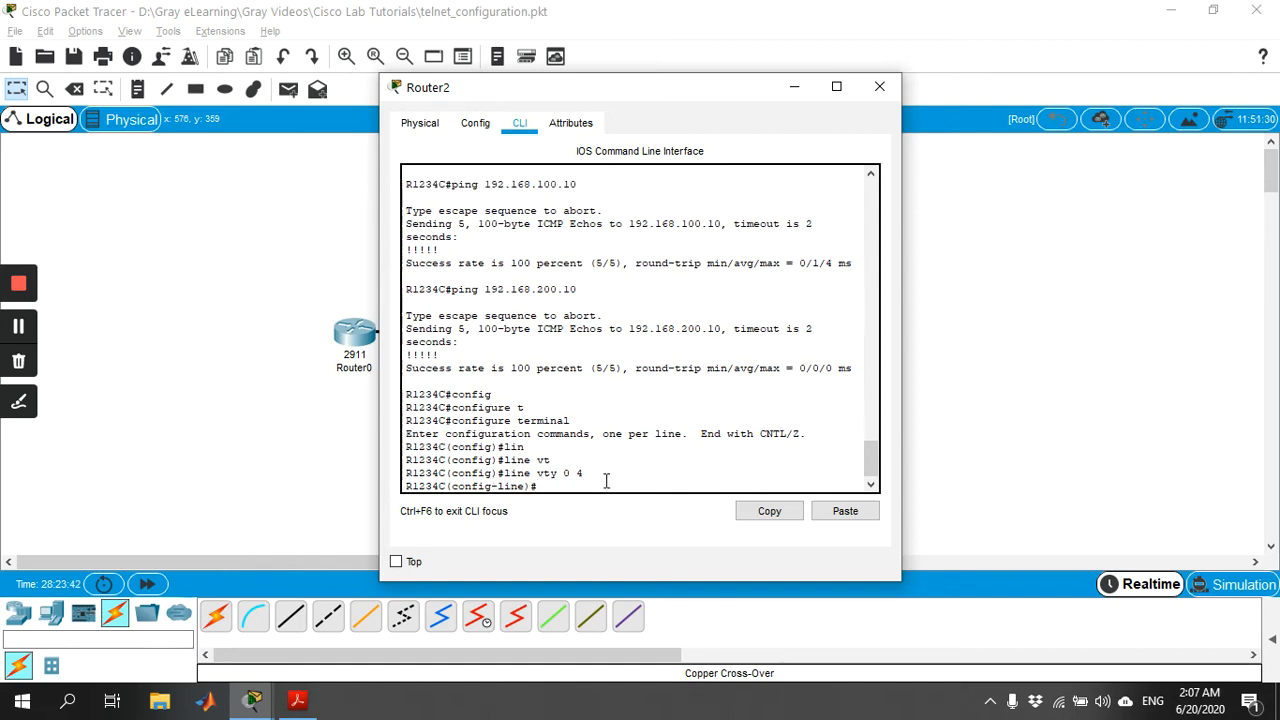
Enable login on vty lines 0 to 4, set the line password, and exit to privileged mode.
text(login)
key(Return)
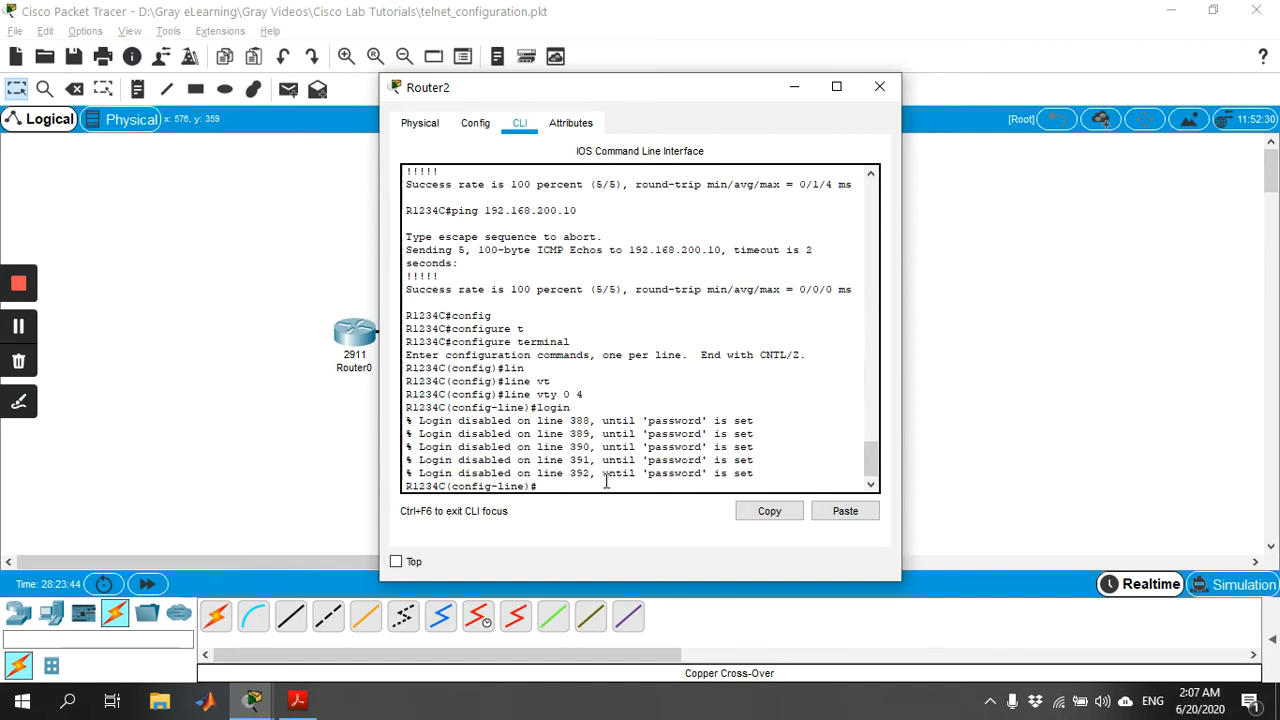
text(pas)
key(Tab)
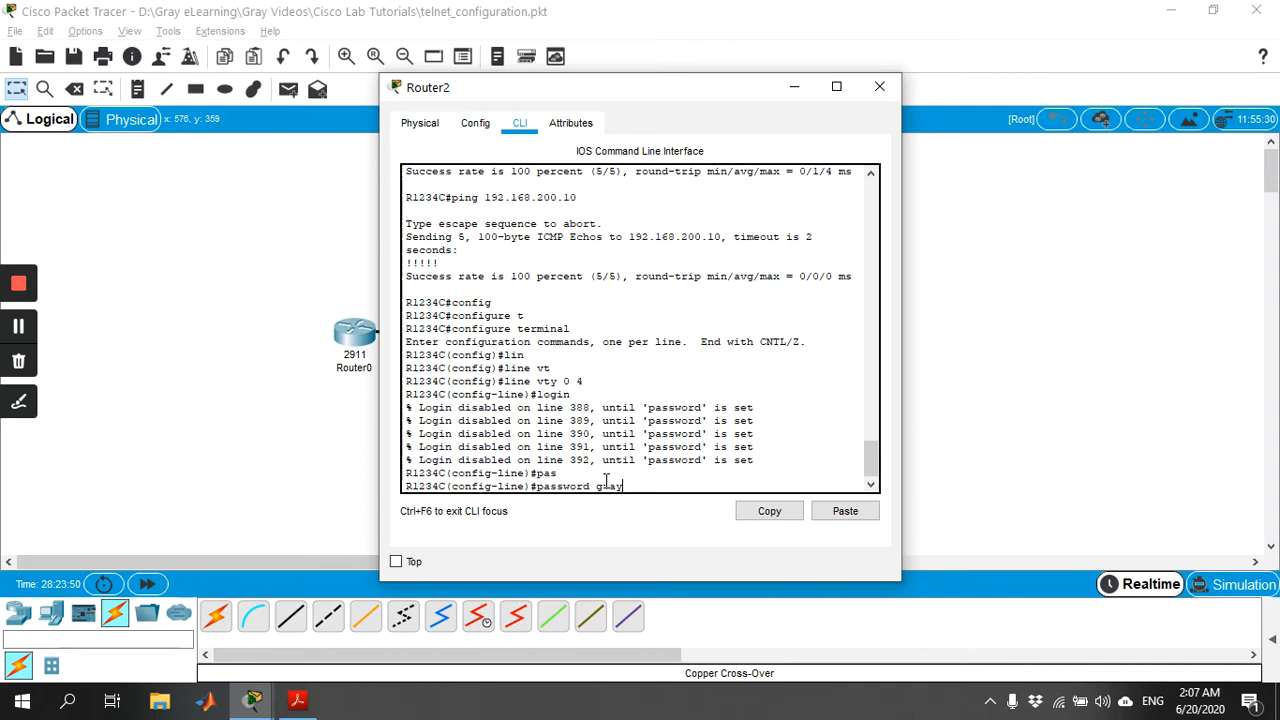
text(gray)
key(Return)
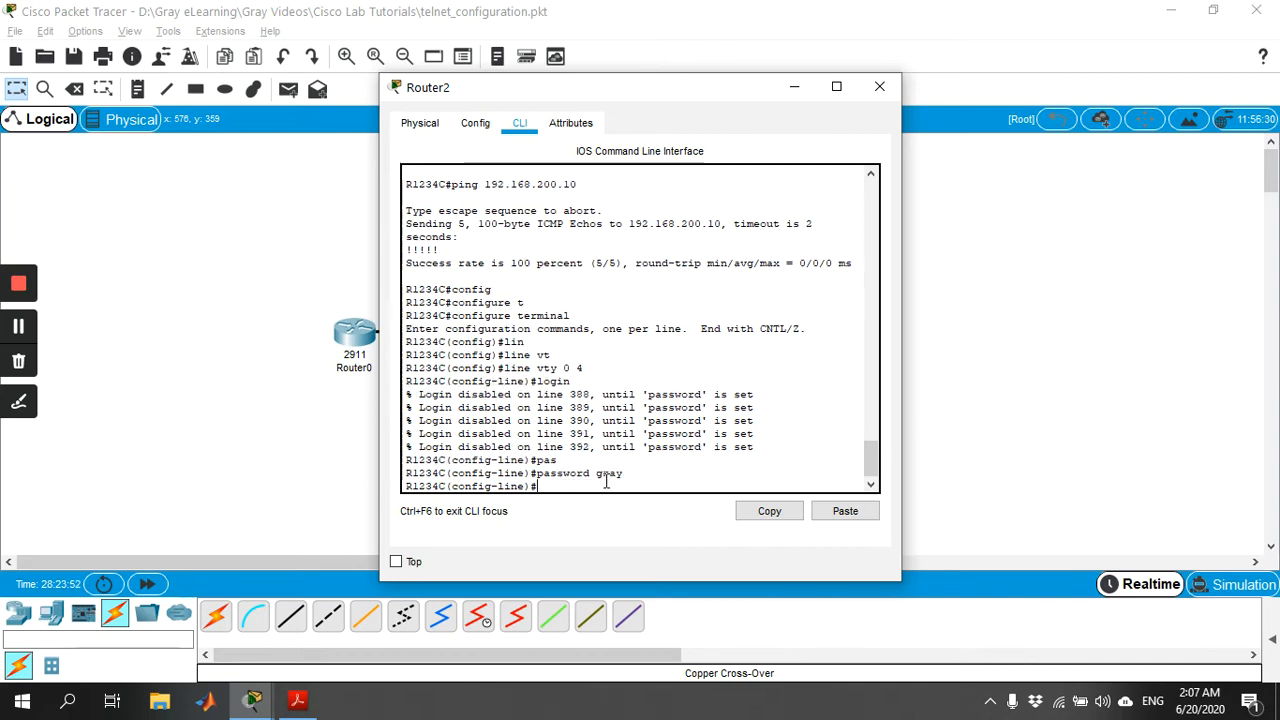
text(exit)
key(Return)
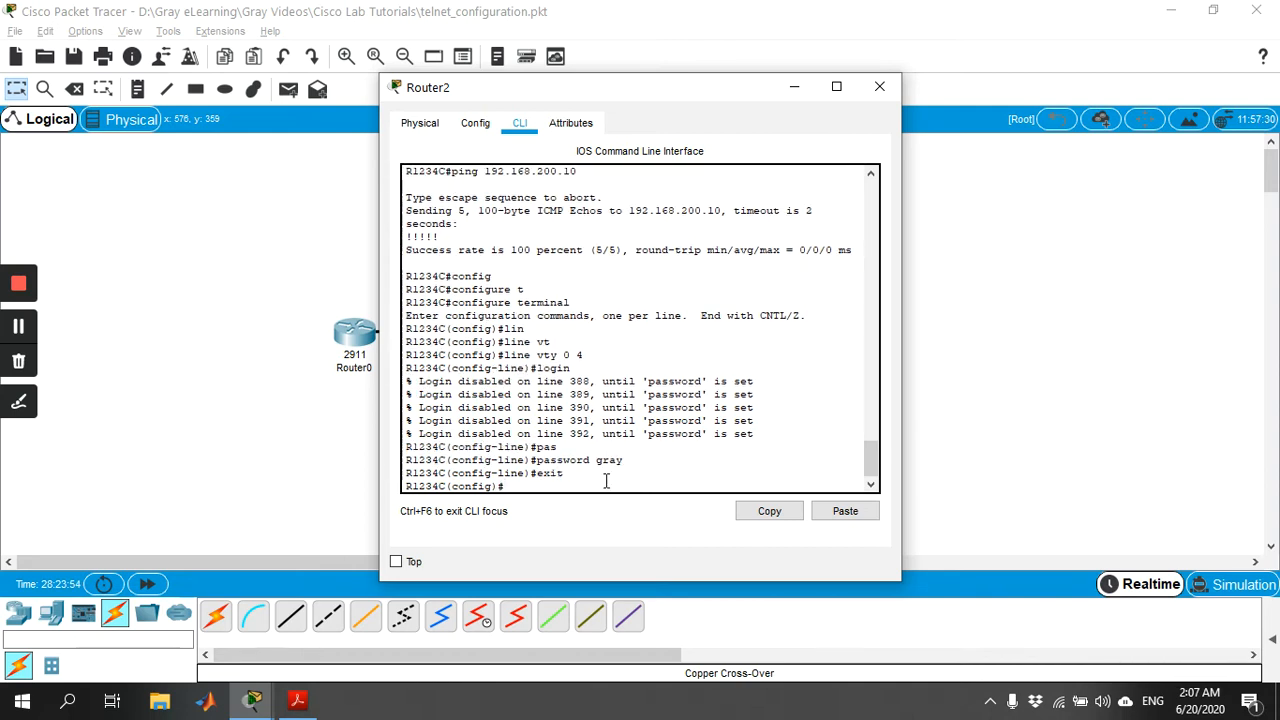
text(exit)
key(Return)
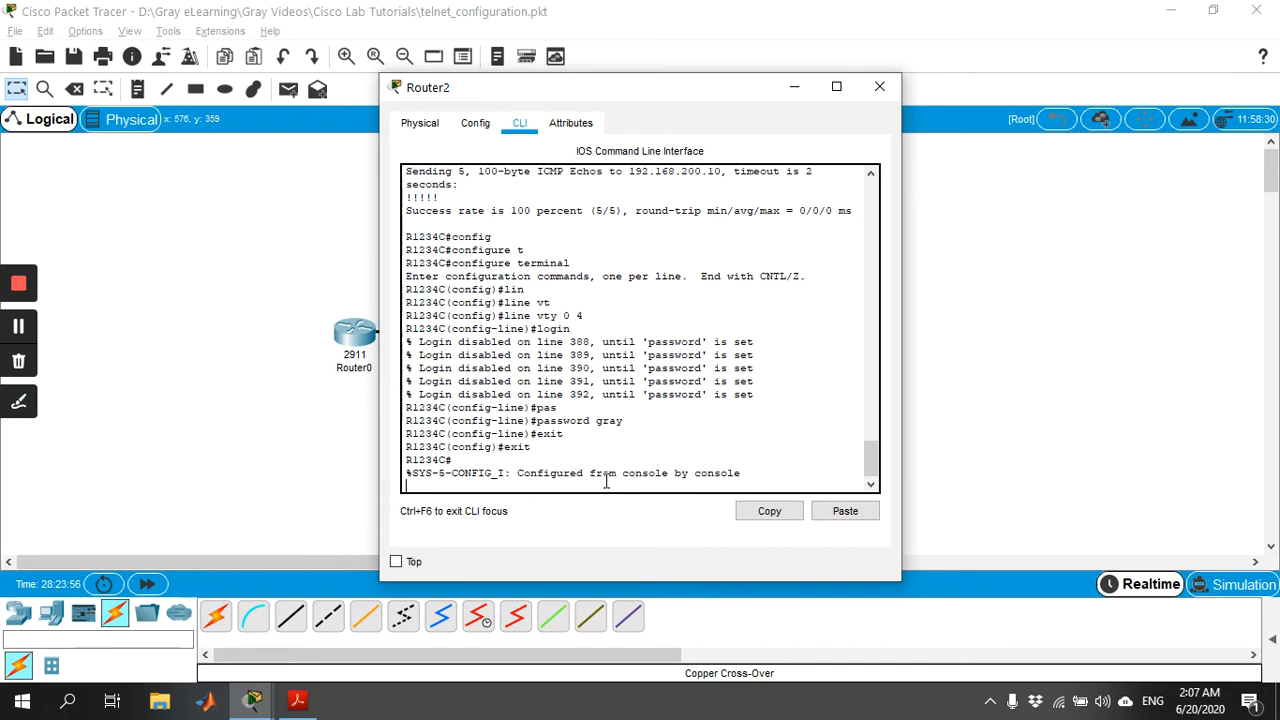
Display Router2's running configuration, examine the line vty 0 4 section, and close the router's window.
text(sh)
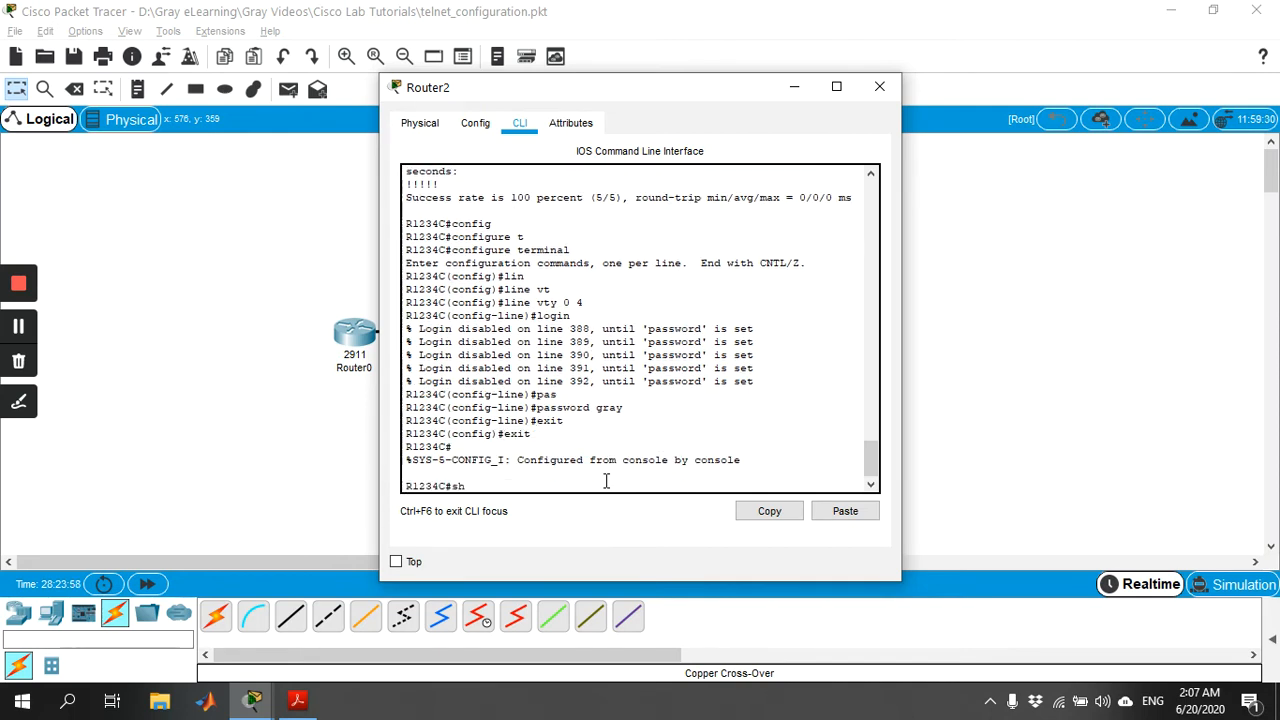
text(ow run)
key(Tab)
key(Return)
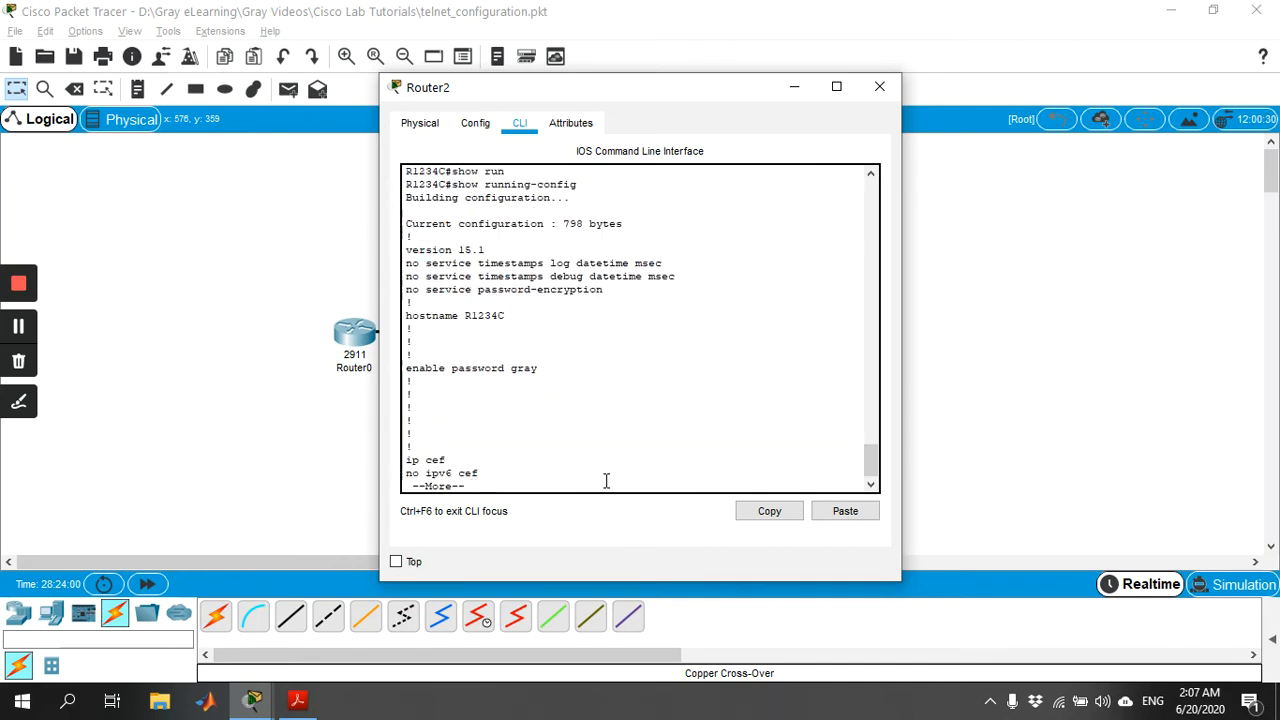
key(space)
key(space)
key(space)
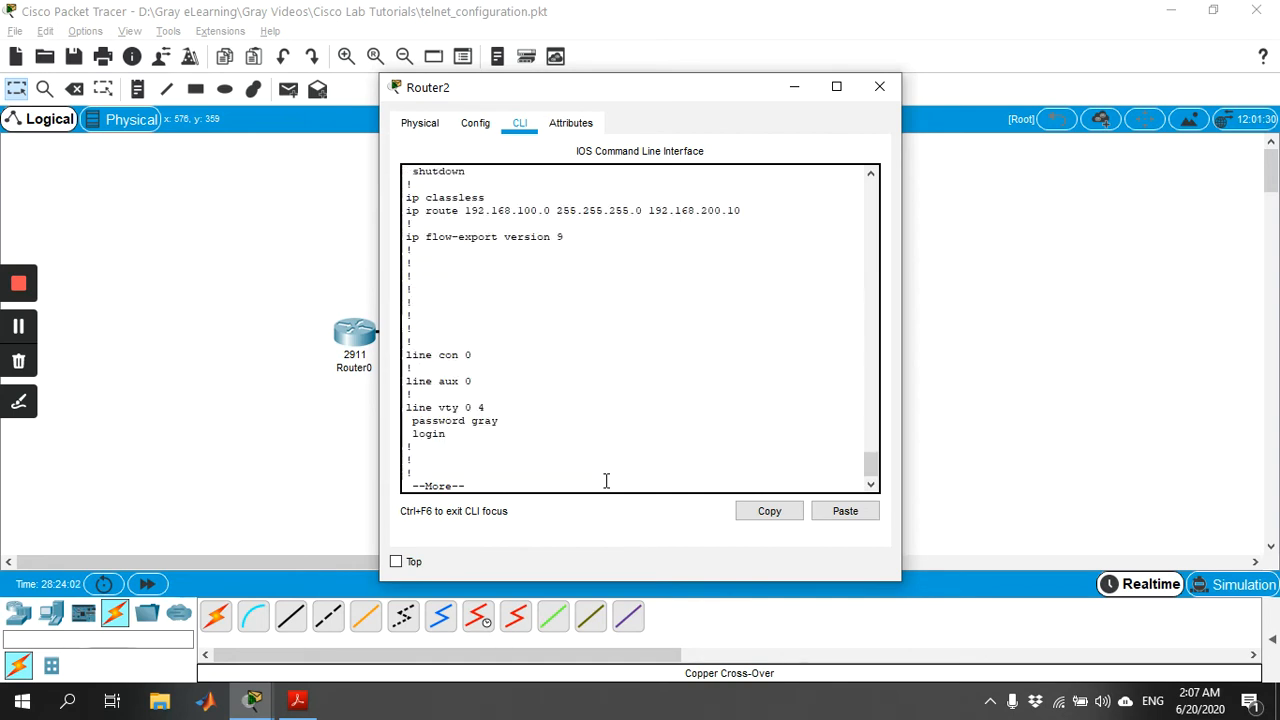
drag(460, 435, 403, 404)
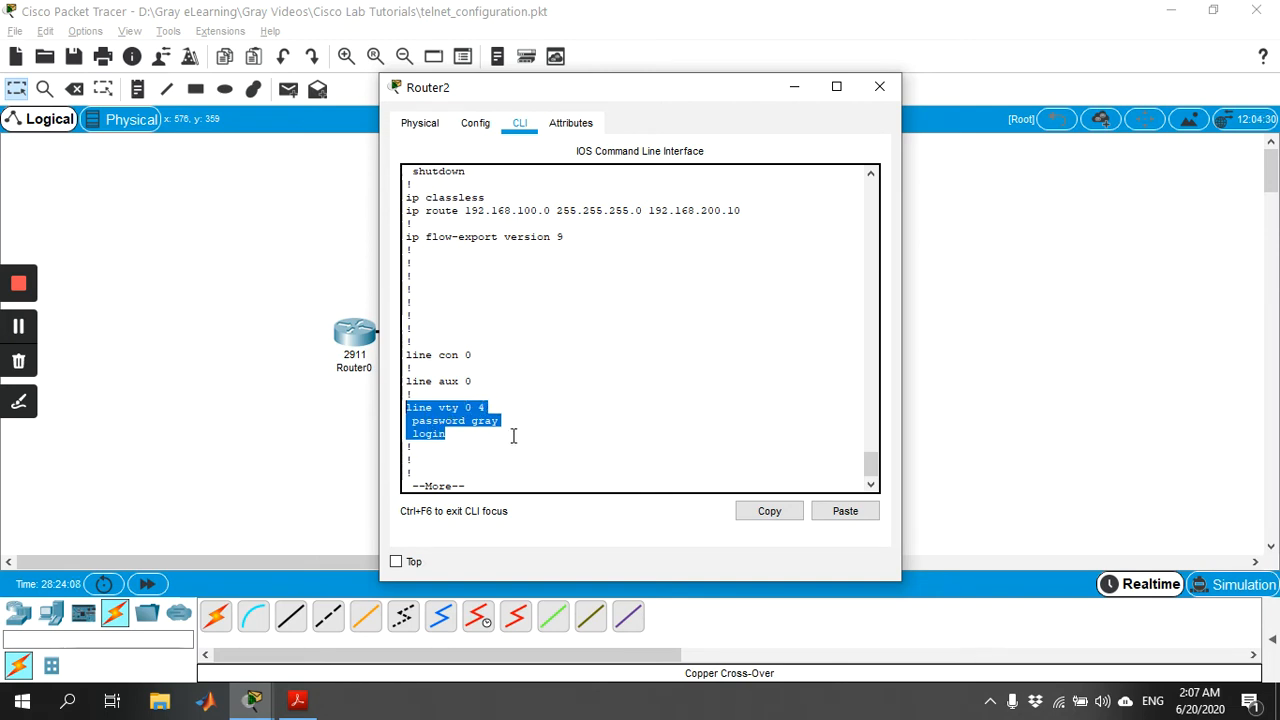
click(880, 87)
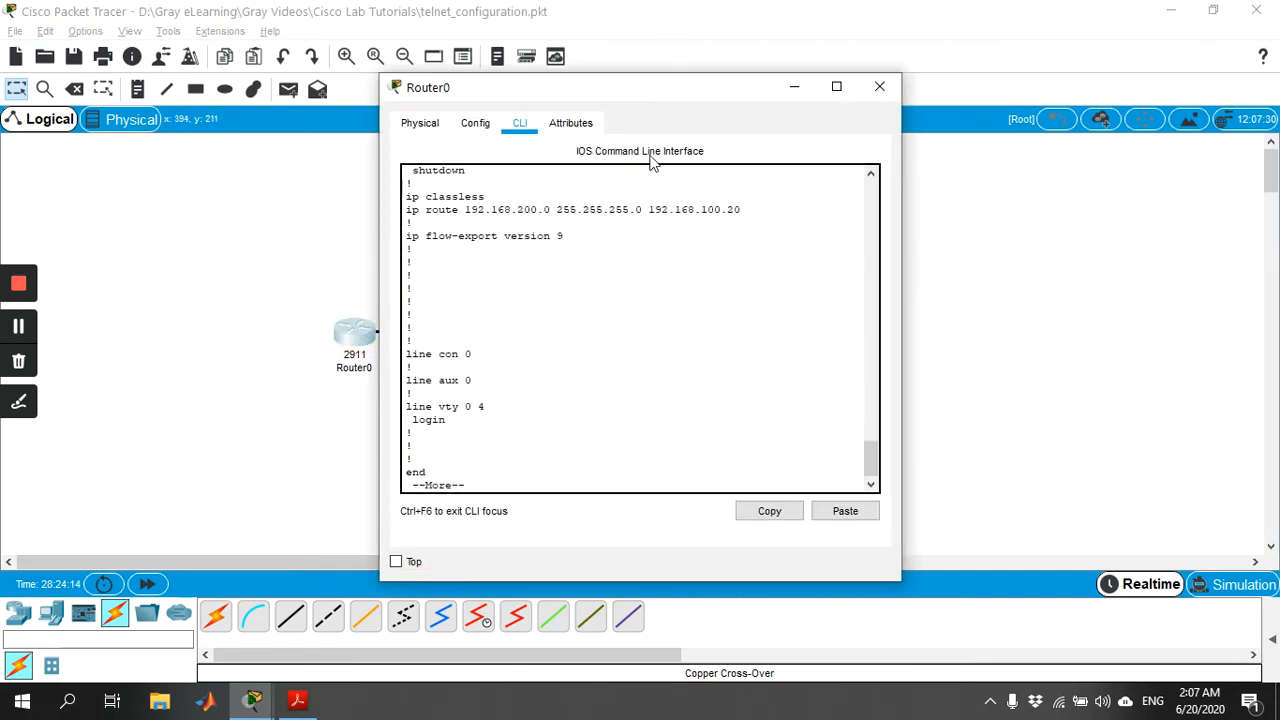
Finish the configuration listing on Router0, exit its console session, and start a new one at the user prompt.
drag(642, 100, 866, 70)
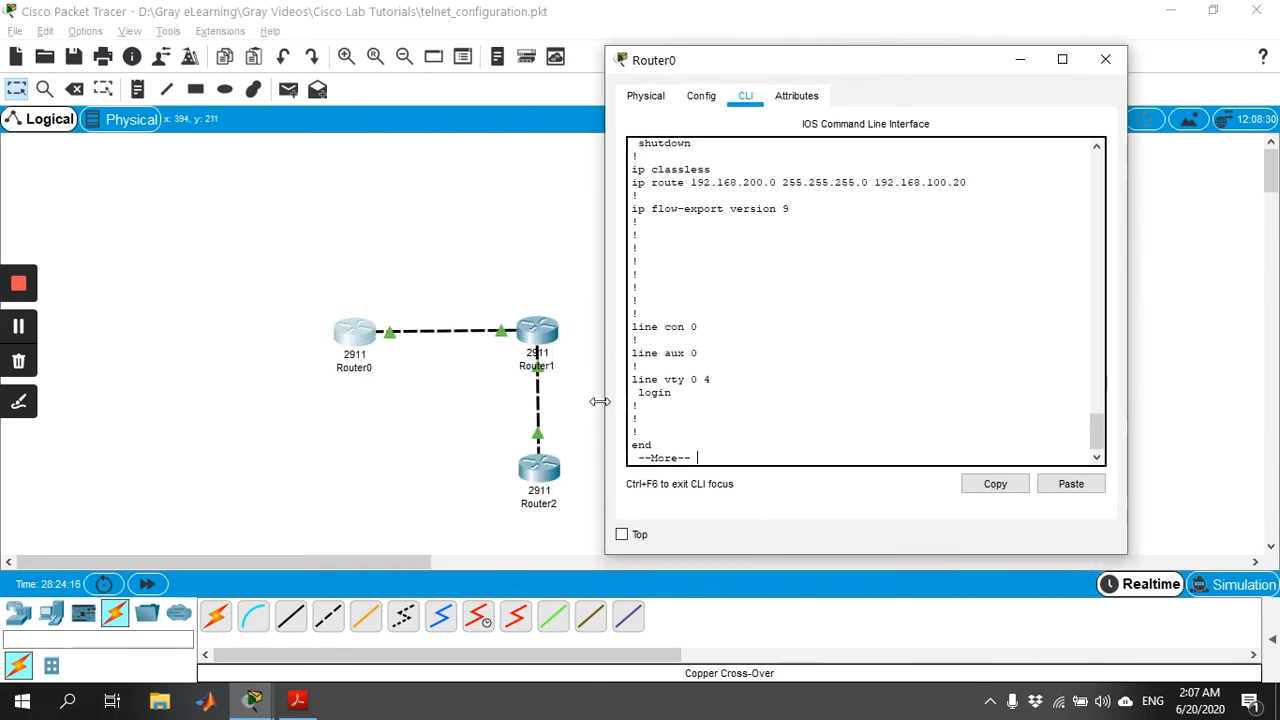
key(Return)
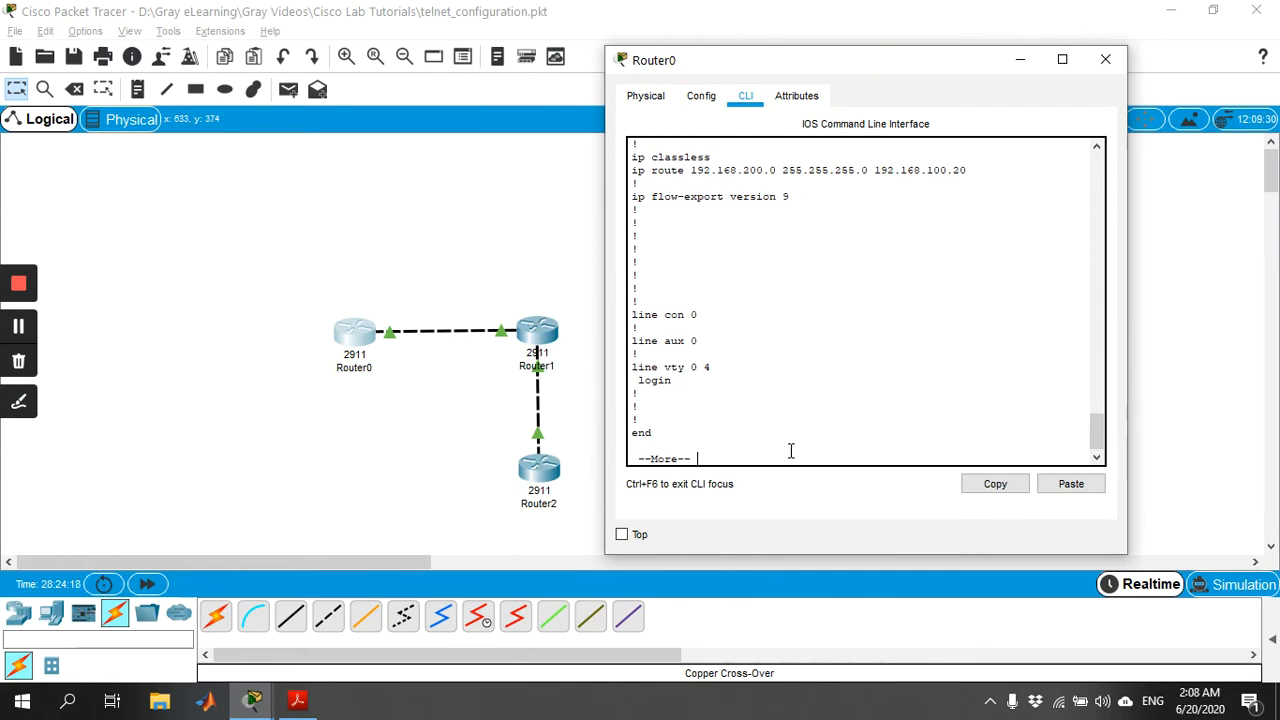
key(Return)
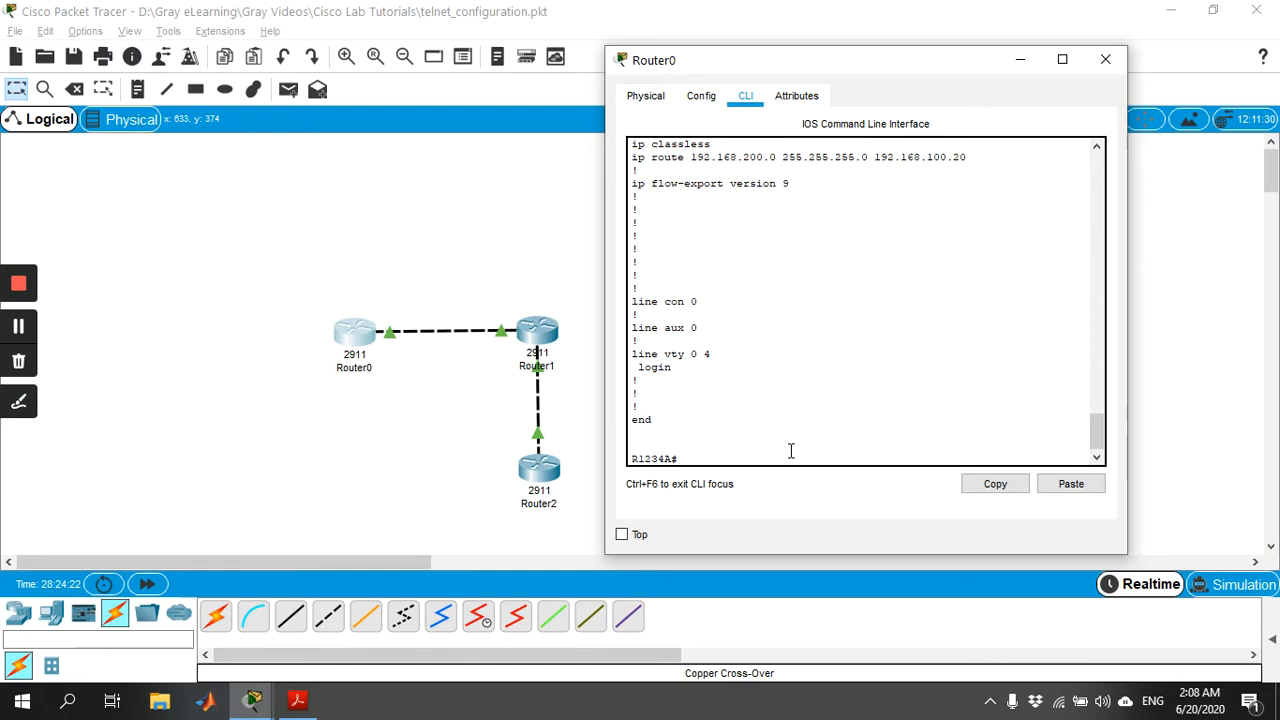
text(tel)
text(n)
text(xit)
key(Return)
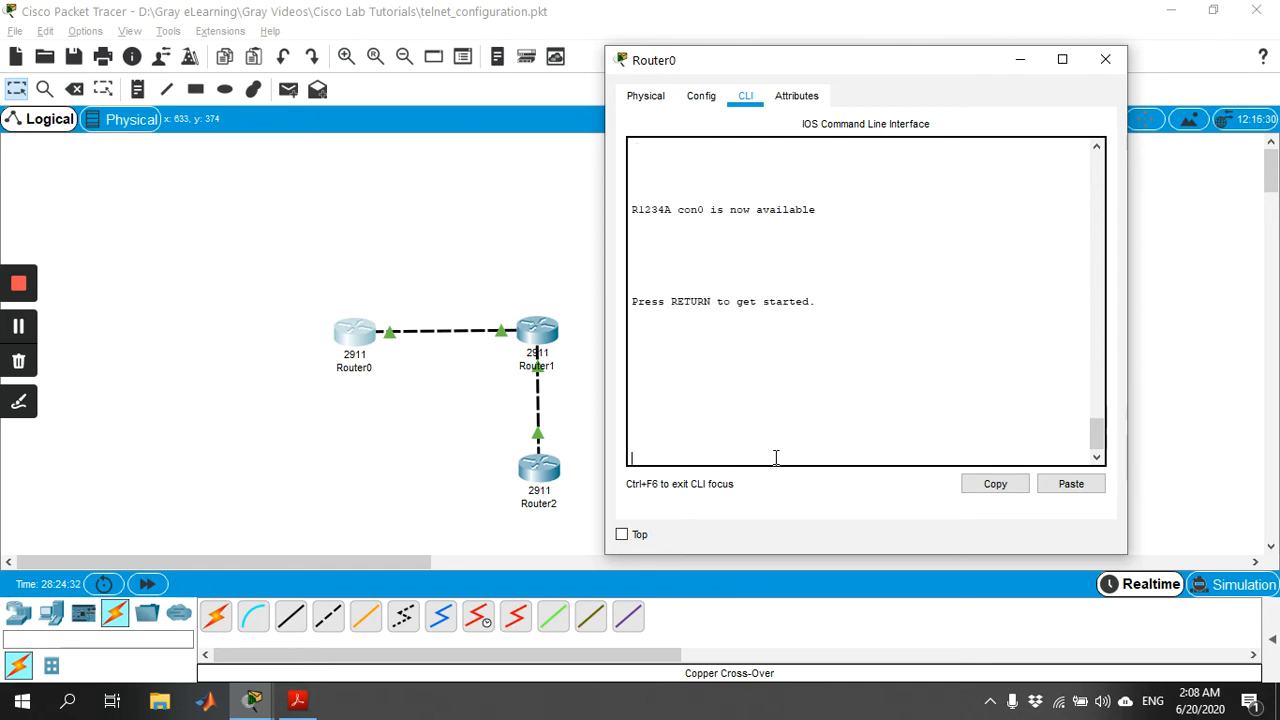
key(Return)
Check the telnet command's help on Router0, and connect to Router2 at 192.168.200.20 with the vty password.
text(te)
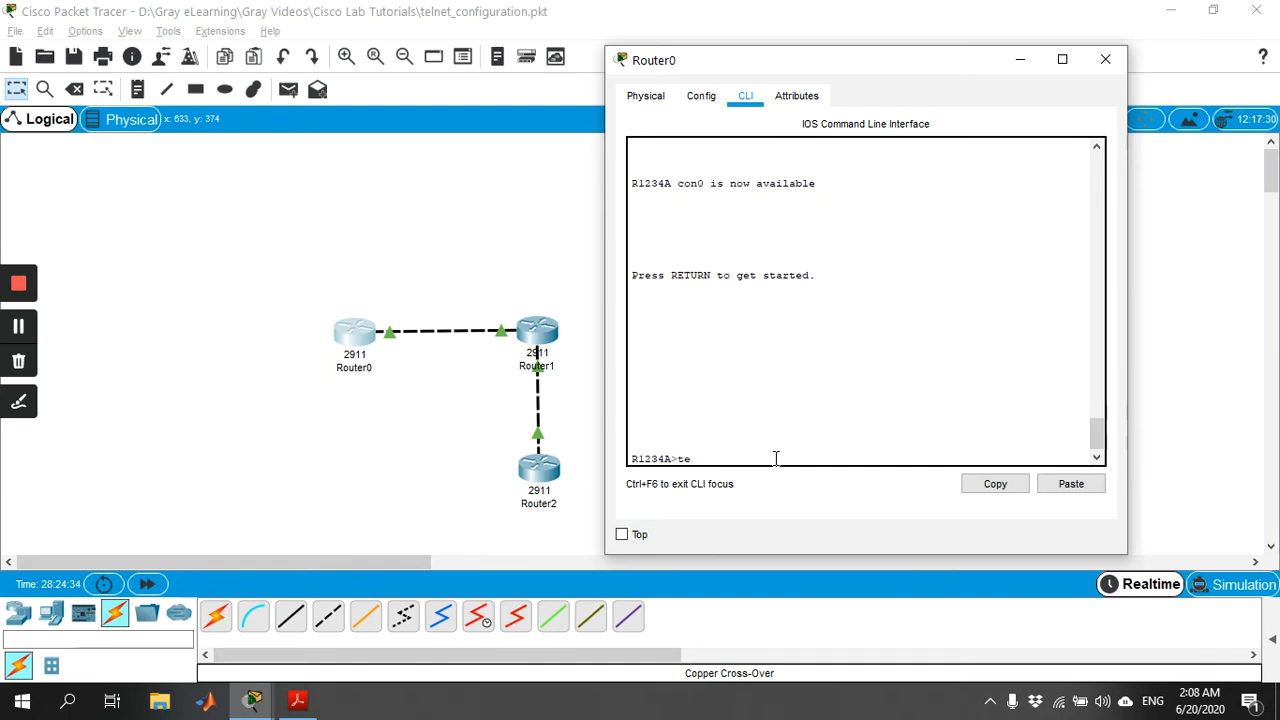
text(lnet ?)
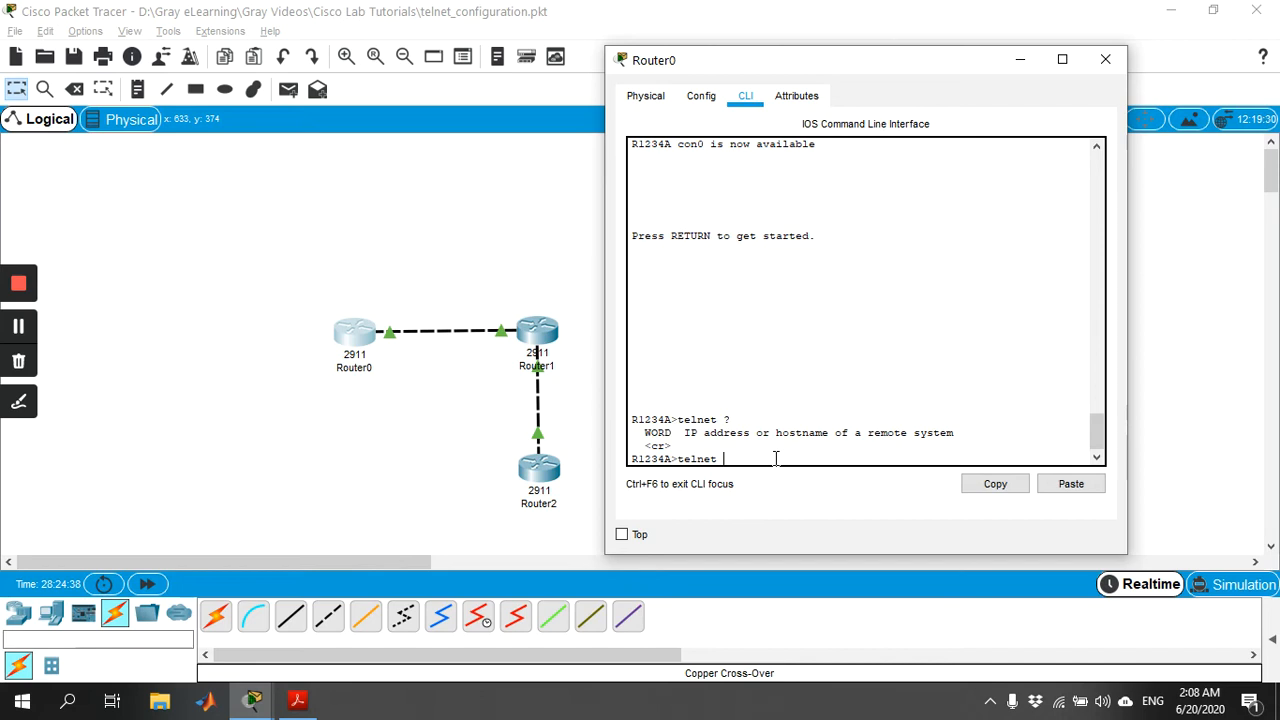
text(192.168.200.20)
key(Return)
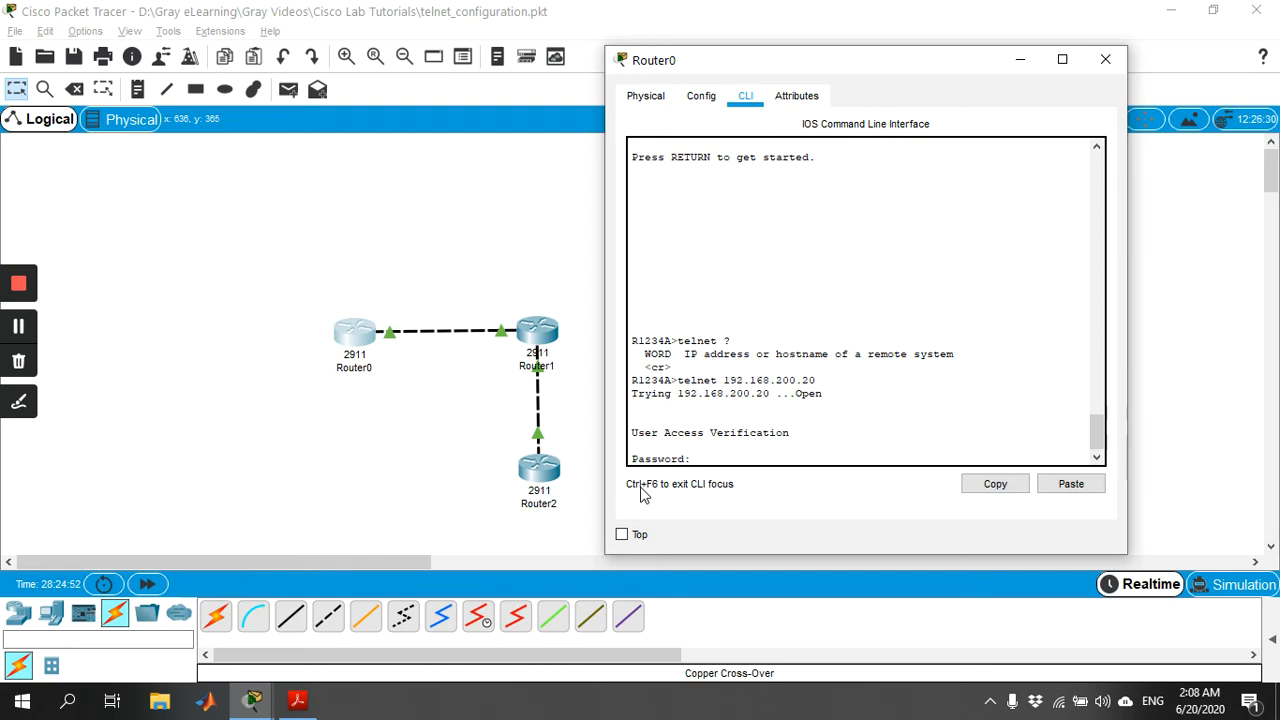
key(Return)
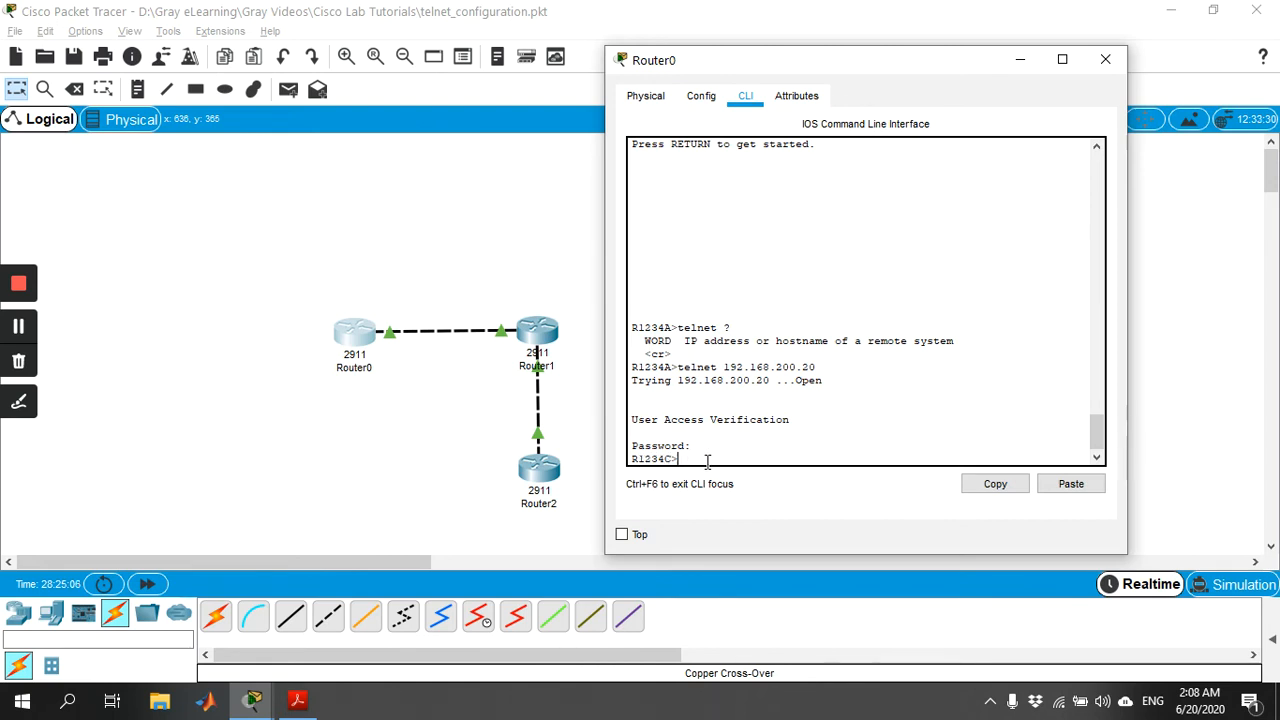
Enter privileged mode on Router2 through Router0's Telnet session, using enable and the enable password.
key(Tab)
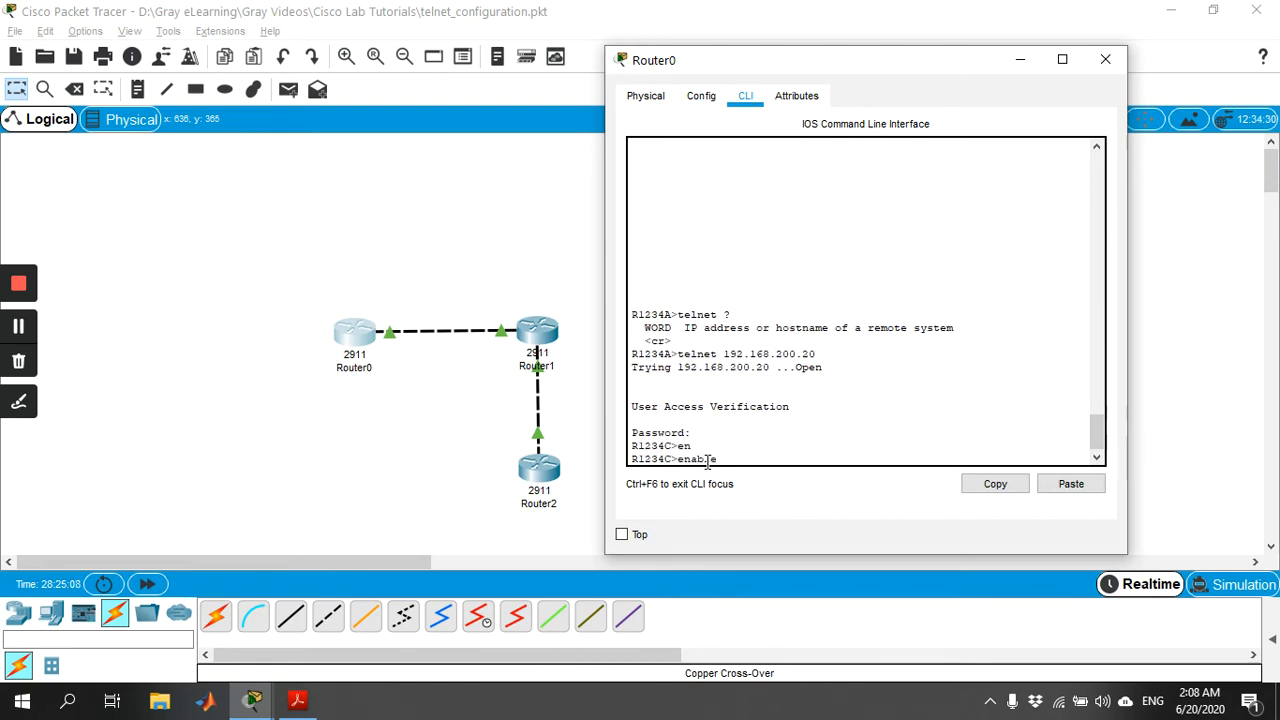
key(Return)
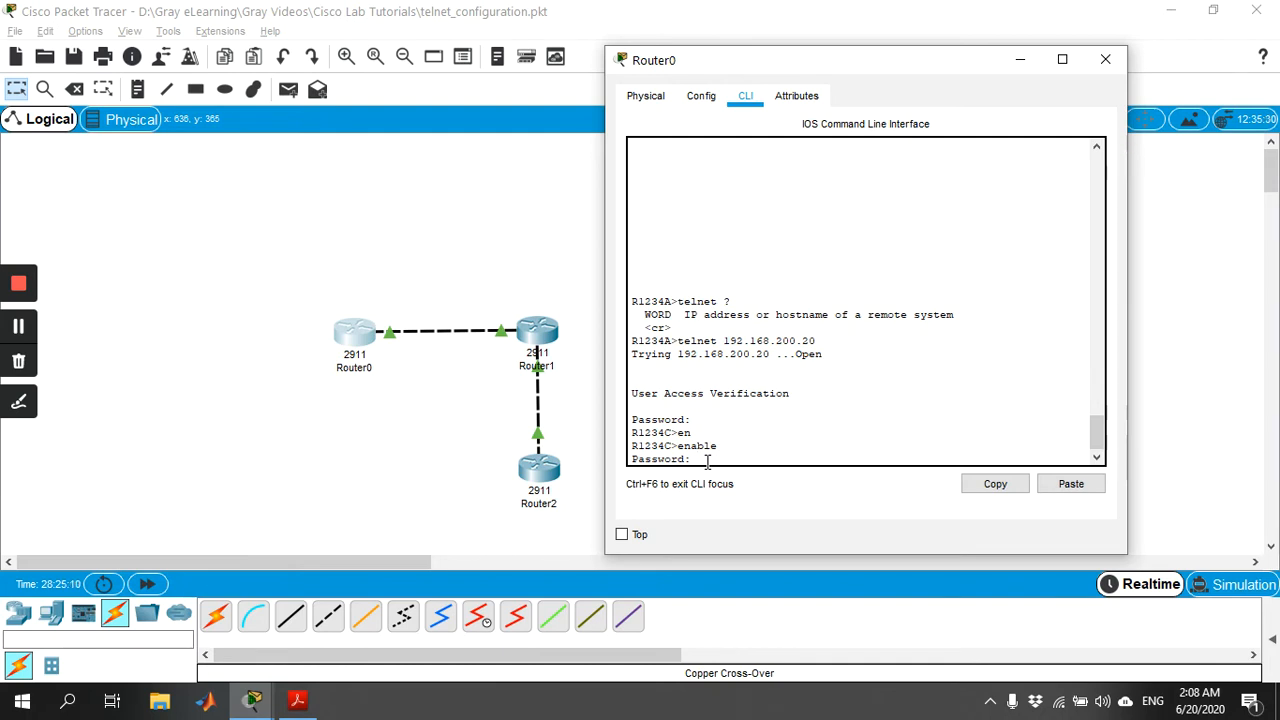
key(Return)
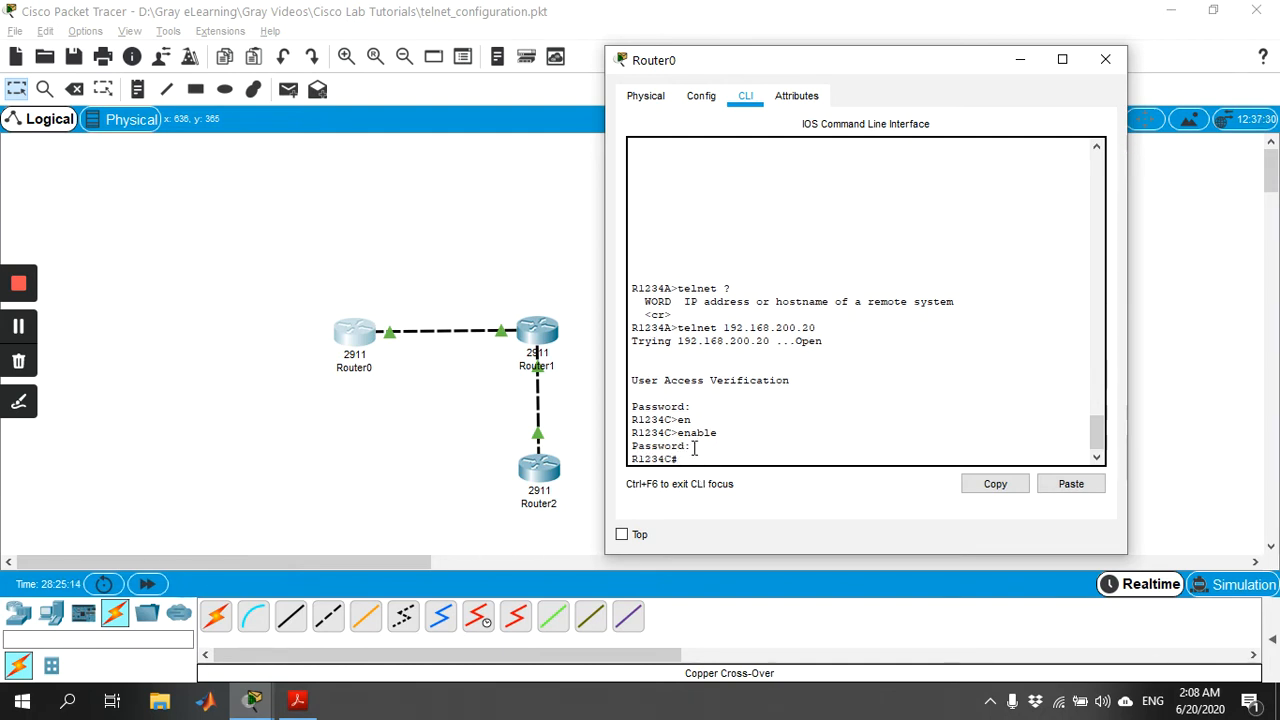
Display Router2's running configuration over Telnet from Router0 and page through to the vty line section.
text(show)
text( r)
key(Tab)
key(Return)
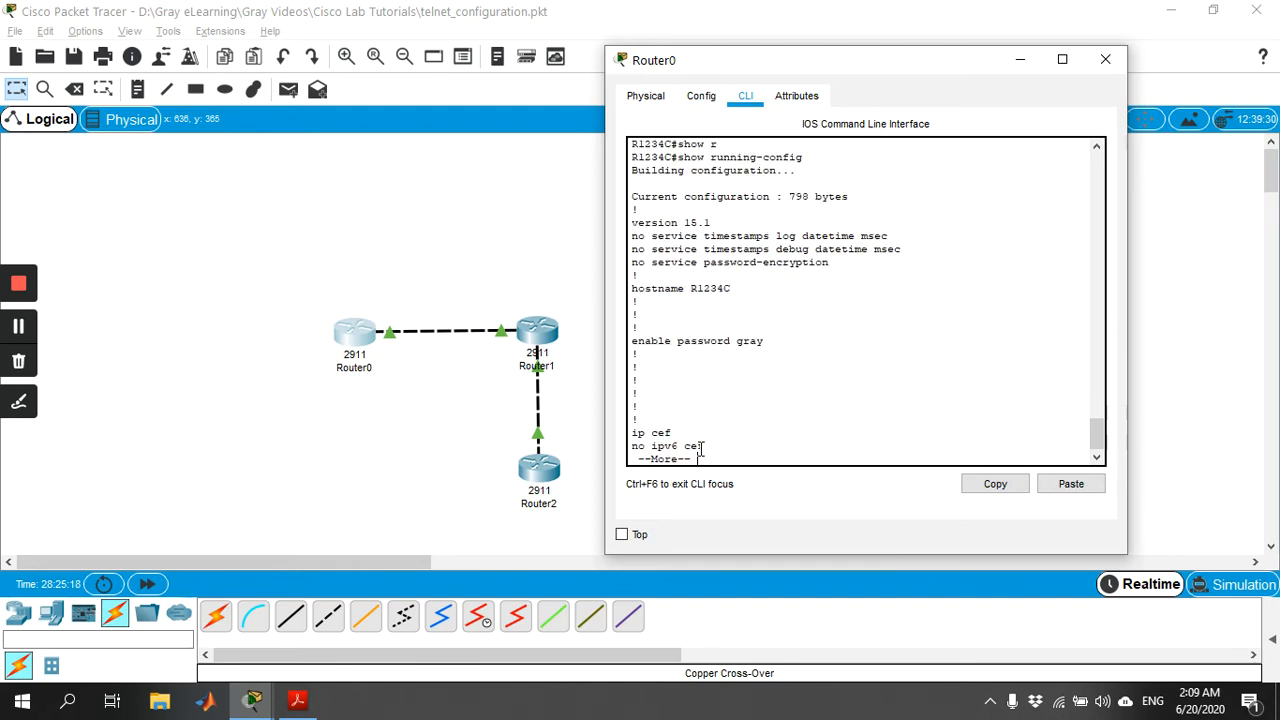
key(space)
key(space)
key(space)
key(space)
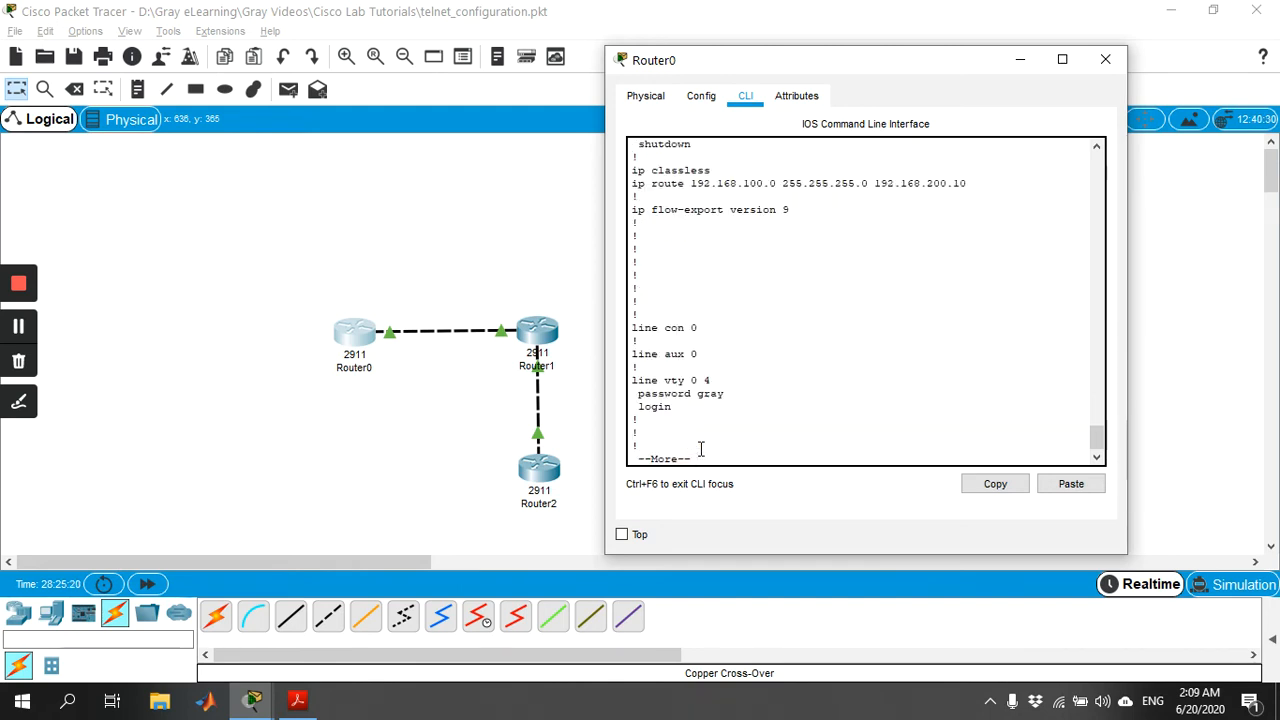
Exit the Telnet session to Router2 and close Router0's window.
text(e)
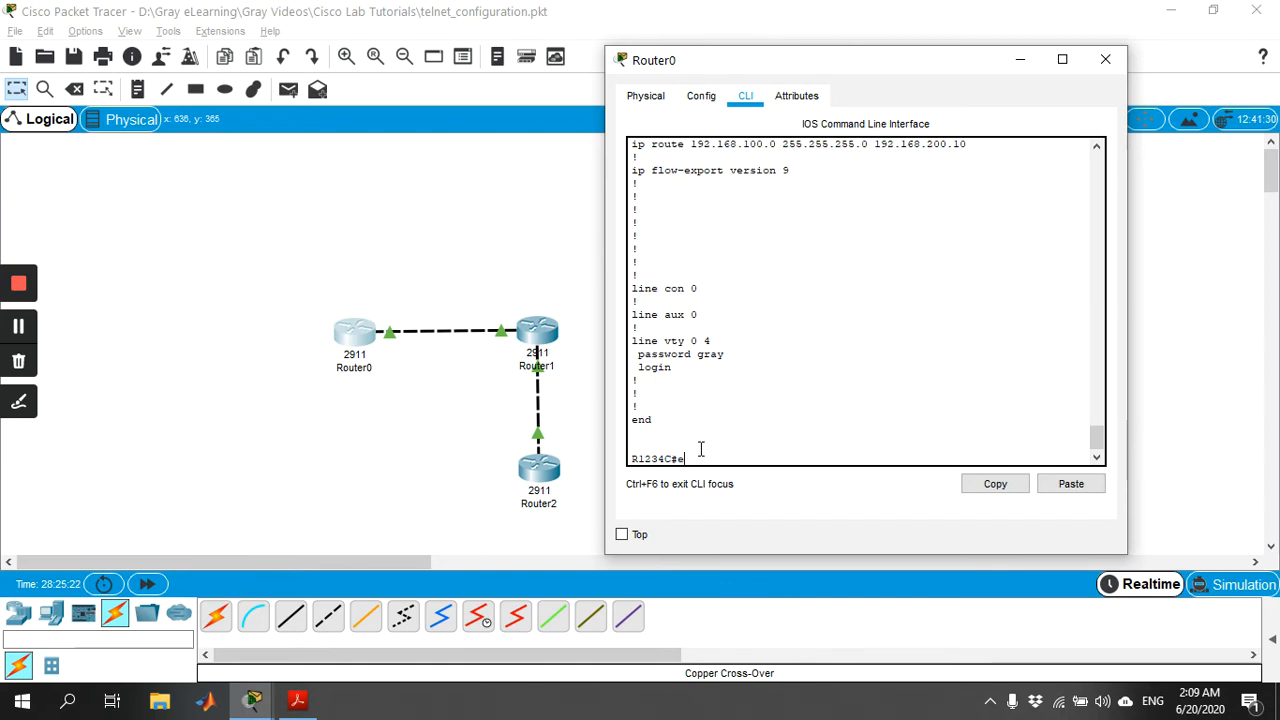
text(xit)
key(Return)
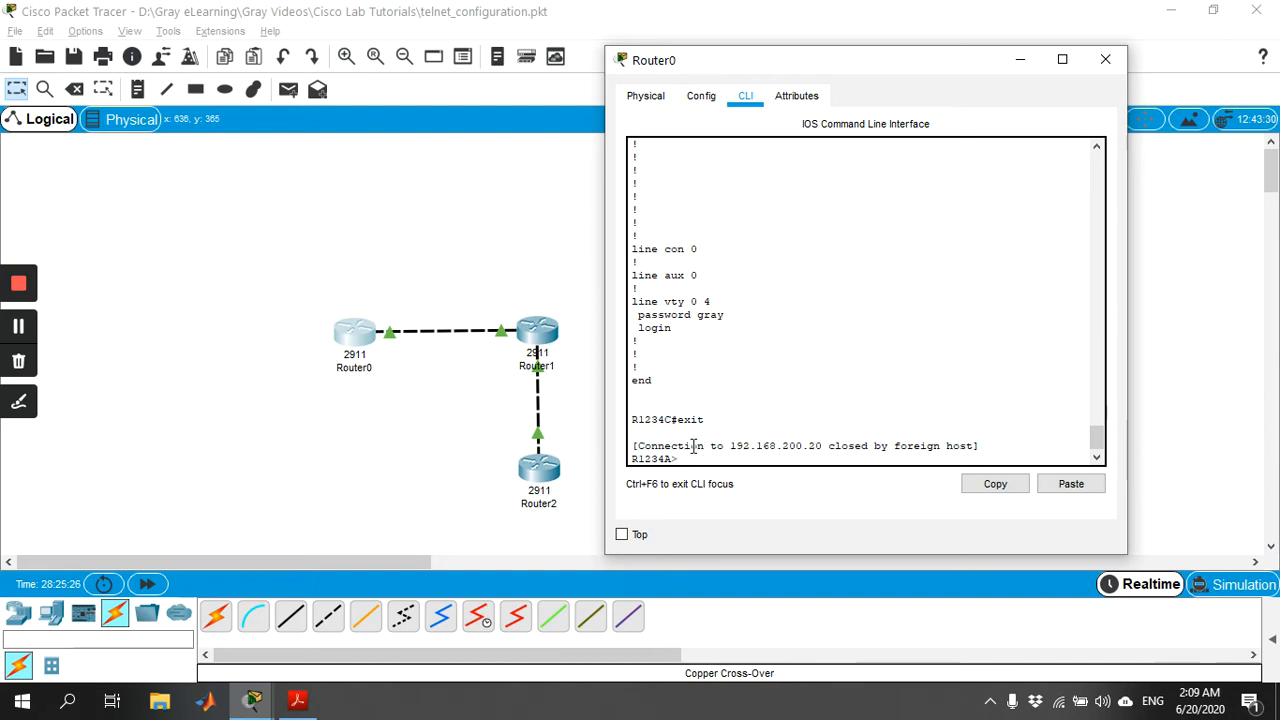
click(1105, 59)
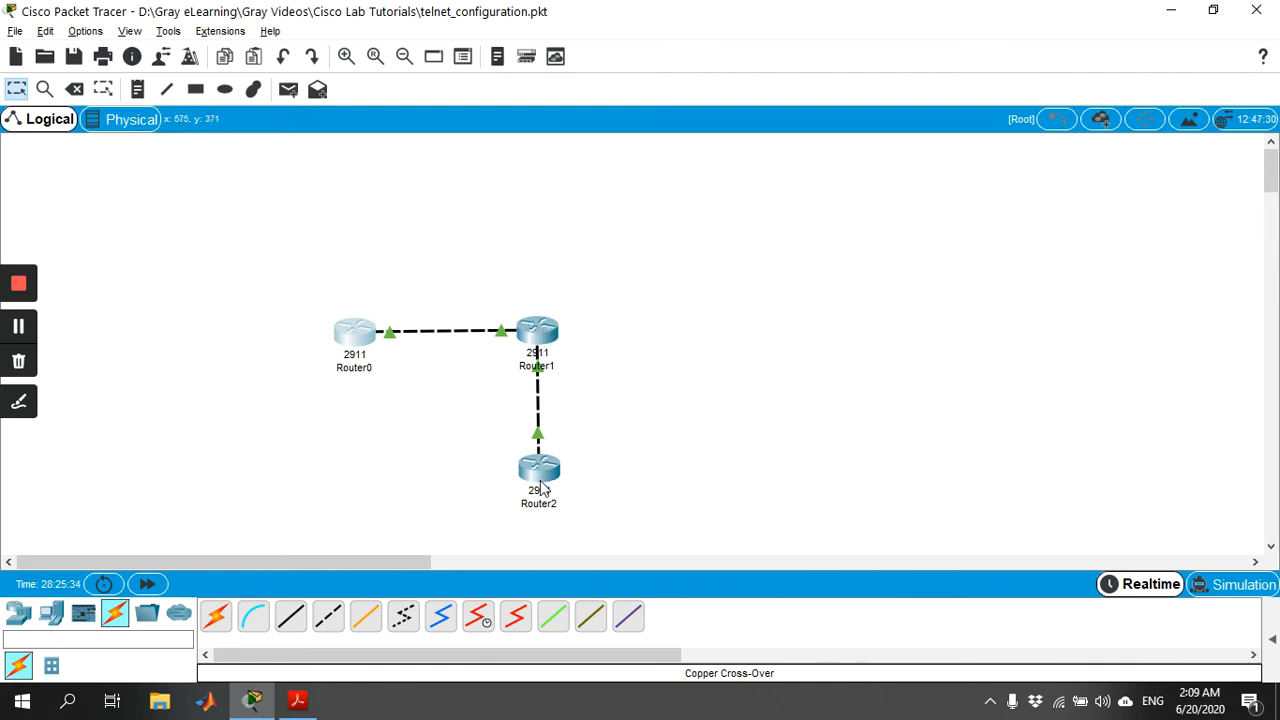
Open Router1's command line and telnet to Router2 at 192.168.200.20, logging in with the vty password.
click(538, 333)
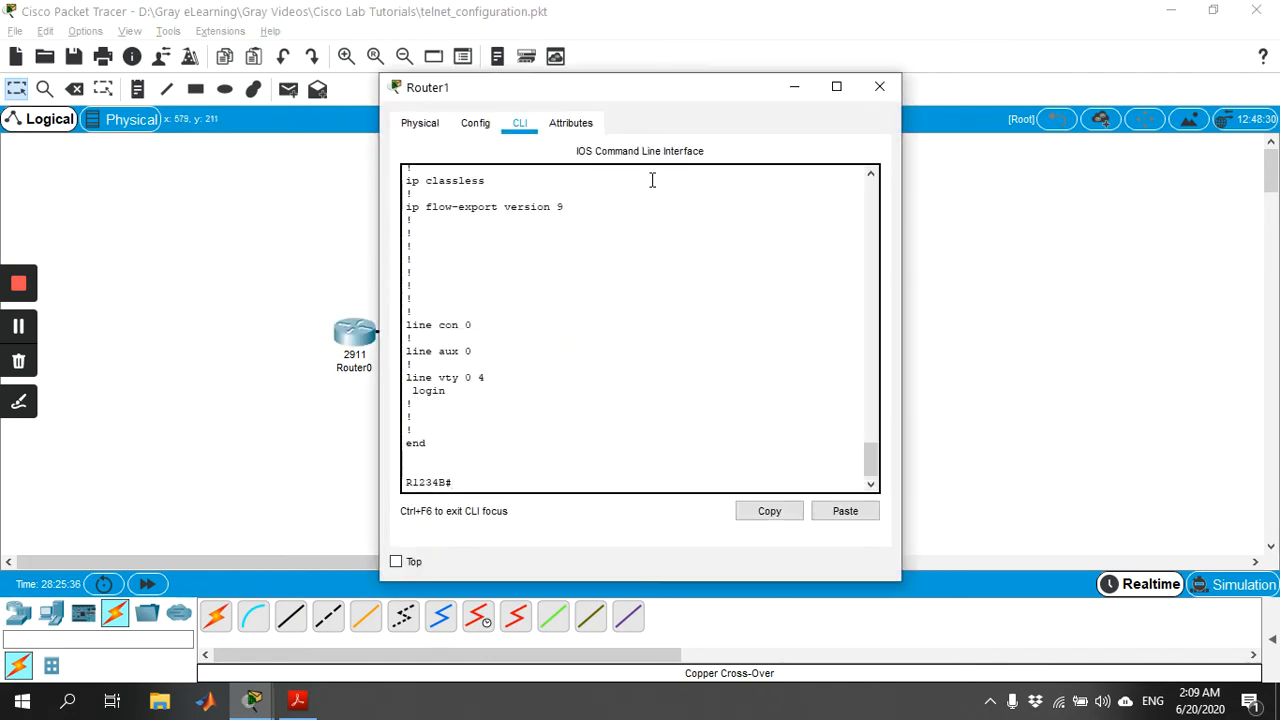
drag(684, 90, 879, 45)
key(Return)
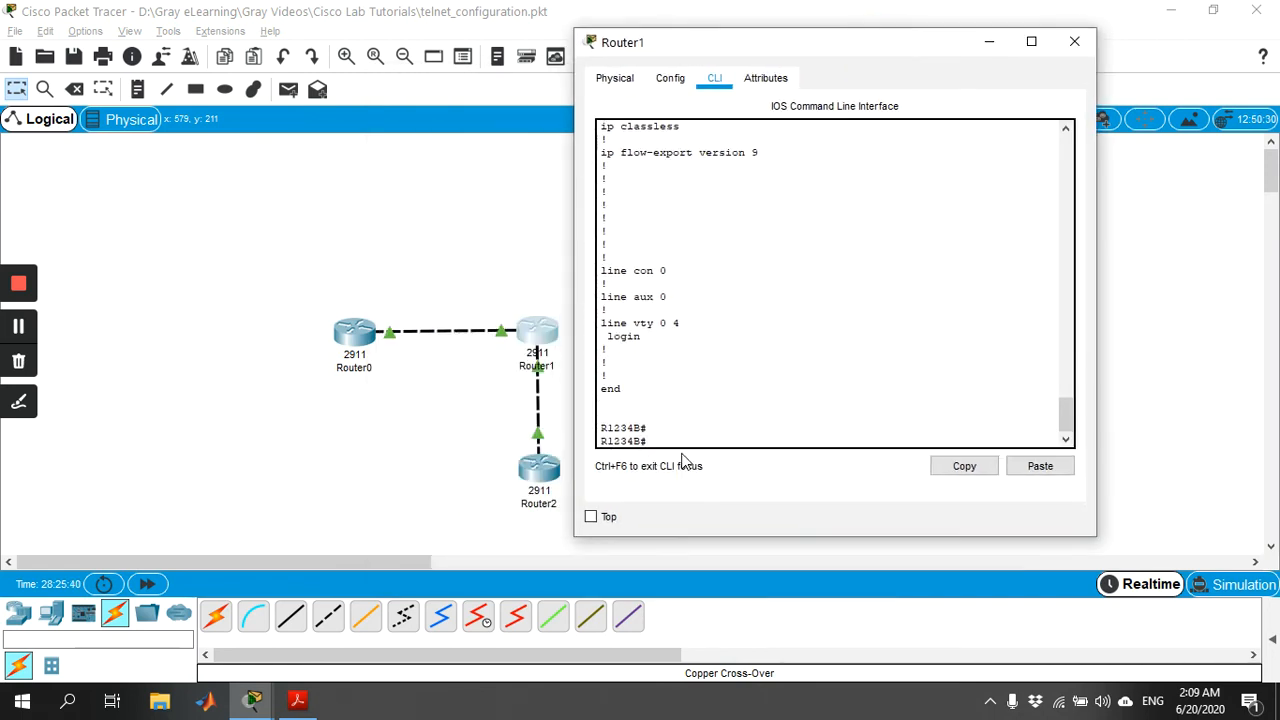
text(telnet 192.168.200.20)
key(Return)
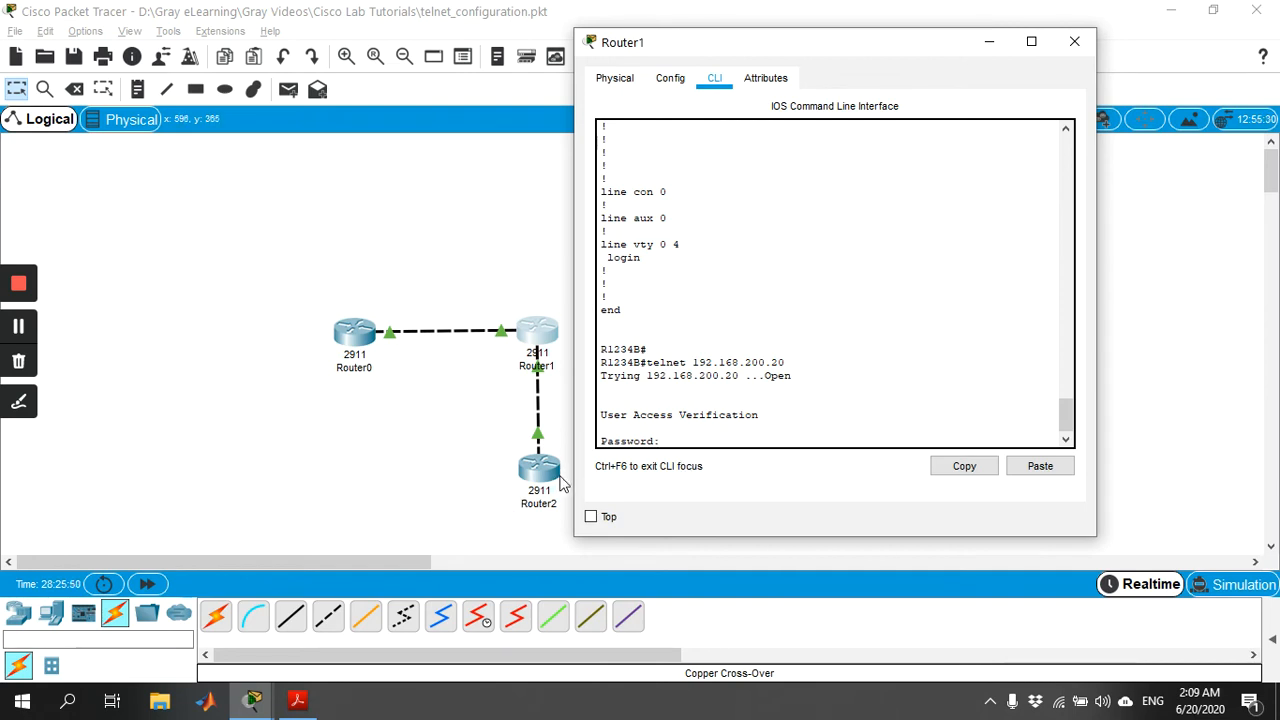
key(Return)
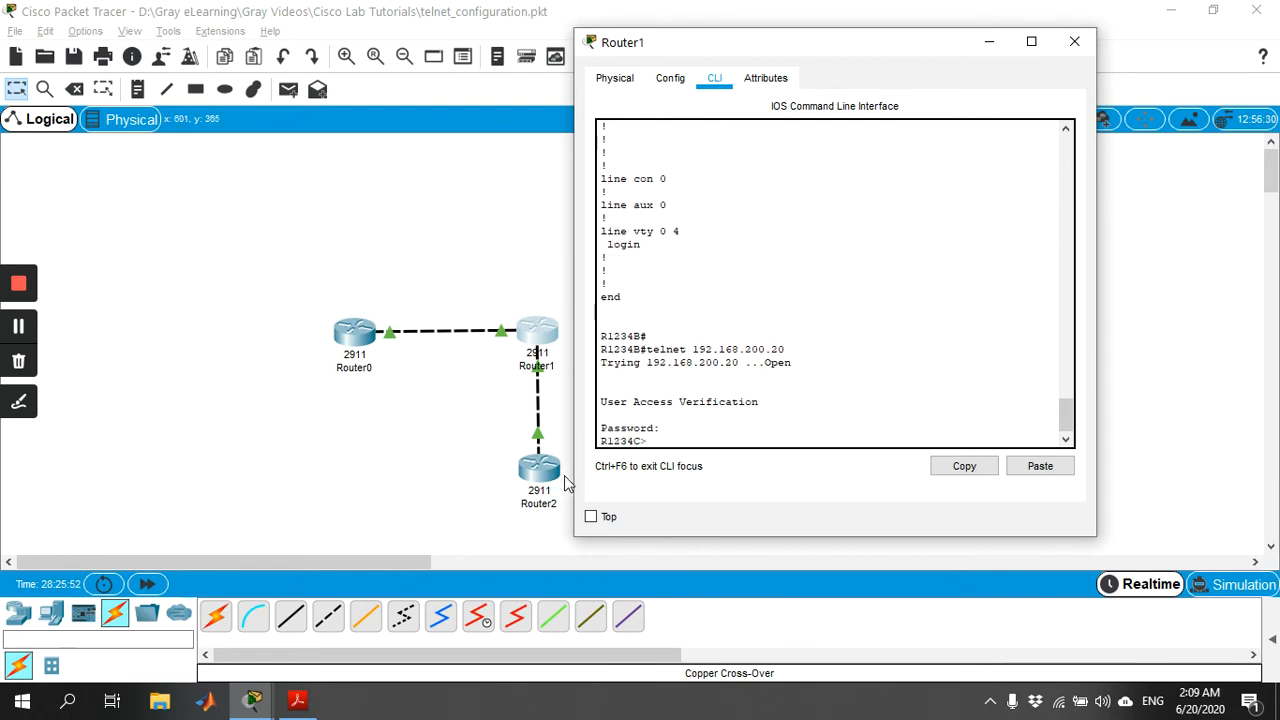
Enter privileged mode on Router2 through Router1's Telnet session, using en and the enable password.
text(en)
key(Return)
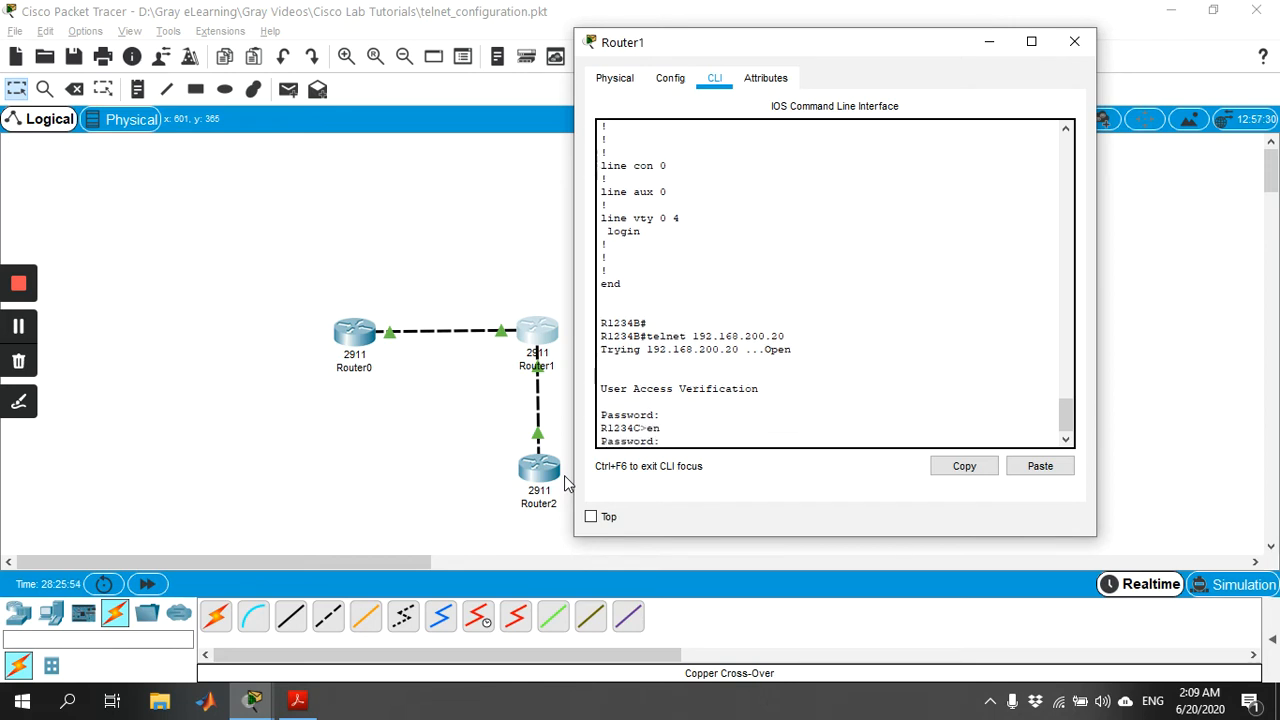
key(Return)
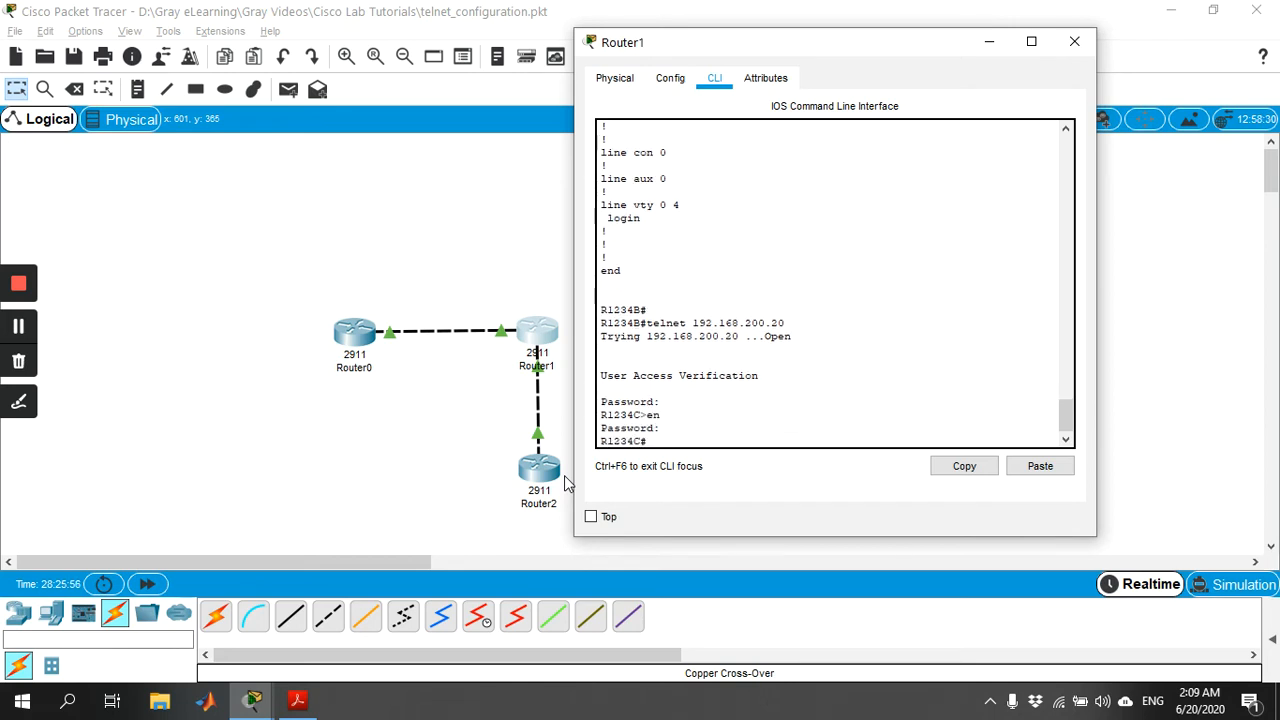
Display Router2's brief IP interface summary through Router1's Telnet session with show ip interface brief.
text(show ip in)
key(Tab)
text(br)
key(Tab)
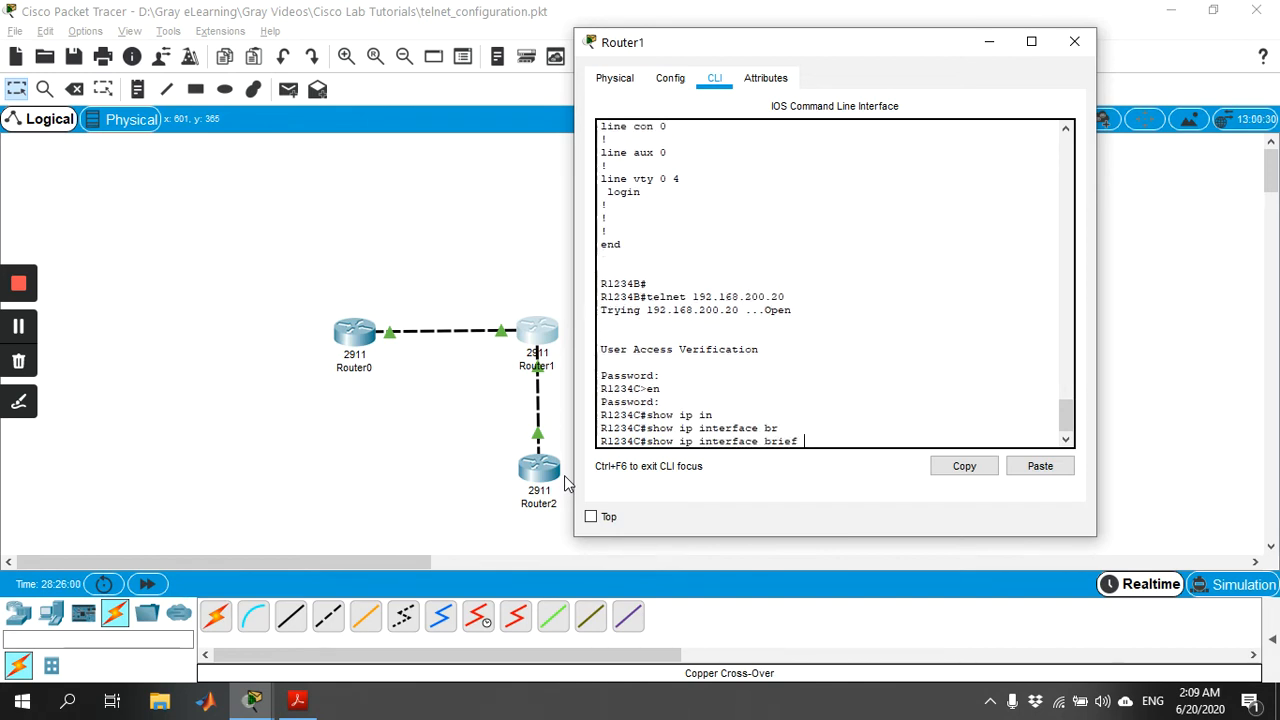
key(Return)
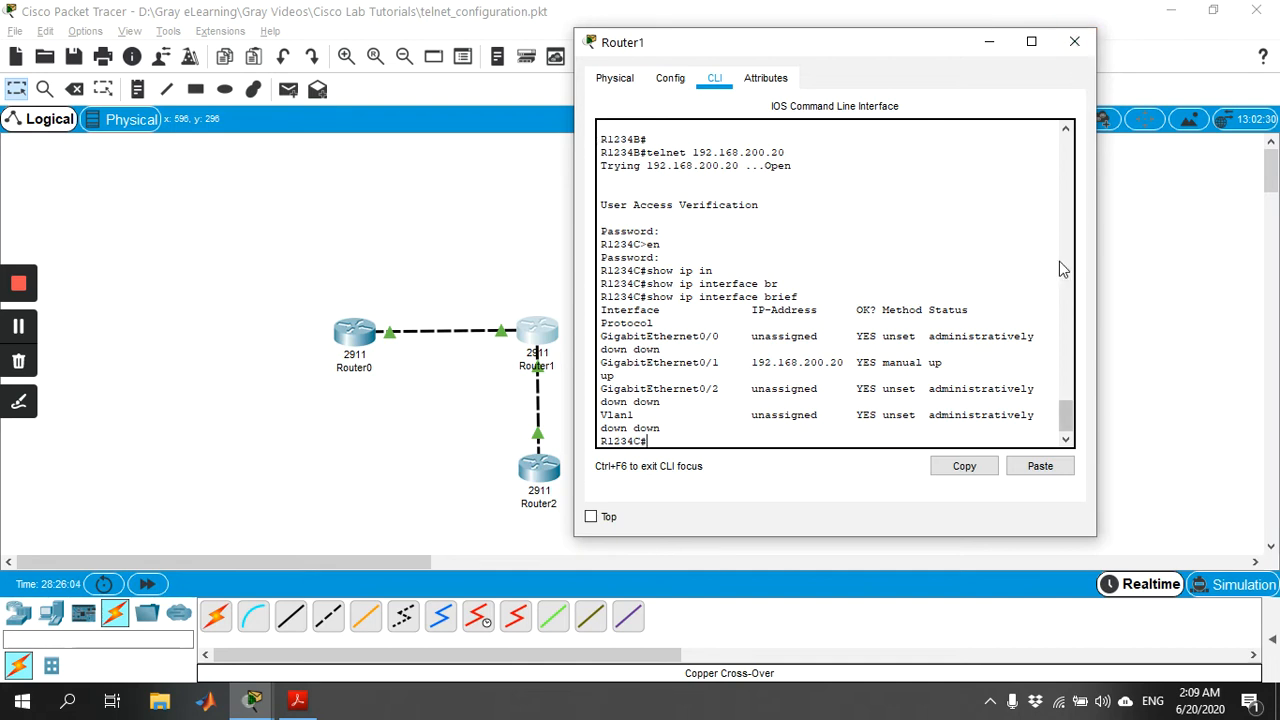
Exit the Telnet session to Router2, log out of Router1's console and close Router1's window.
text(ex)
key(Return)
text(exit)
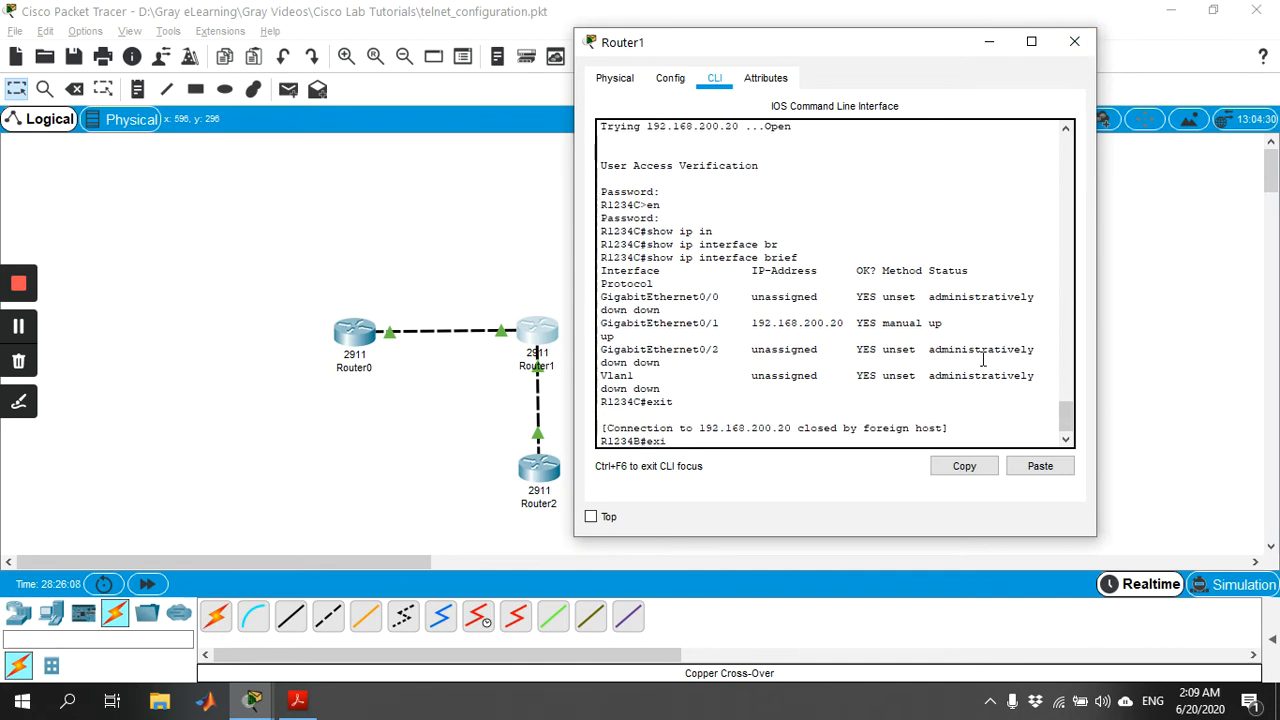
key(Return)
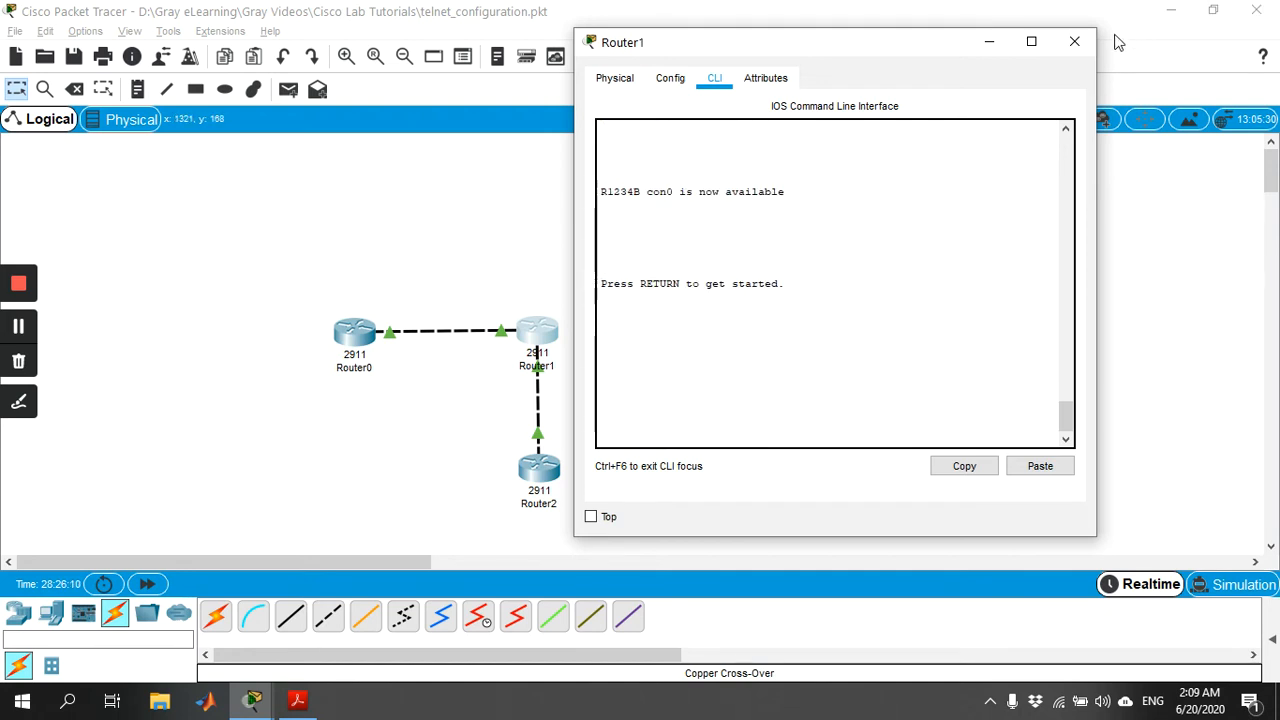
click(1074, 41)
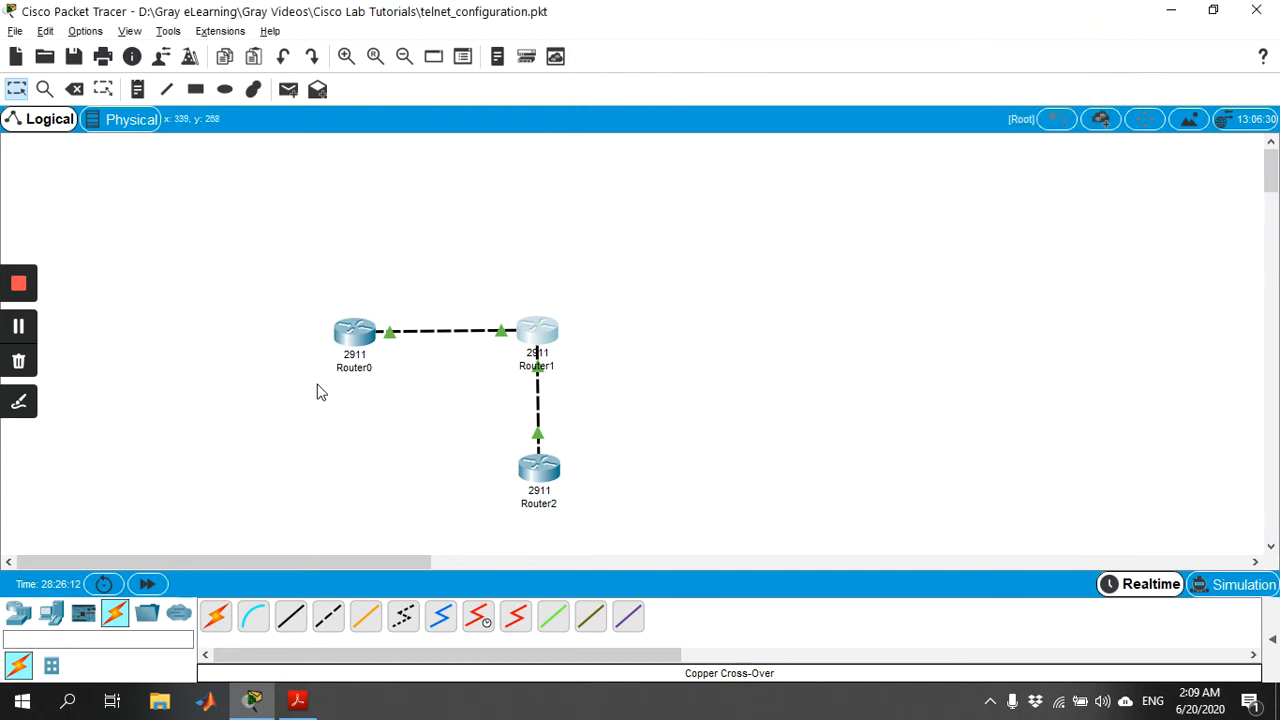
Open Router0's command line and exit its remaining Telnet session to Router2.
click(352, 345)
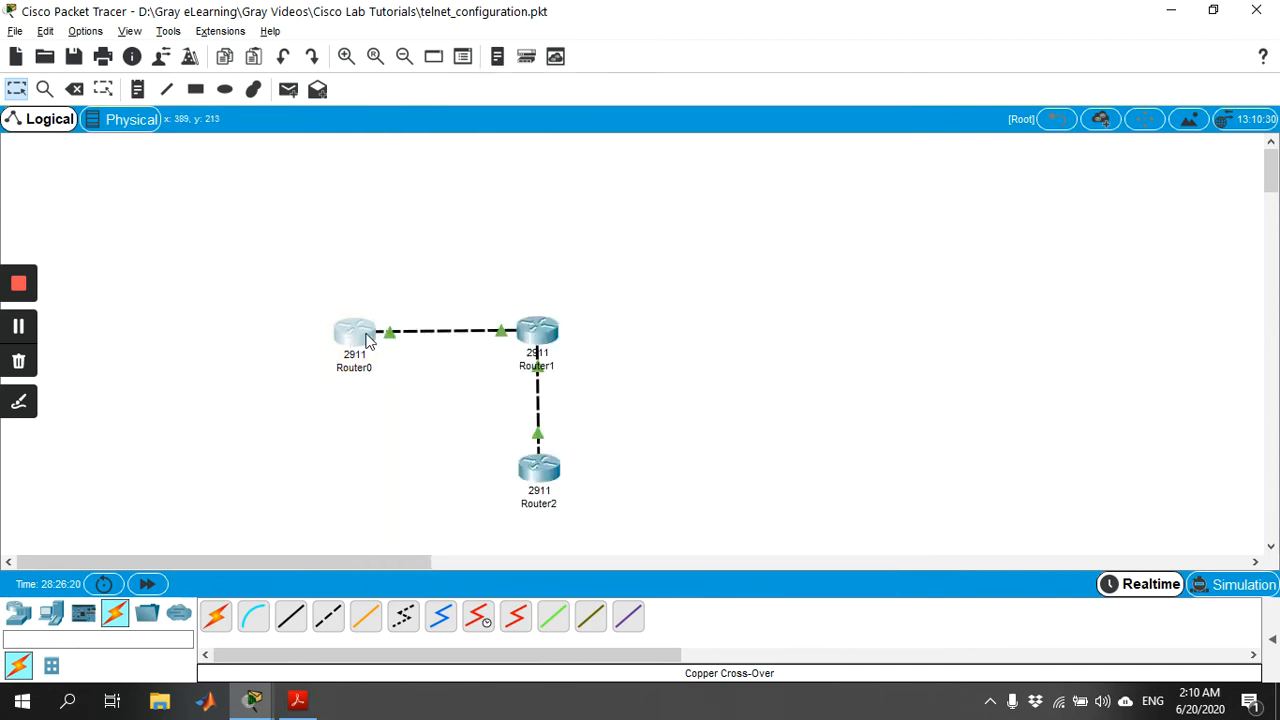
drag(636, 94, 884, 61)
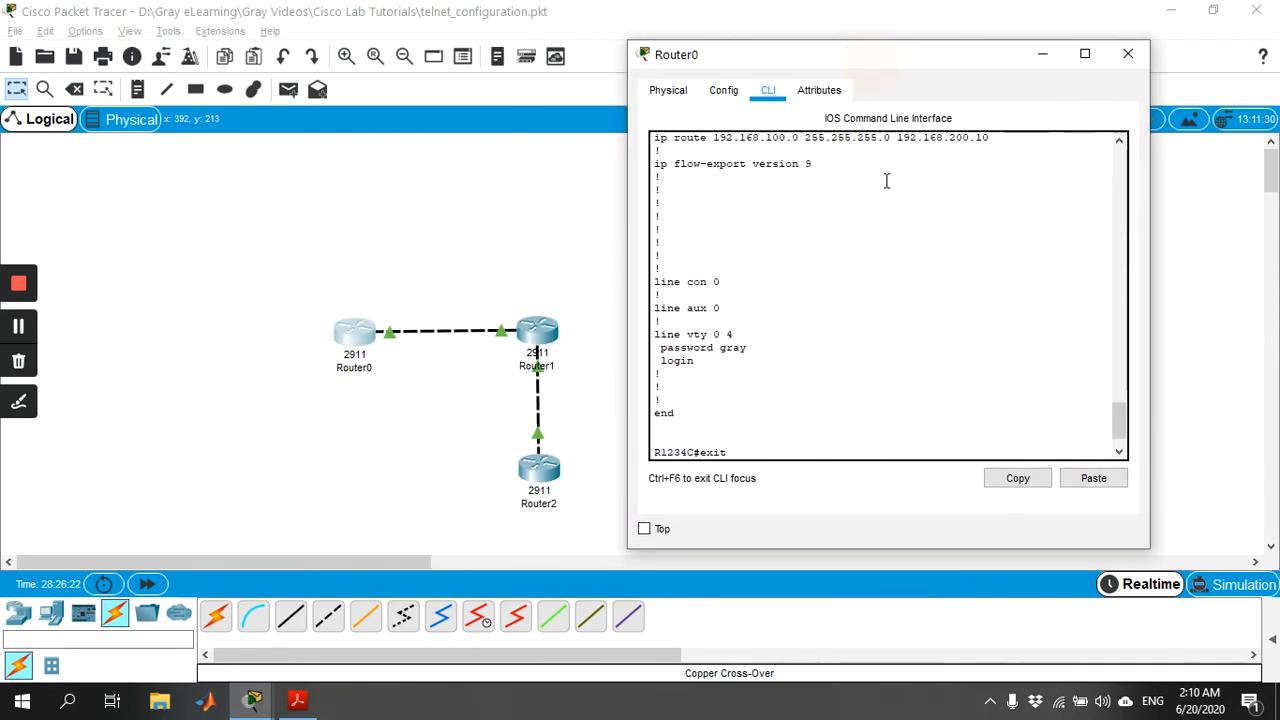
click(800, 426)
text(exit)
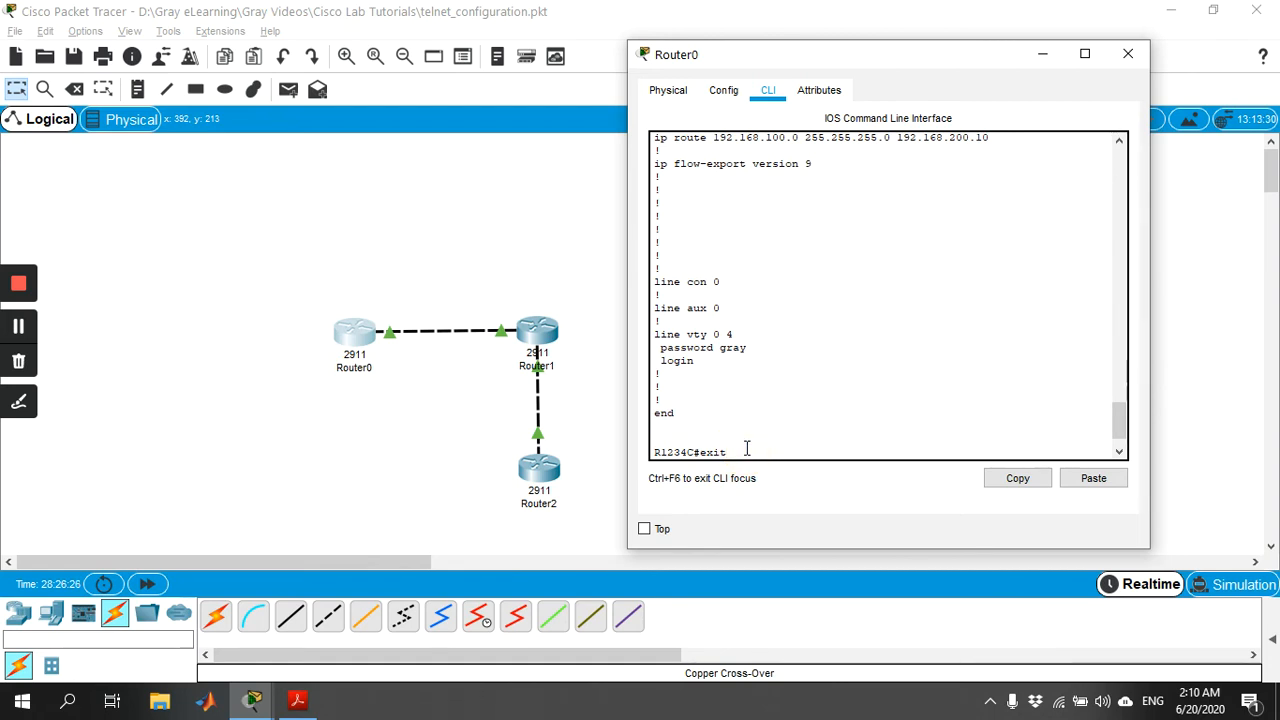
key(Return)
key(Return)
key(Return)
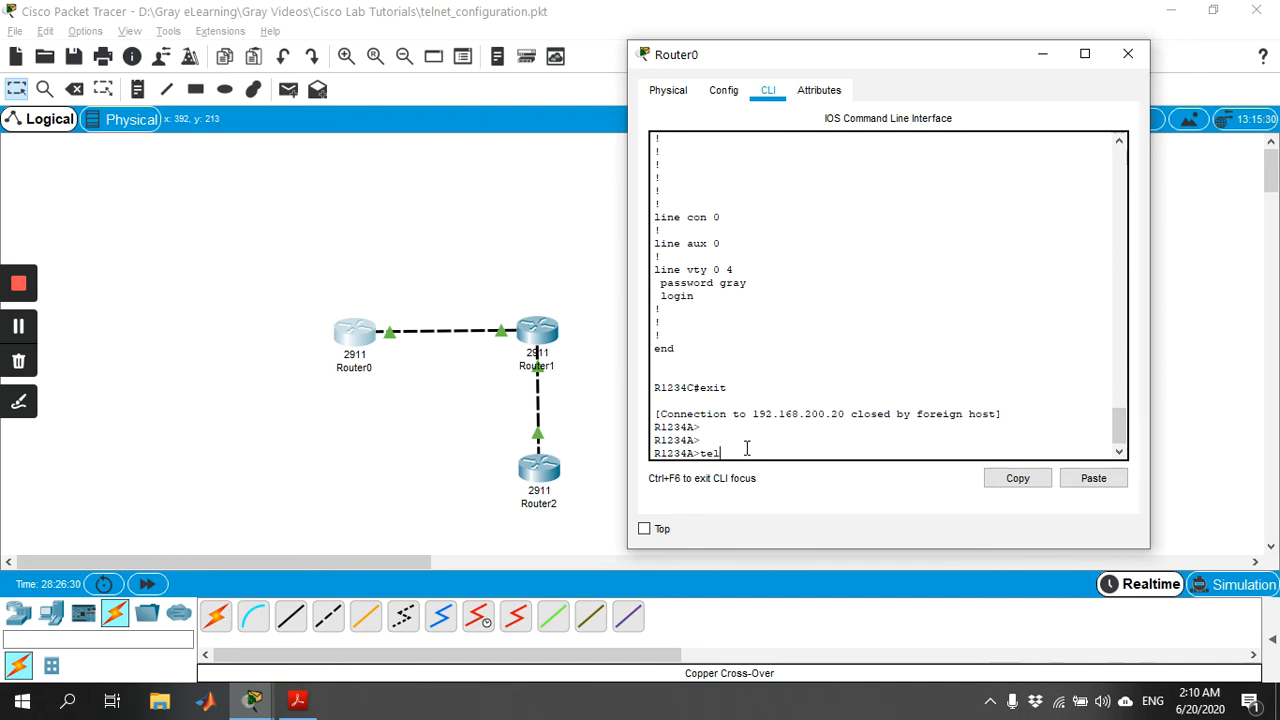
Try to telnet from Router0 to Router1 at 192.168.100.20, and close Router0's window.
text(telnet)
key(Tab)
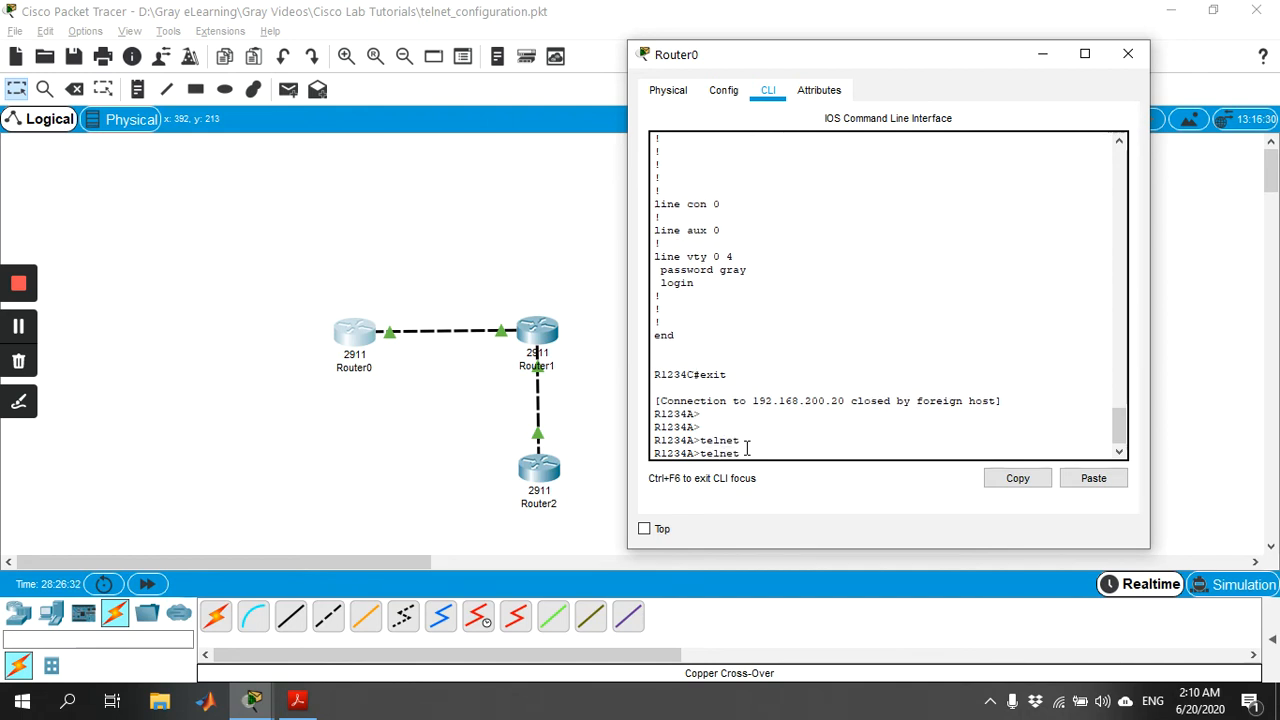
text(192.16)
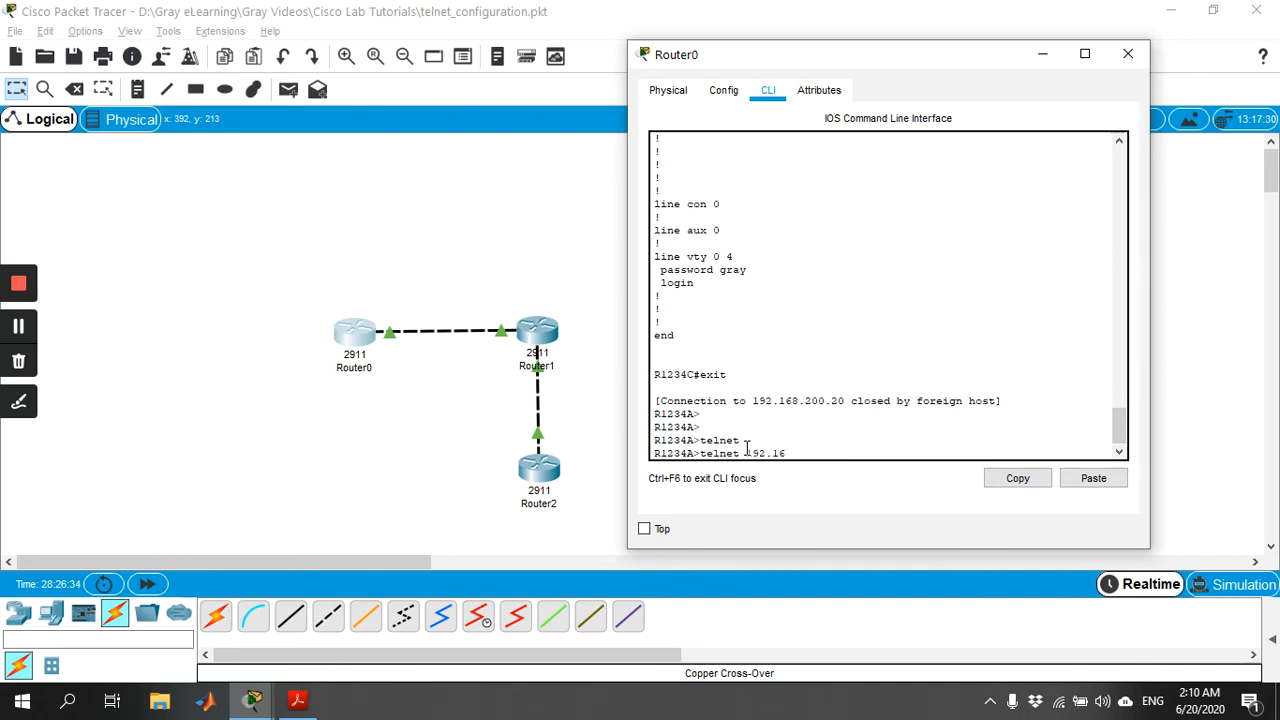
text(8.100.20)
key(Return)
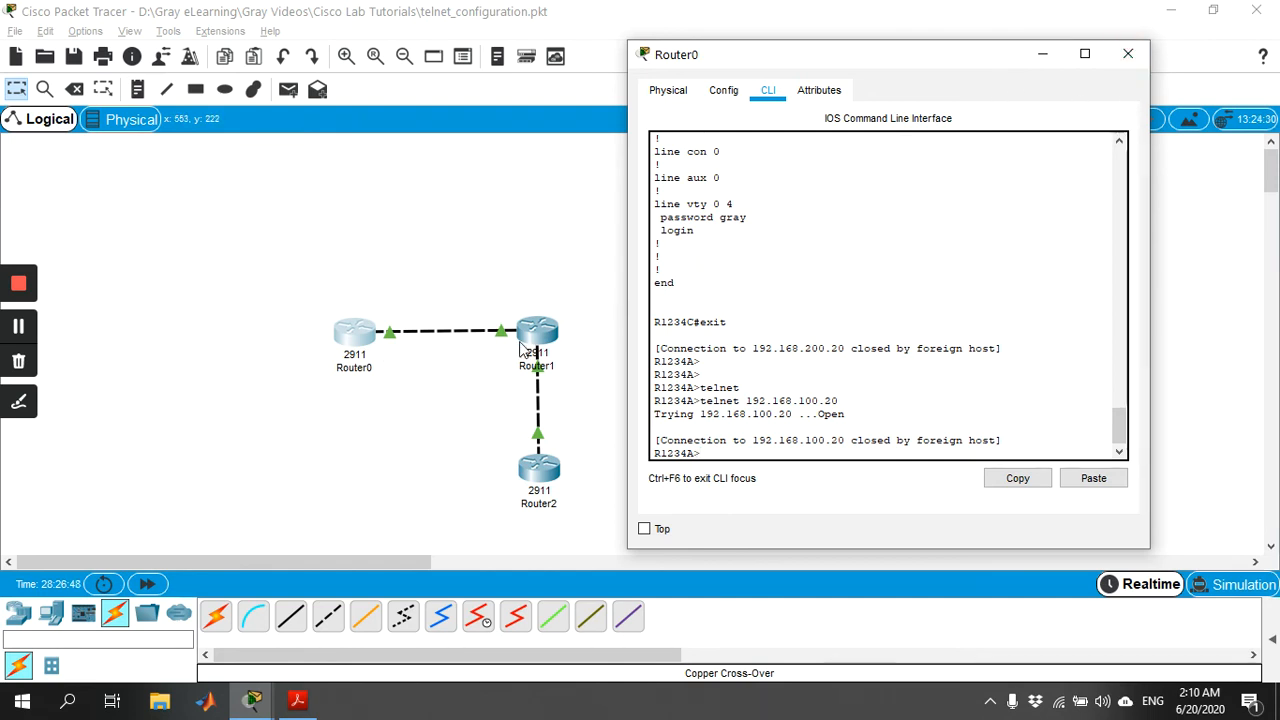
click(1128, 54)
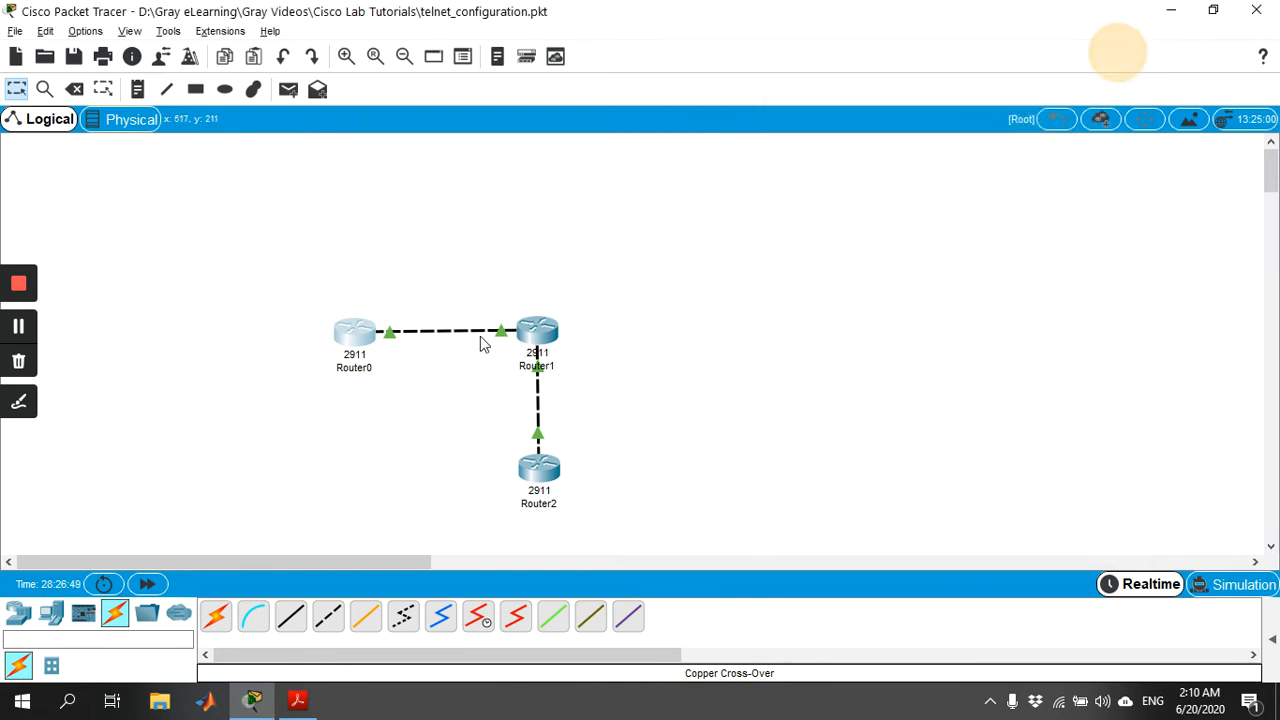
Open Router1's command line and enter privileged mode with en and the enable password.
click(541, 337)
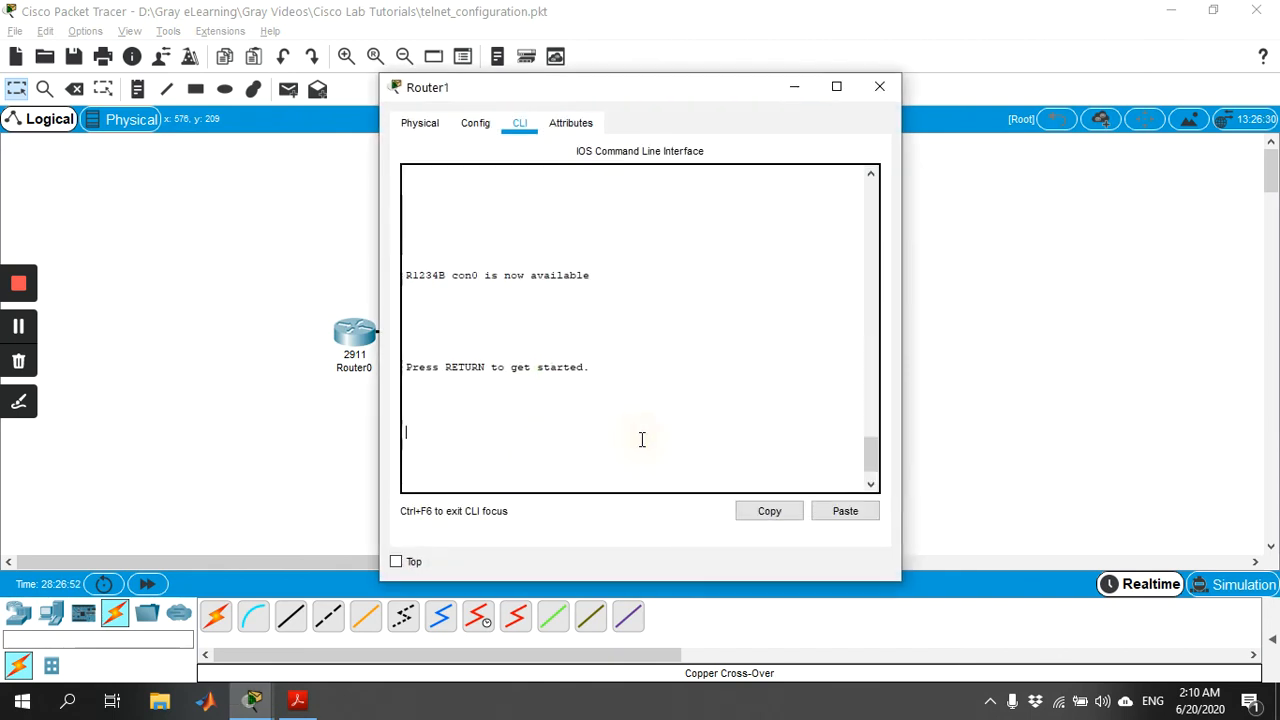
key(Return)
text(en)
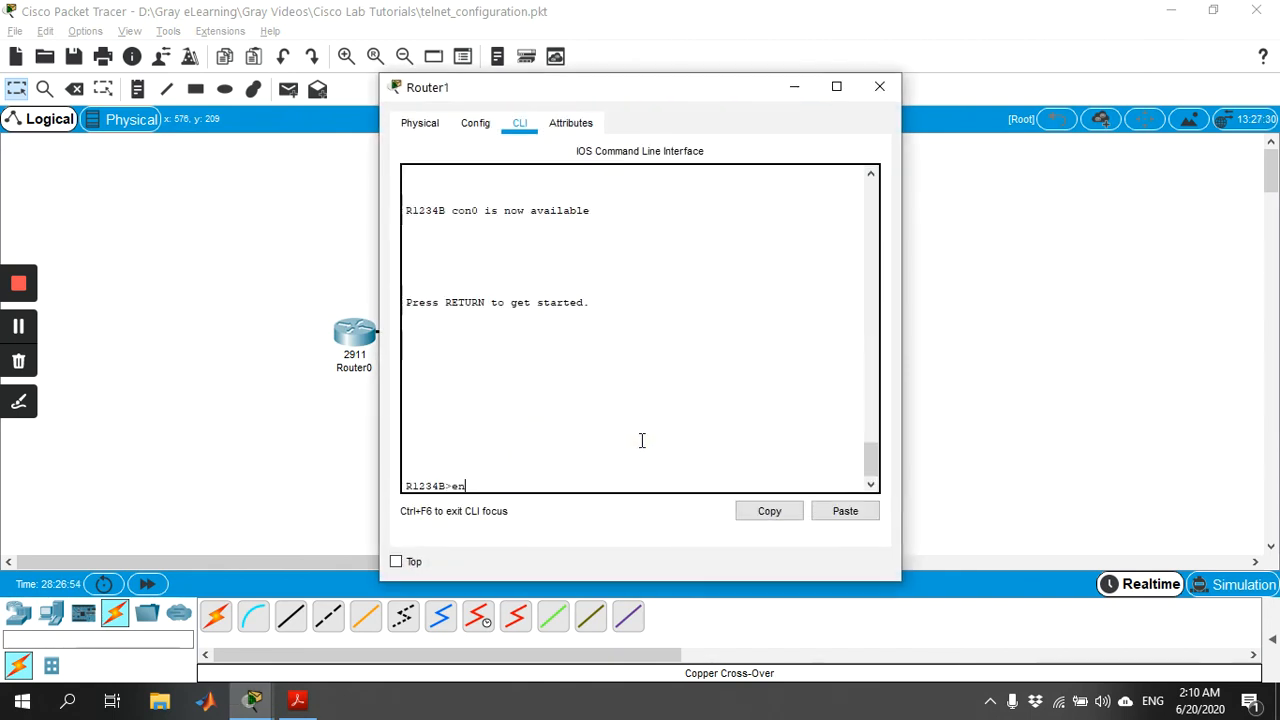
key(Return)
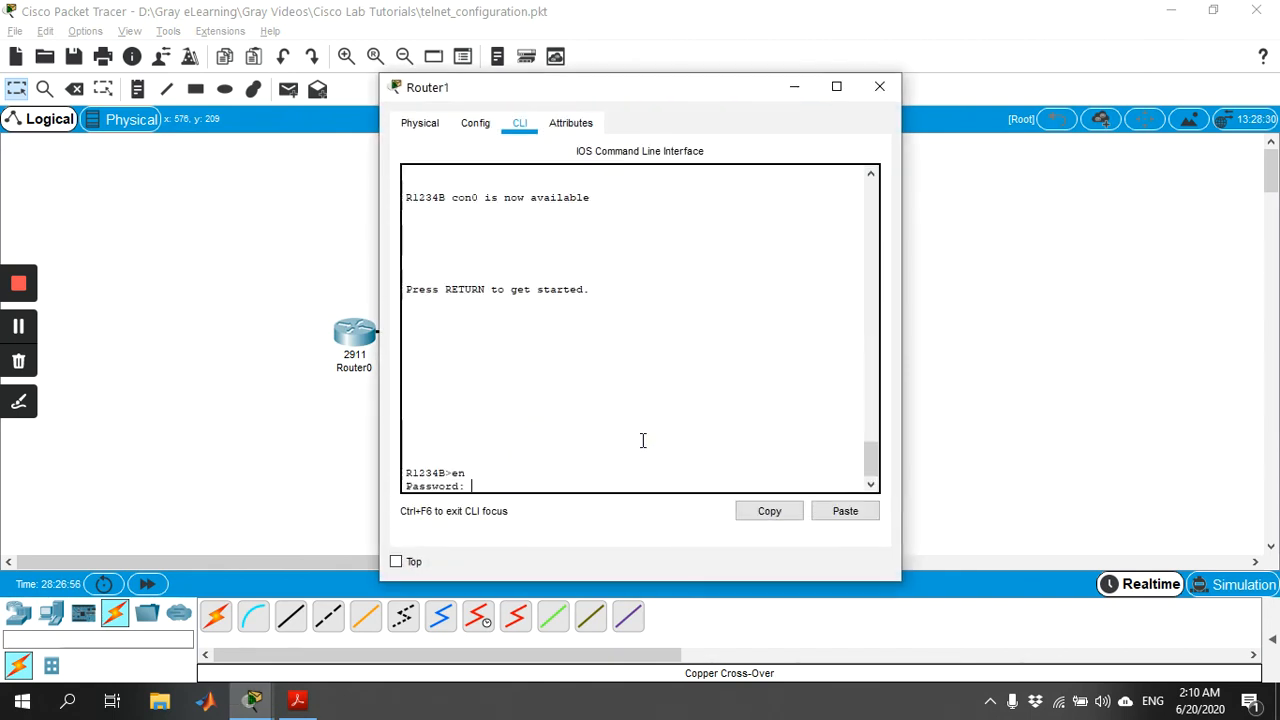
key(Return)
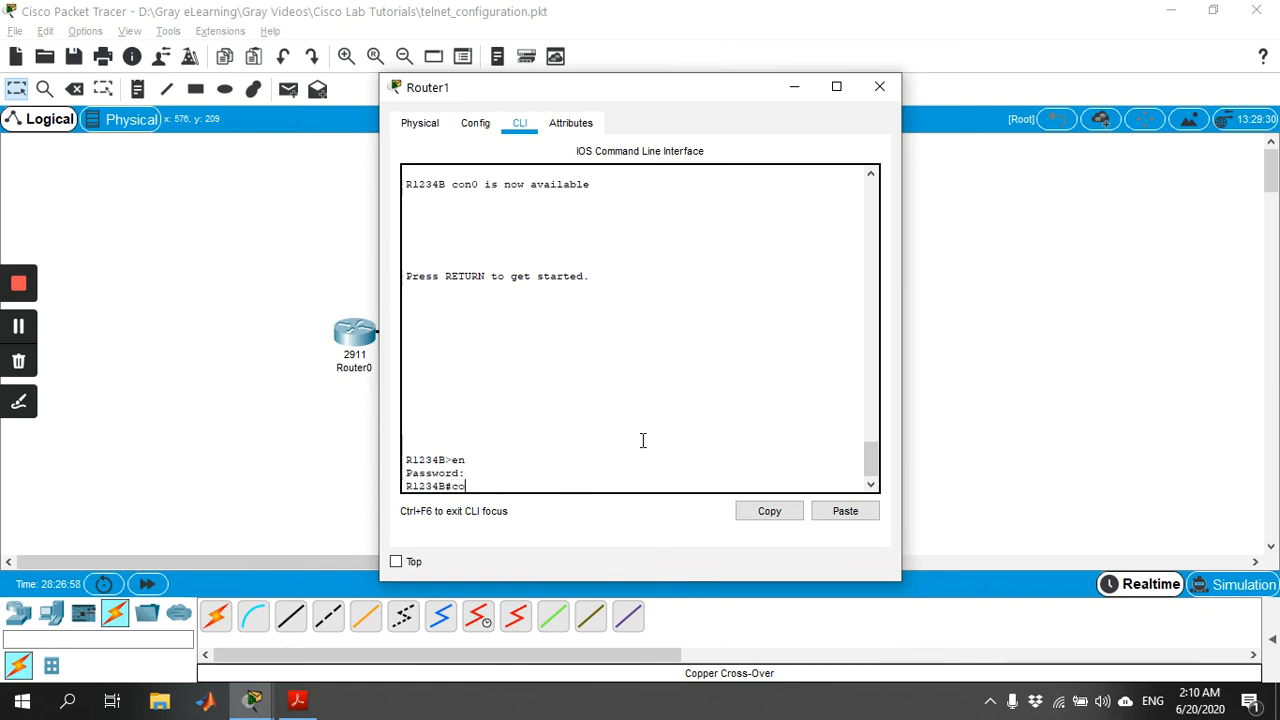
Enter global configuration mode on Router1 and access line configuration for vty 0 4.
text(confi)
key(Tab)
text(t)
key(Tab)
key(Return)
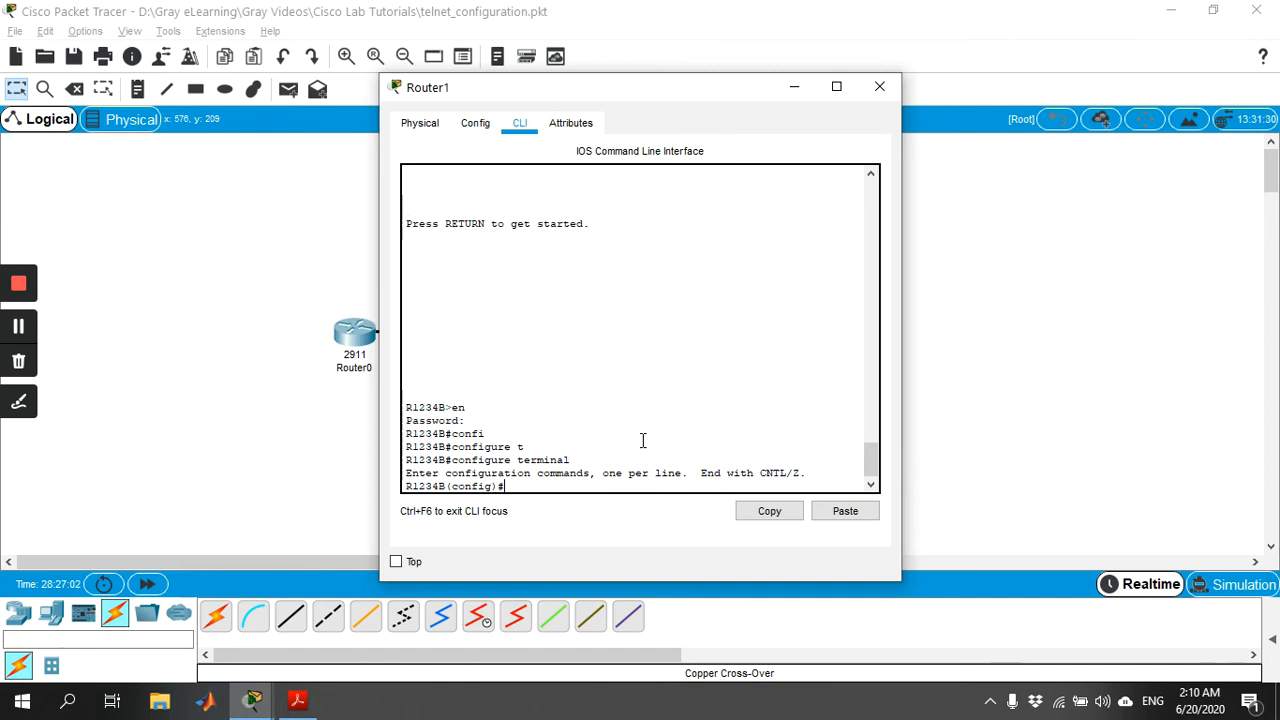
text(lin)
key(Tab)
text(vt)
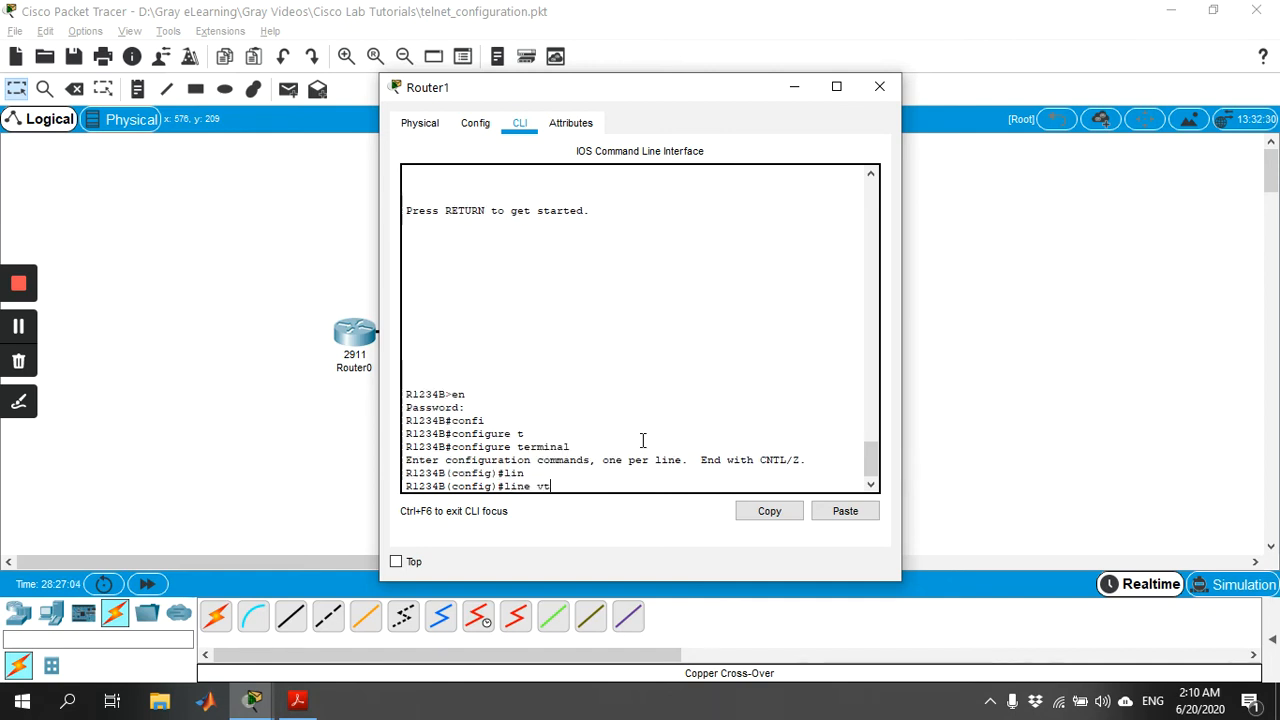
text(y 0)
text( 4)
key(Return)
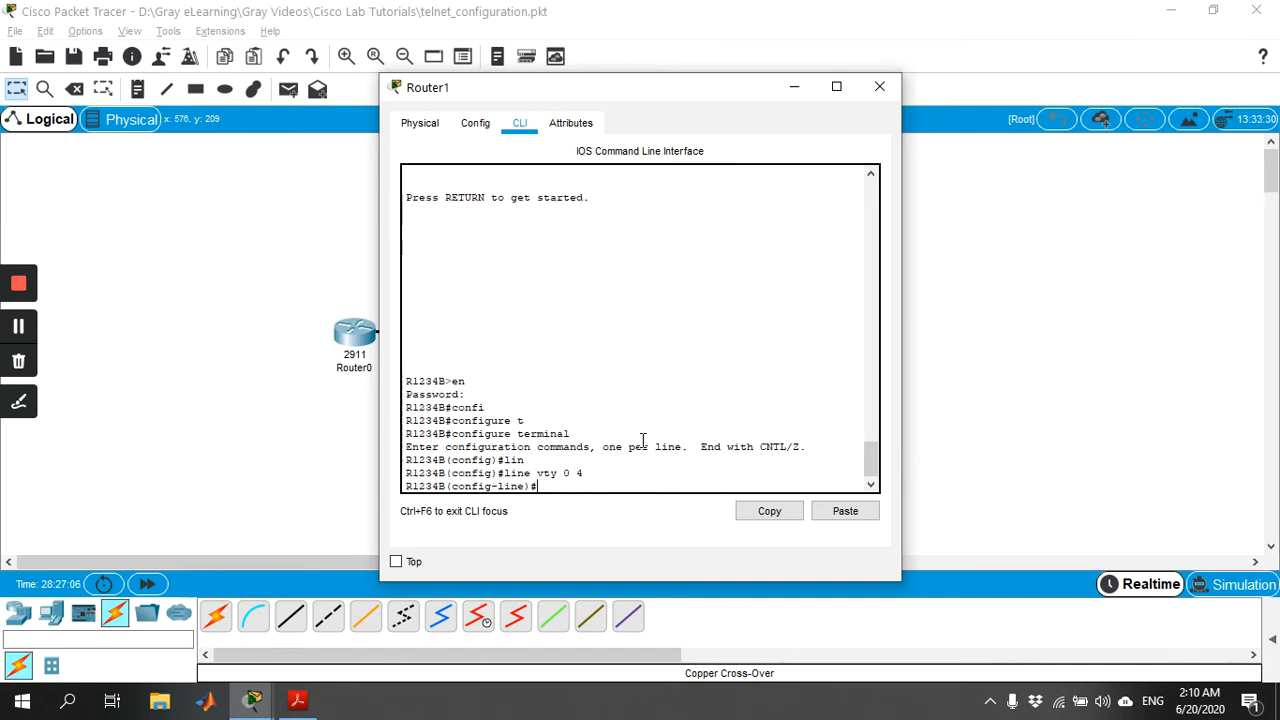
Enable login on Router1's vty lines 0 to 4 and set the vty password.
text(login)
key(Return)
text(pas)
key(Tab)
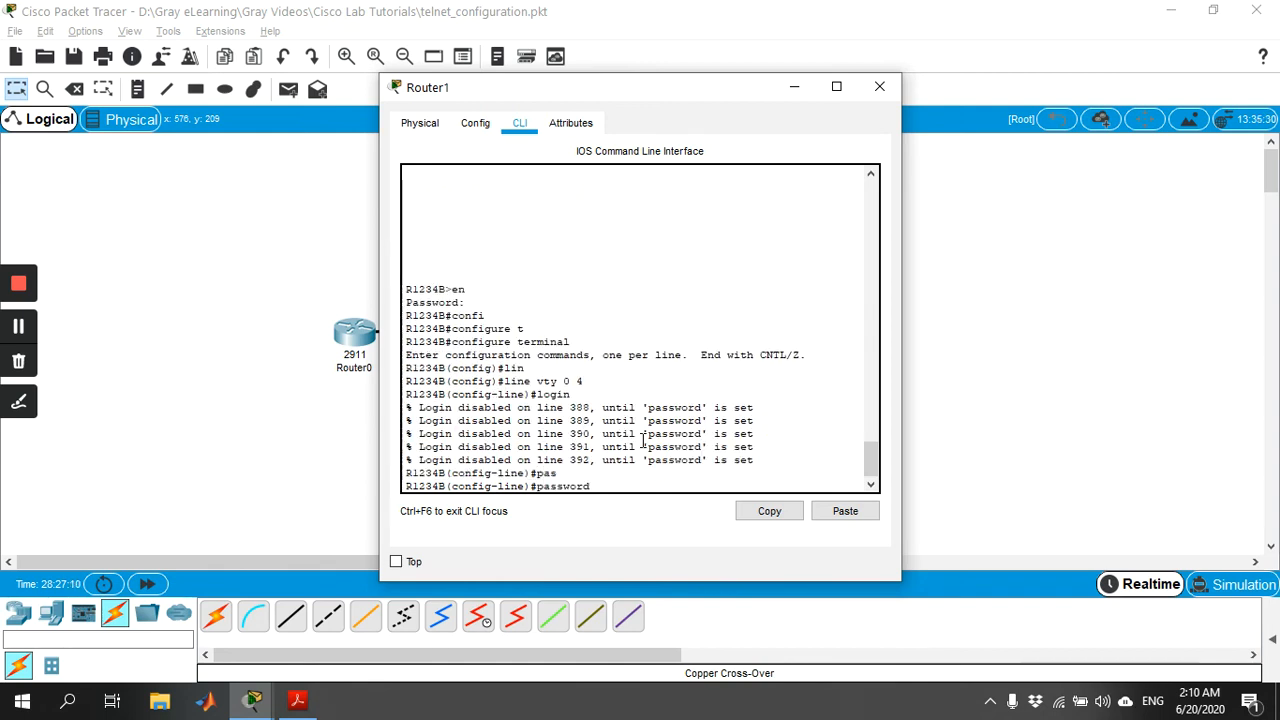
text(gray)
key(Return)
Exit line and global configuration modes on Router1 and close its window.
text(exi)
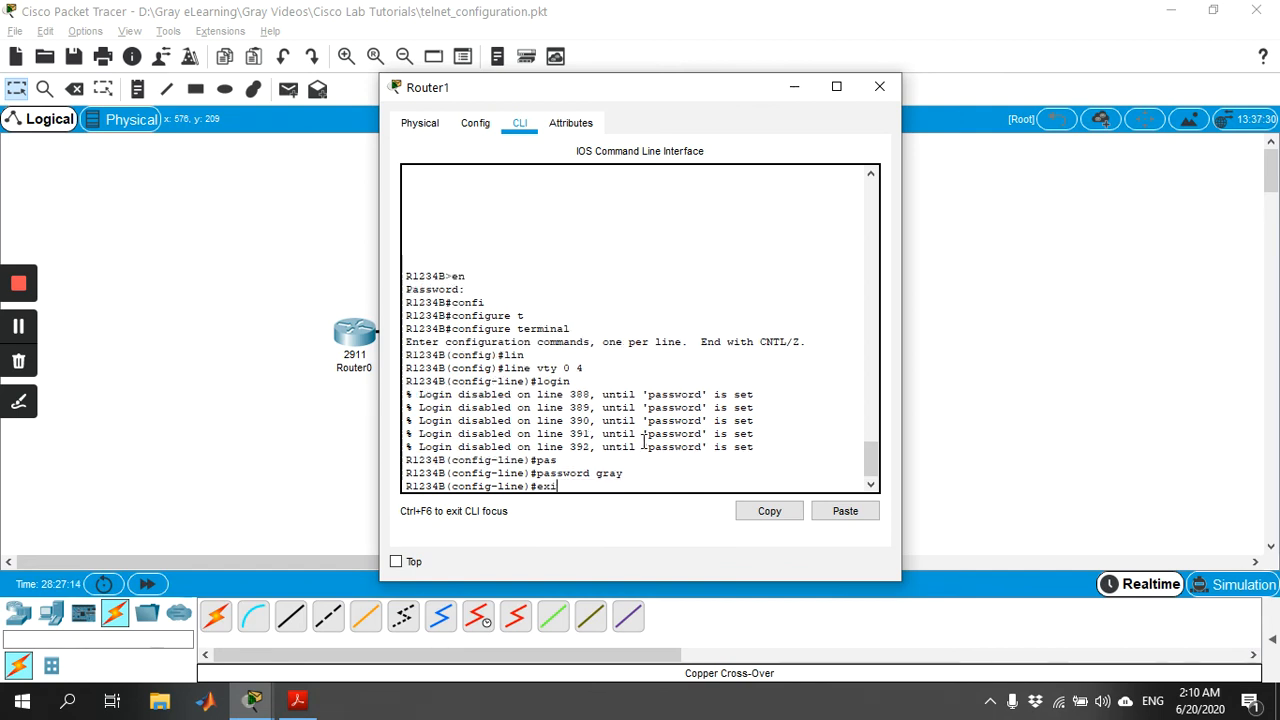
text(t)
key(Return)
text(exi)
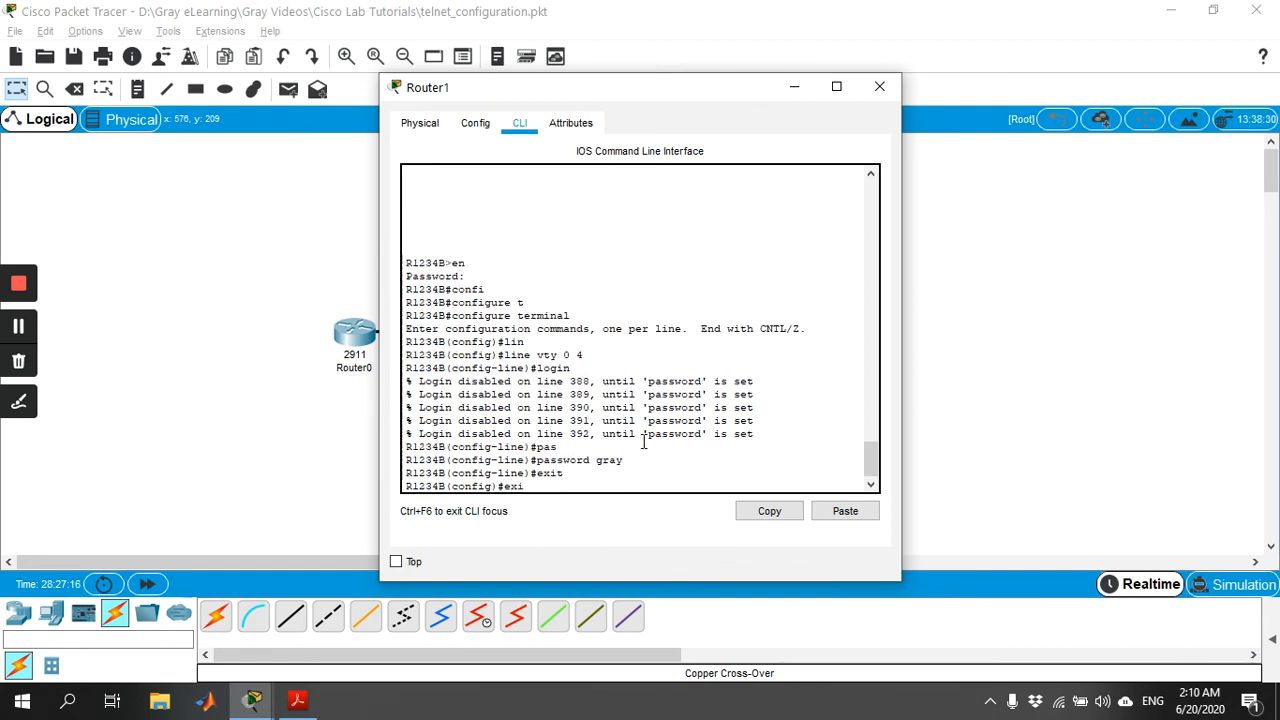
text(t)
key(Return)
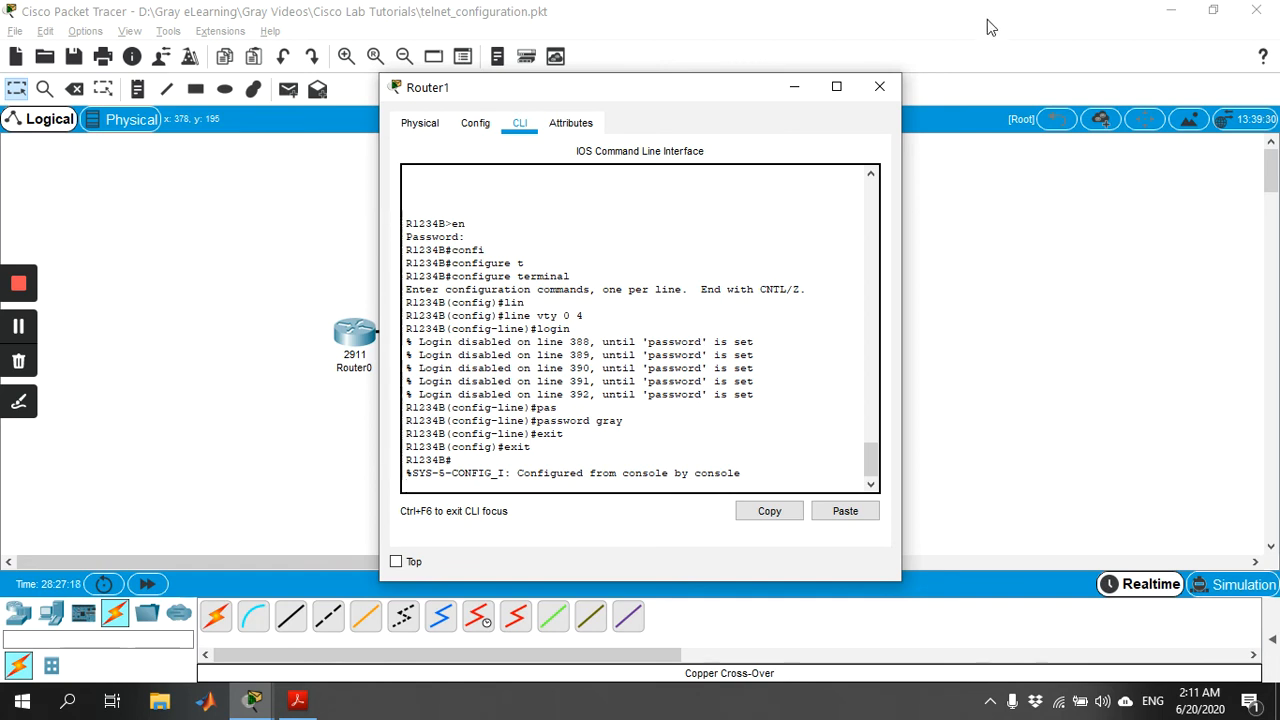
click(879, 87)
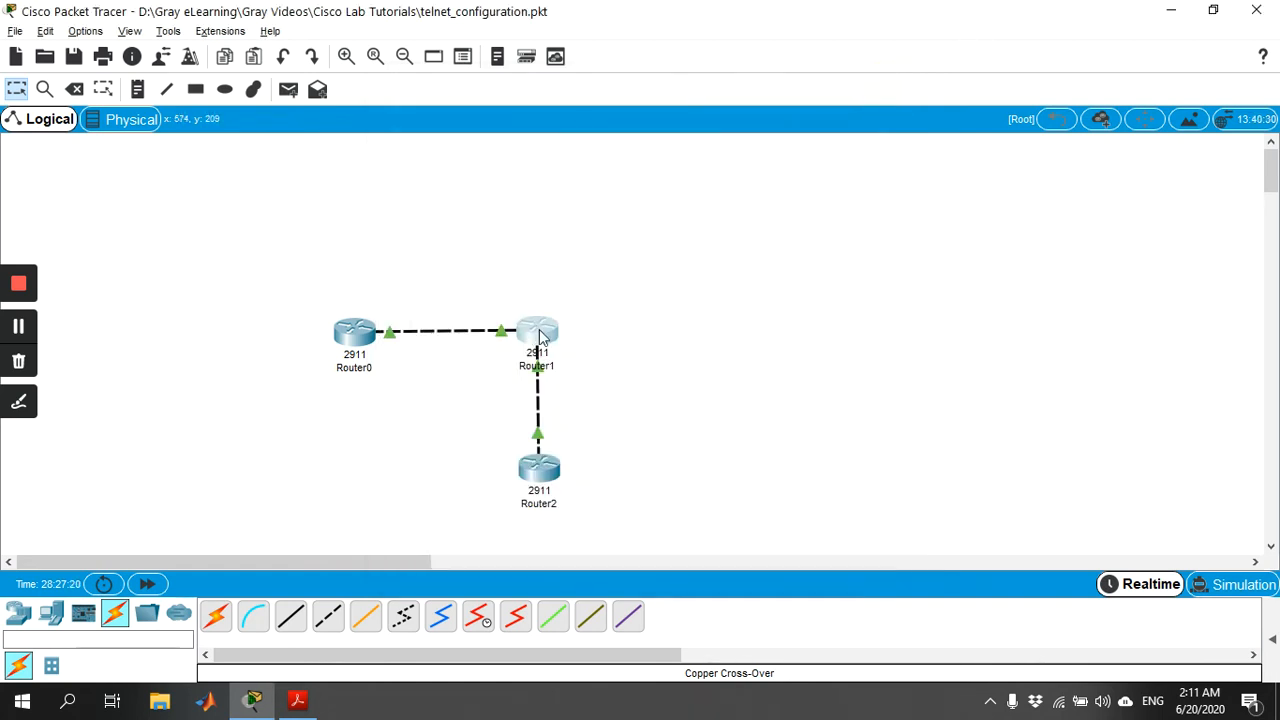
Open Router0's command line and telnet to Router1 at 192.168.100.20, logging in with the vty password.
click(361, 342)
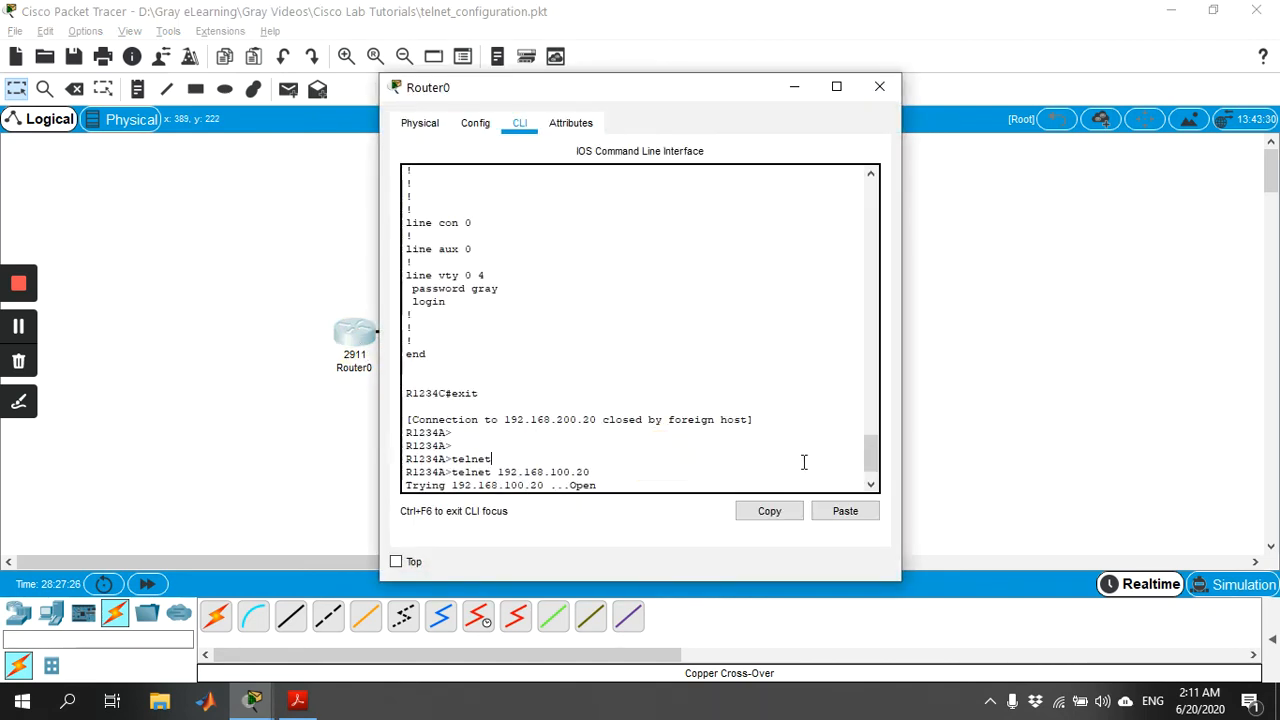
click(871, 483)
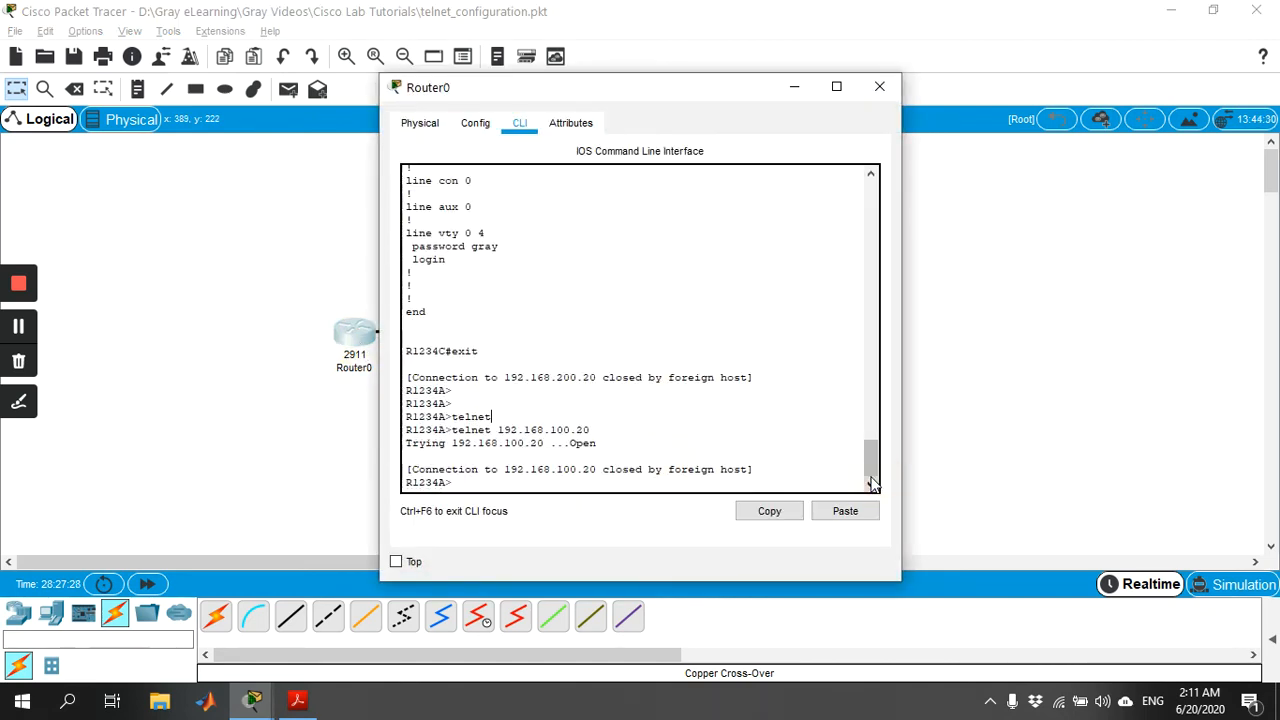
key(Up)
key(Return)
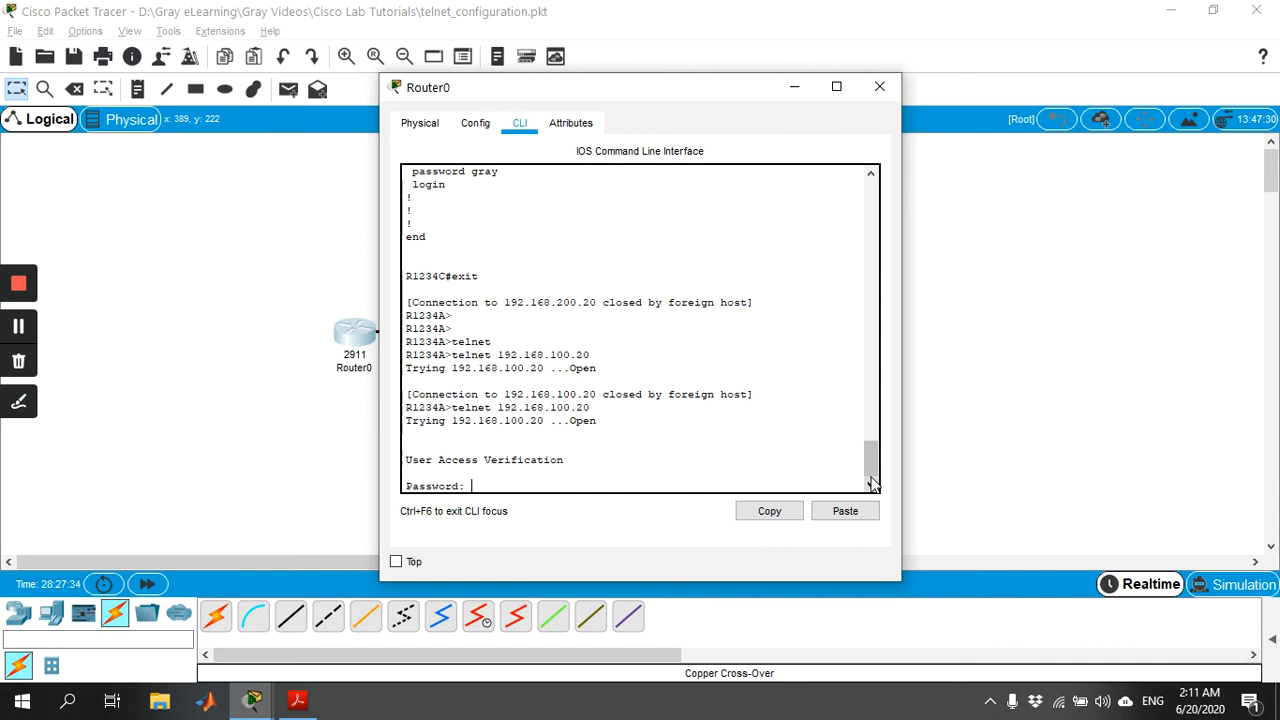
text(gray)
key(Return)
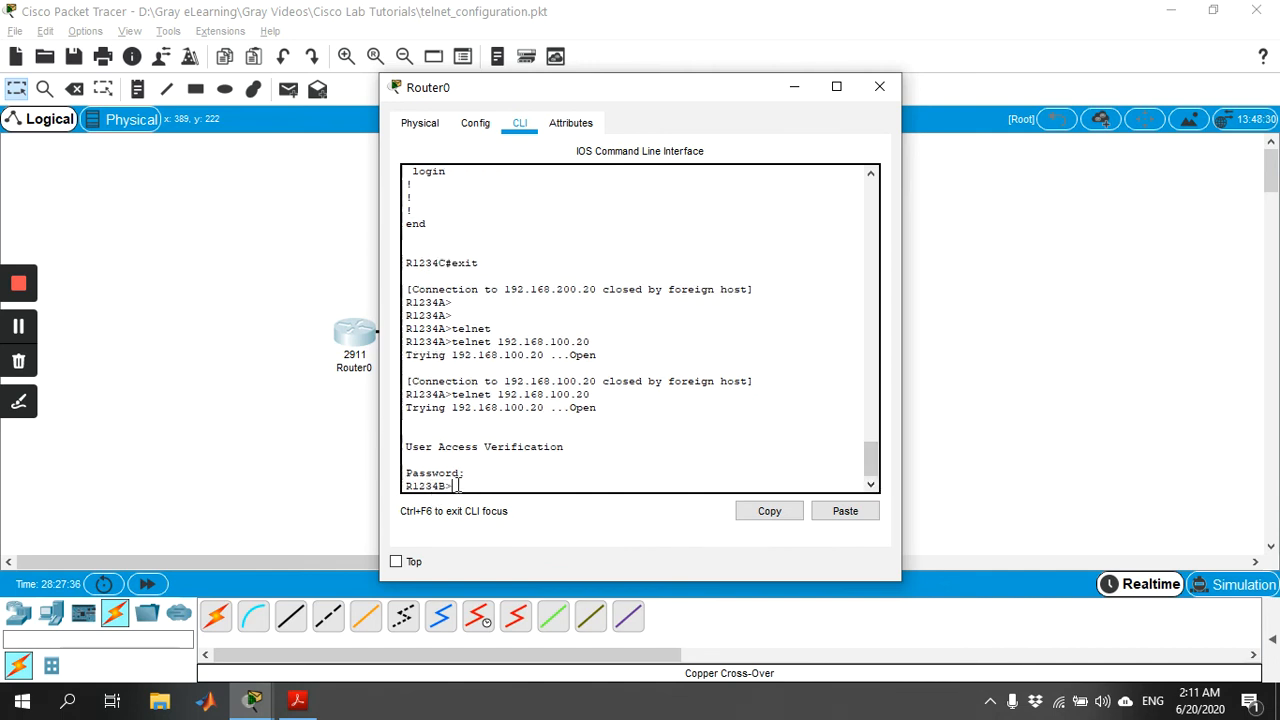
Enter privileged mode on Router1 through Router0's Telnet session, using en and the enable password.
text(en)
key(Return)
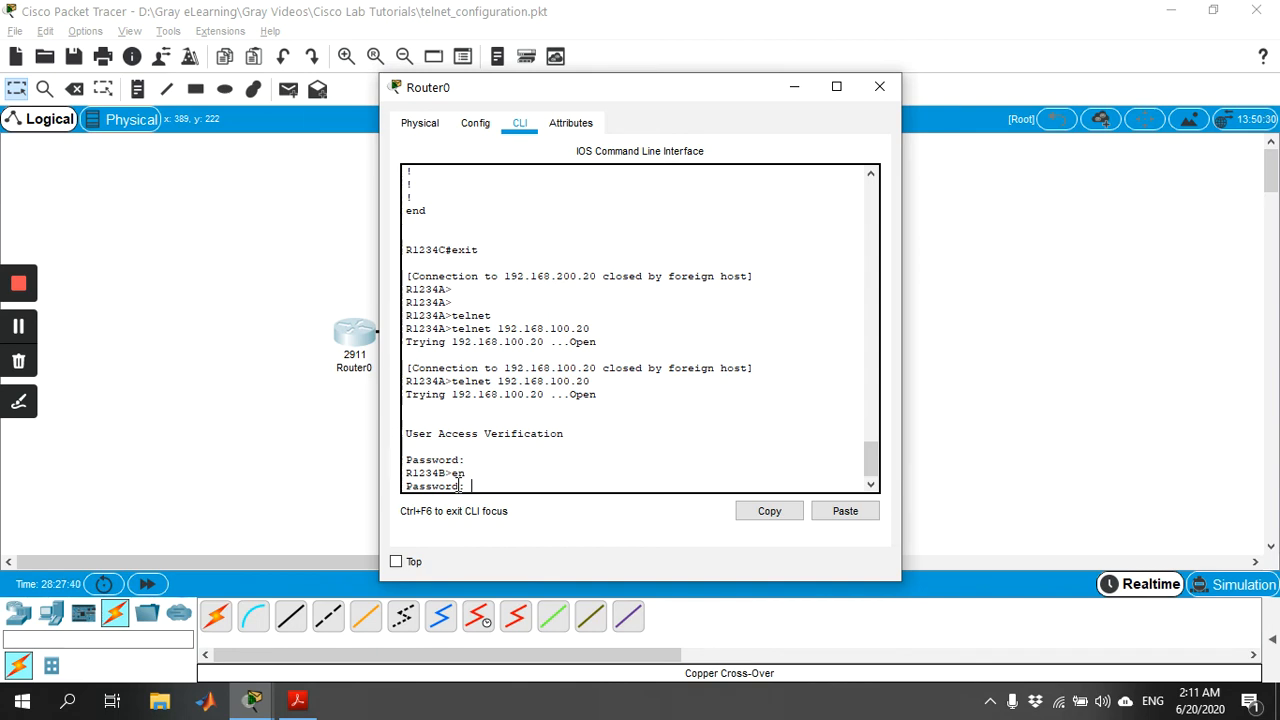
key(Return)
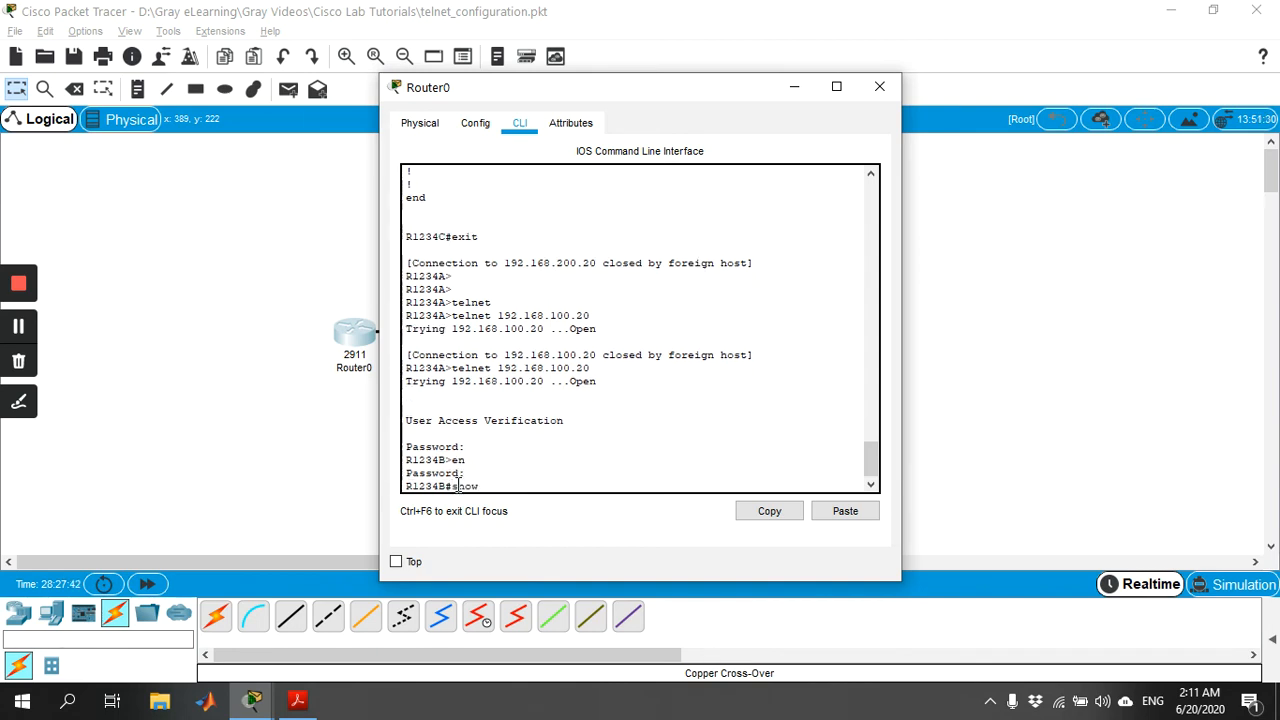
Display Router1's brief IP interface summary over Telnet from Router0 with show ip interface brief.
text(show ip in)
key(Tab)
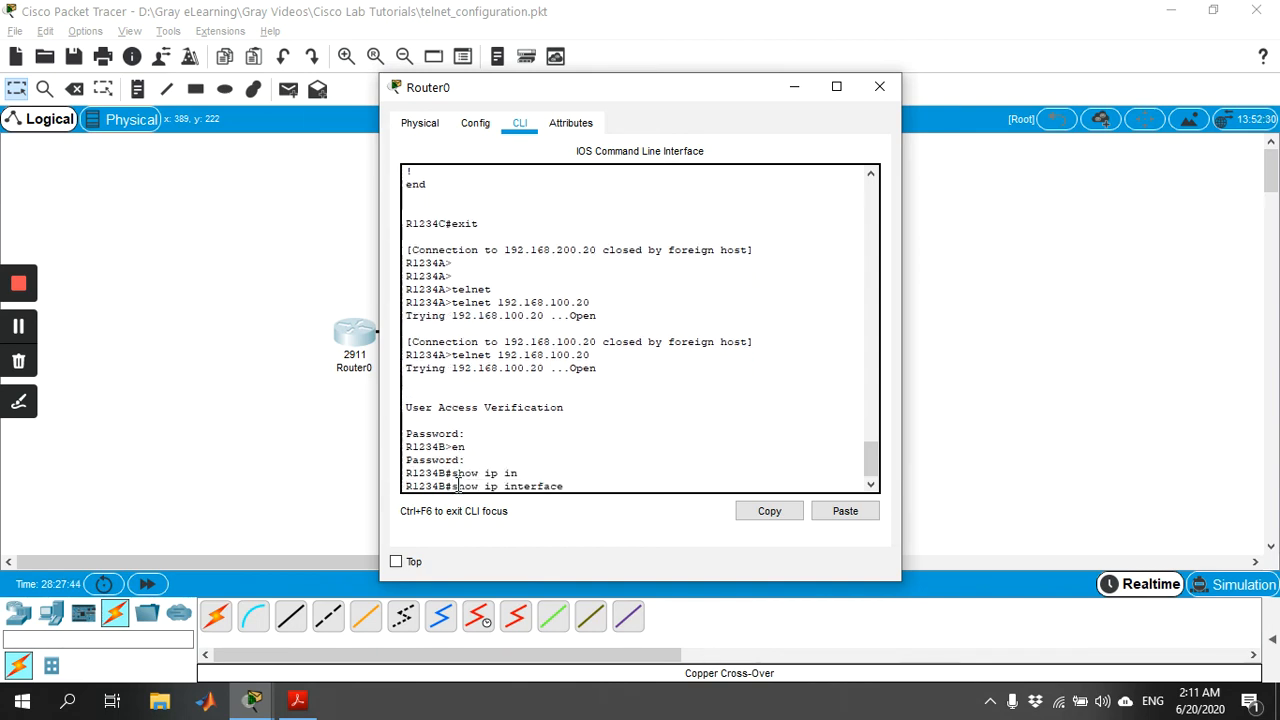
text(br)
key(Tab)
key(Return)
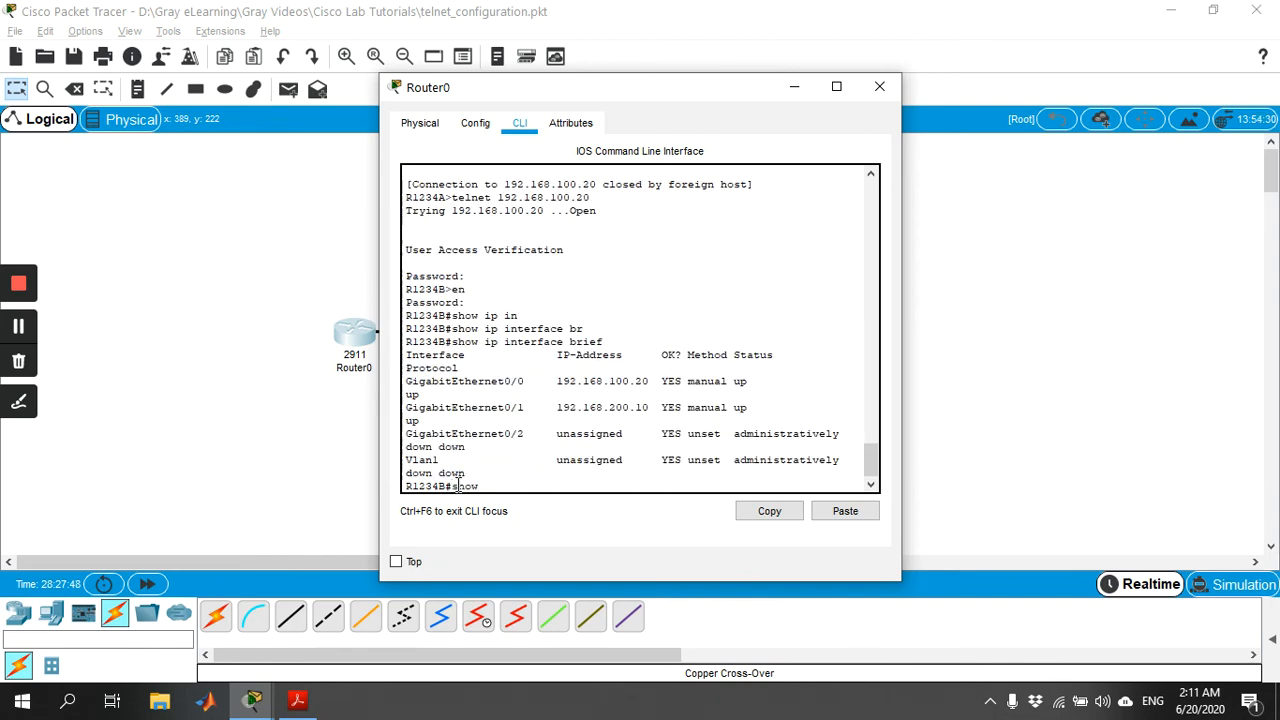
Display Router1's running configuration over Telnet from Router0 and page through to its end.
text(show run)
key(Tab)
key(Return)
key(space)
key(space)
key(space)
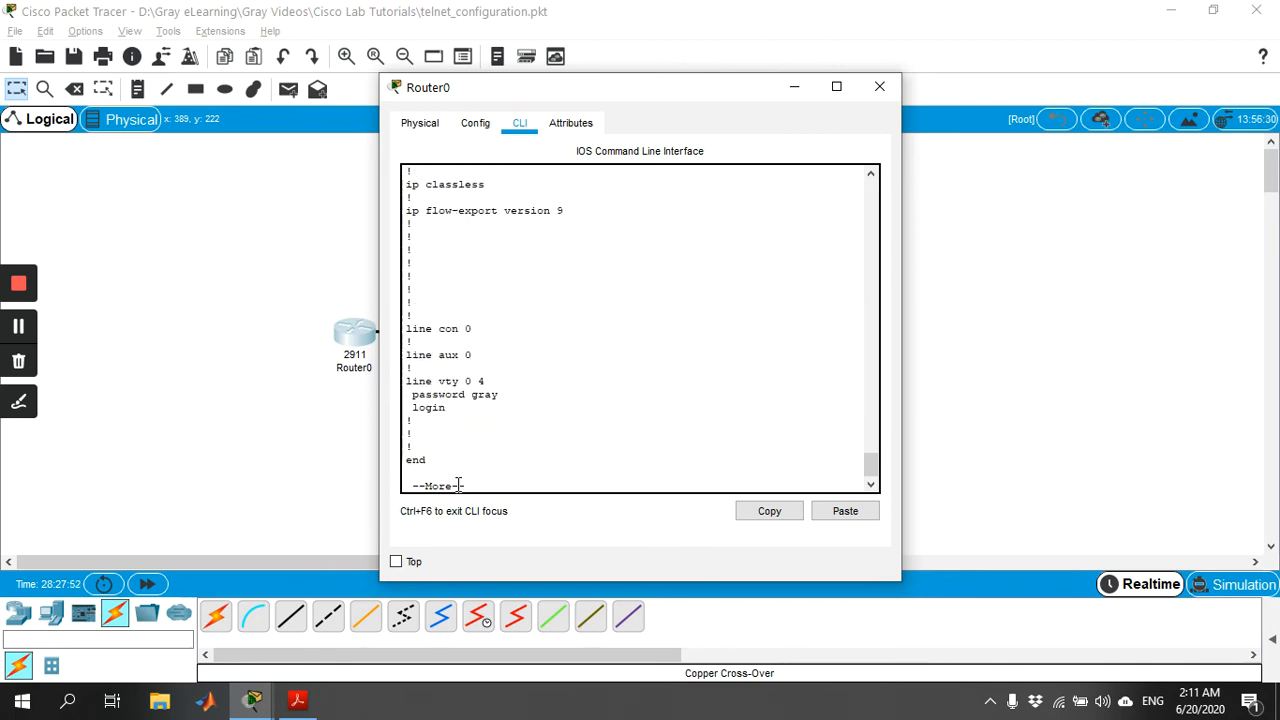
key(space)
Display Router1's routing table over Telnet from Router0 with show ip route, checking the available route keywords first.
text(show i)
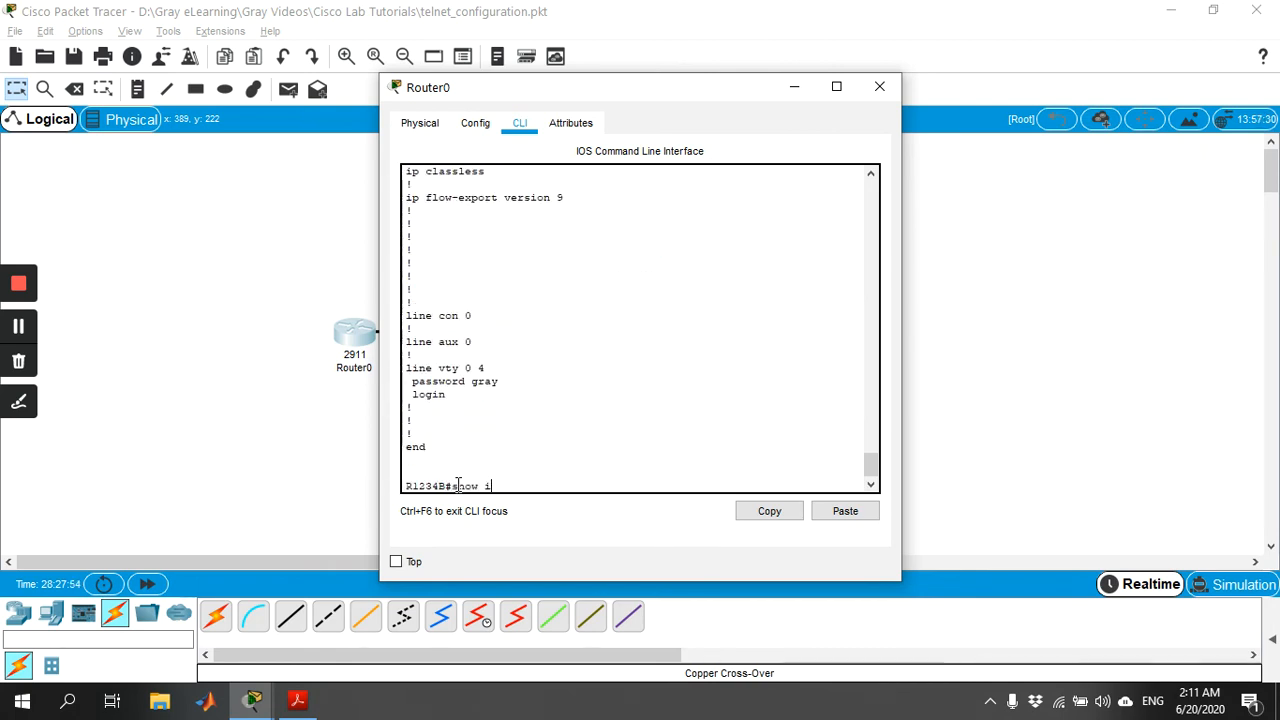
text(p rouy)
key(BackSpace)
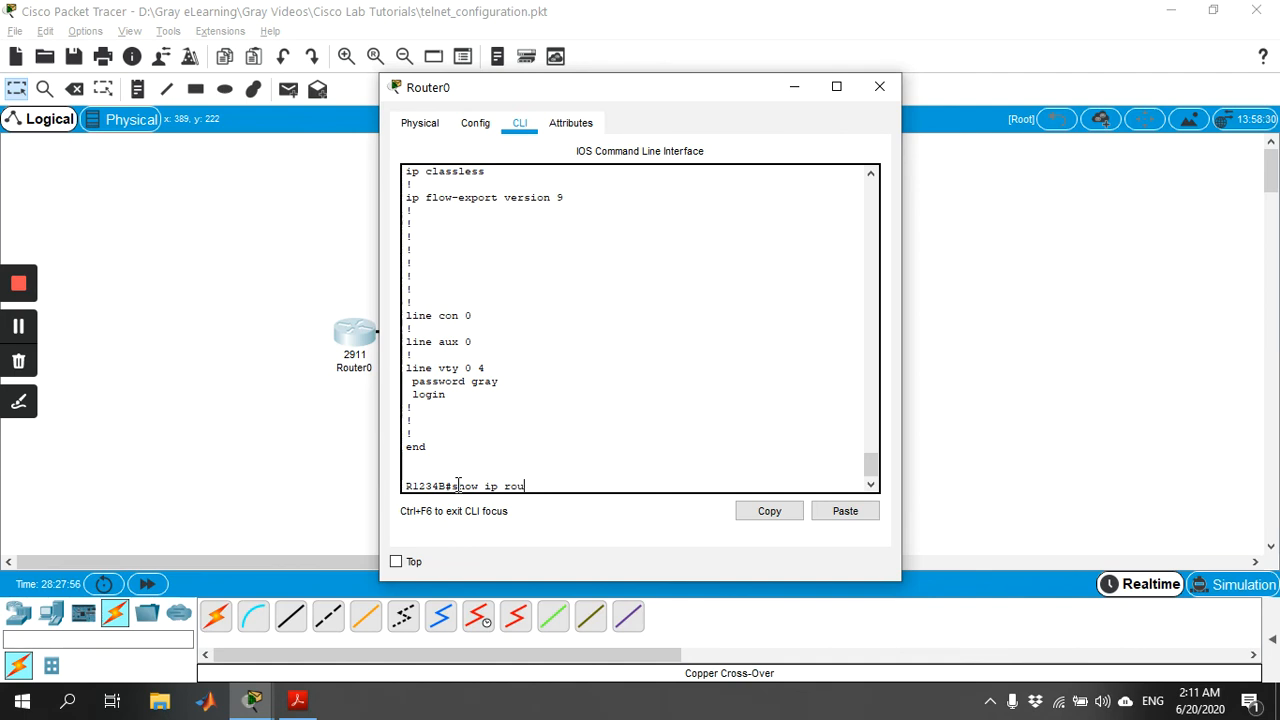
key(Tab)
text(p)
key(Tab)
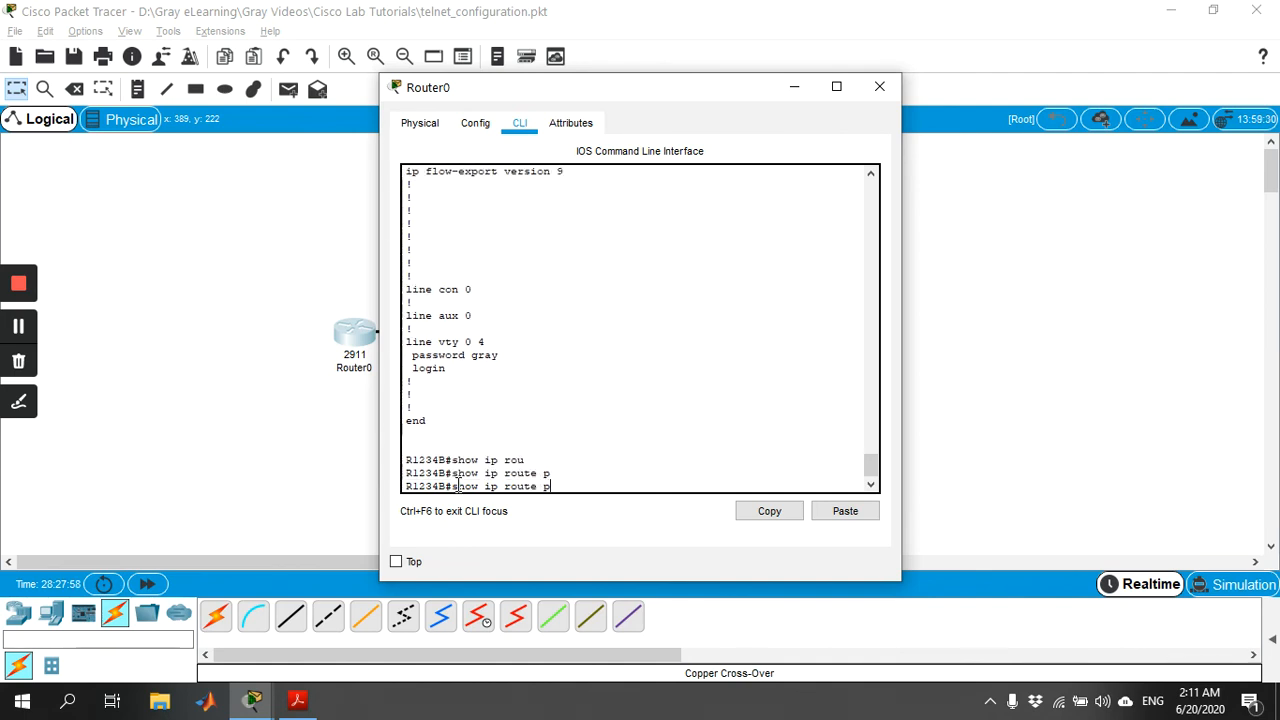
key(BackSpace)
text(?)
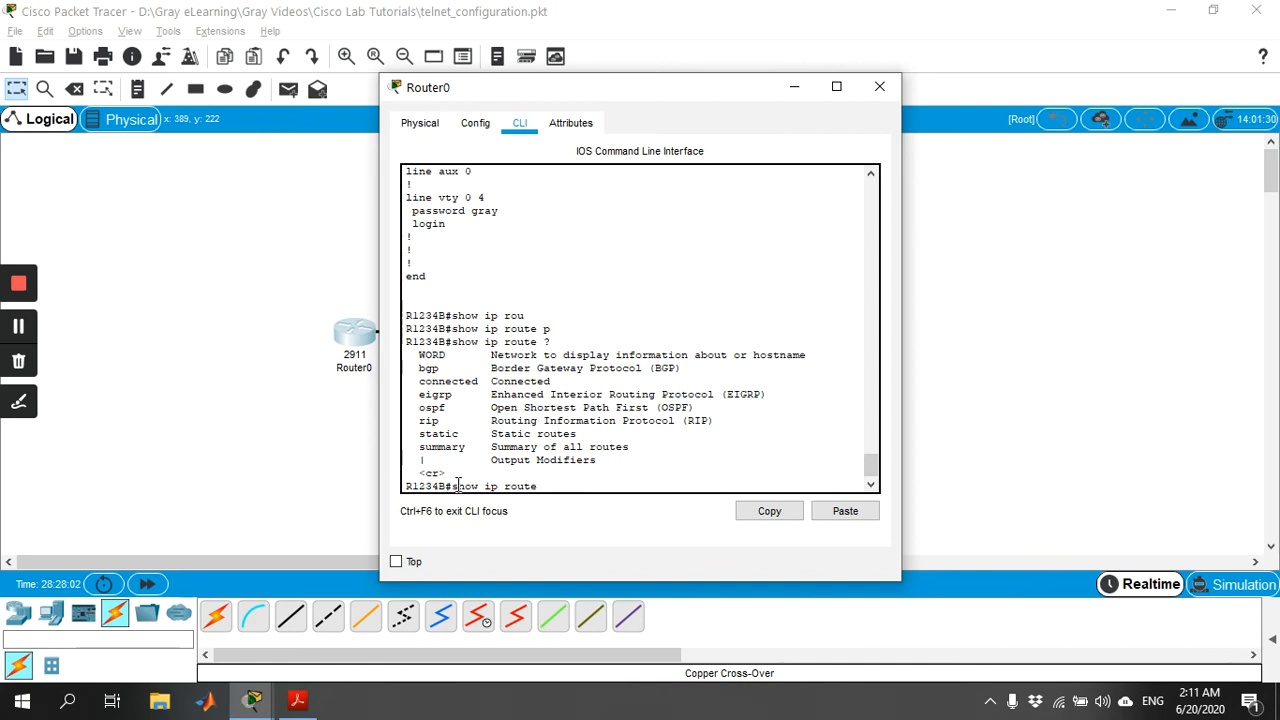
key(Return)
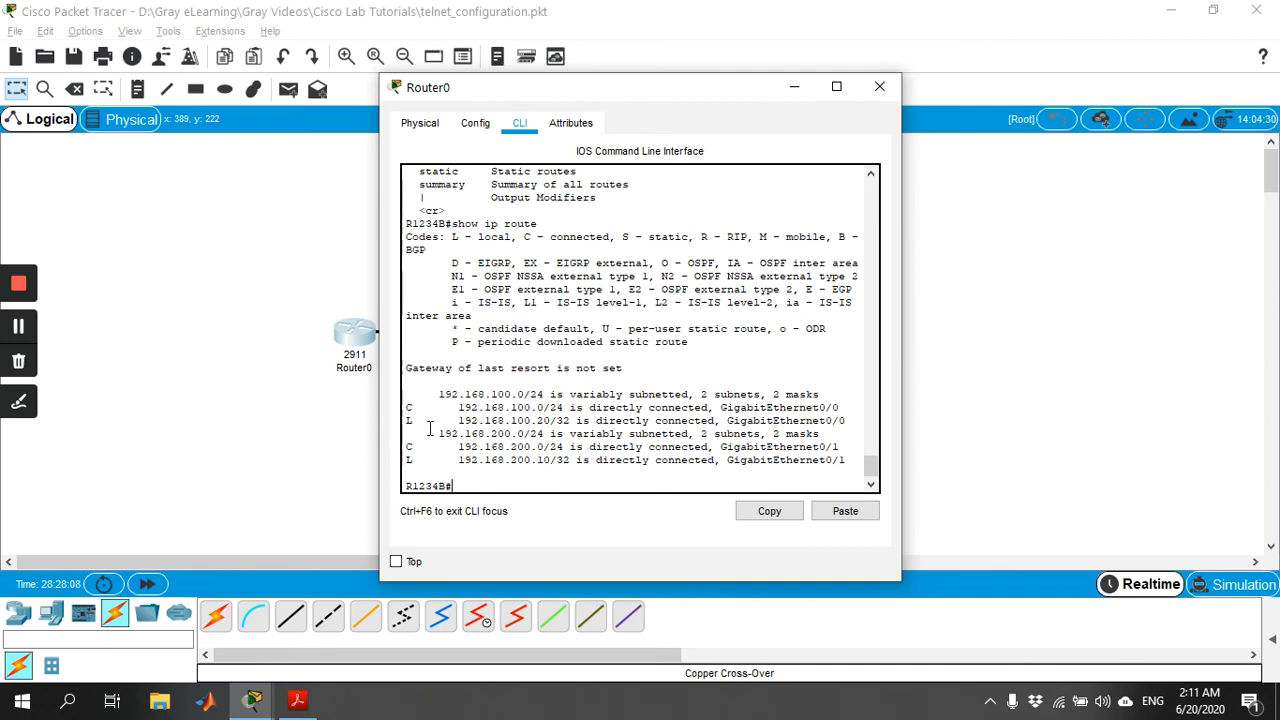
Reopen Router0's command line and exit the Telnet session to Router1.
click(878, 90)
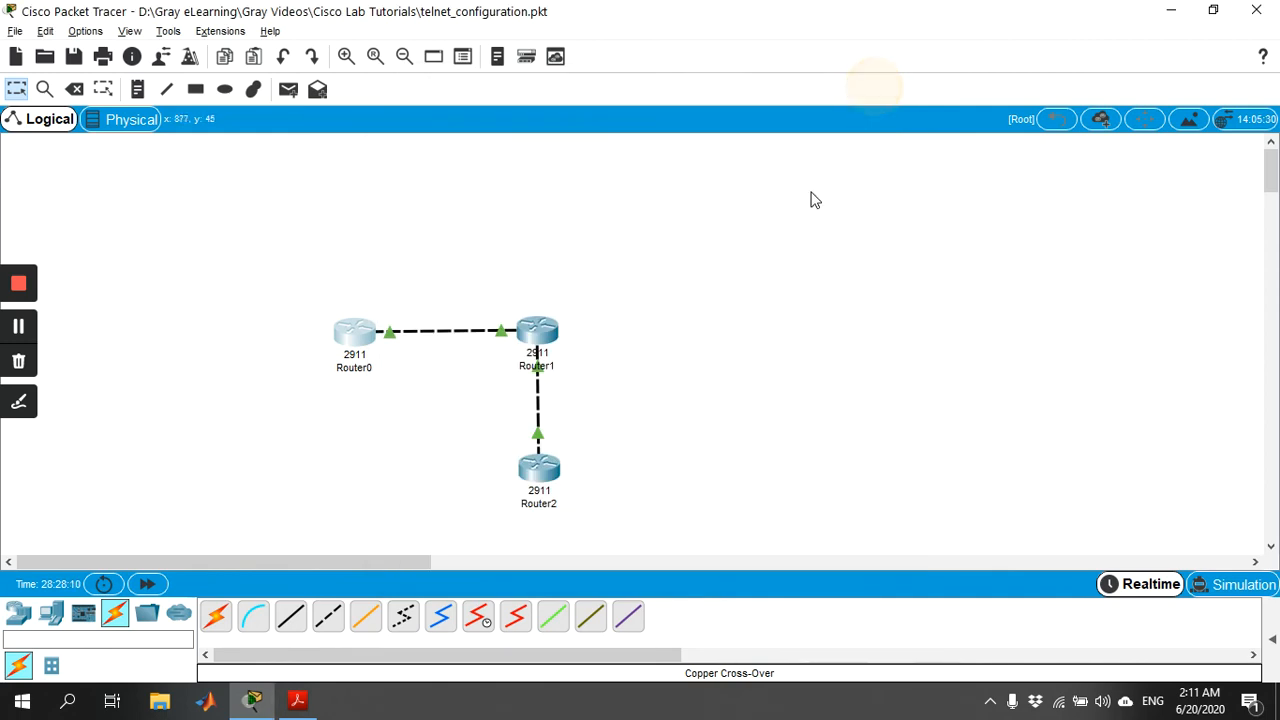
click(351, 337)
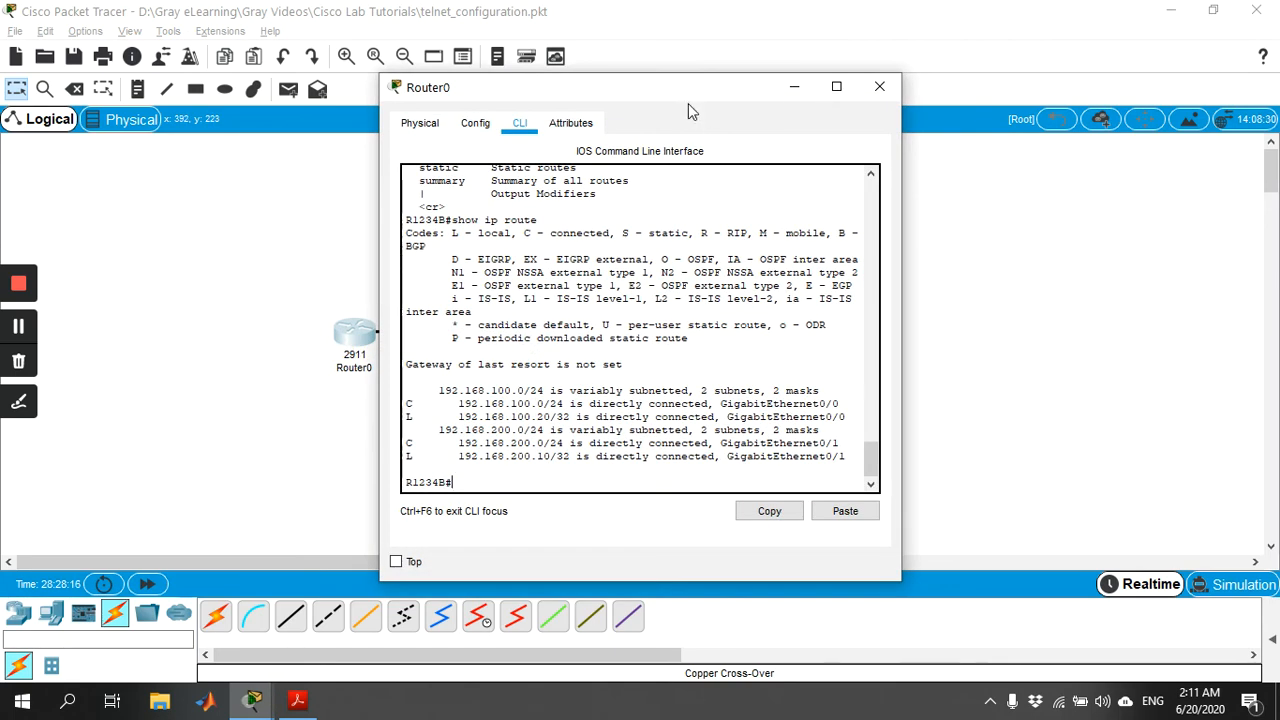
drag(688, 103, 938, 88)
text(exit)
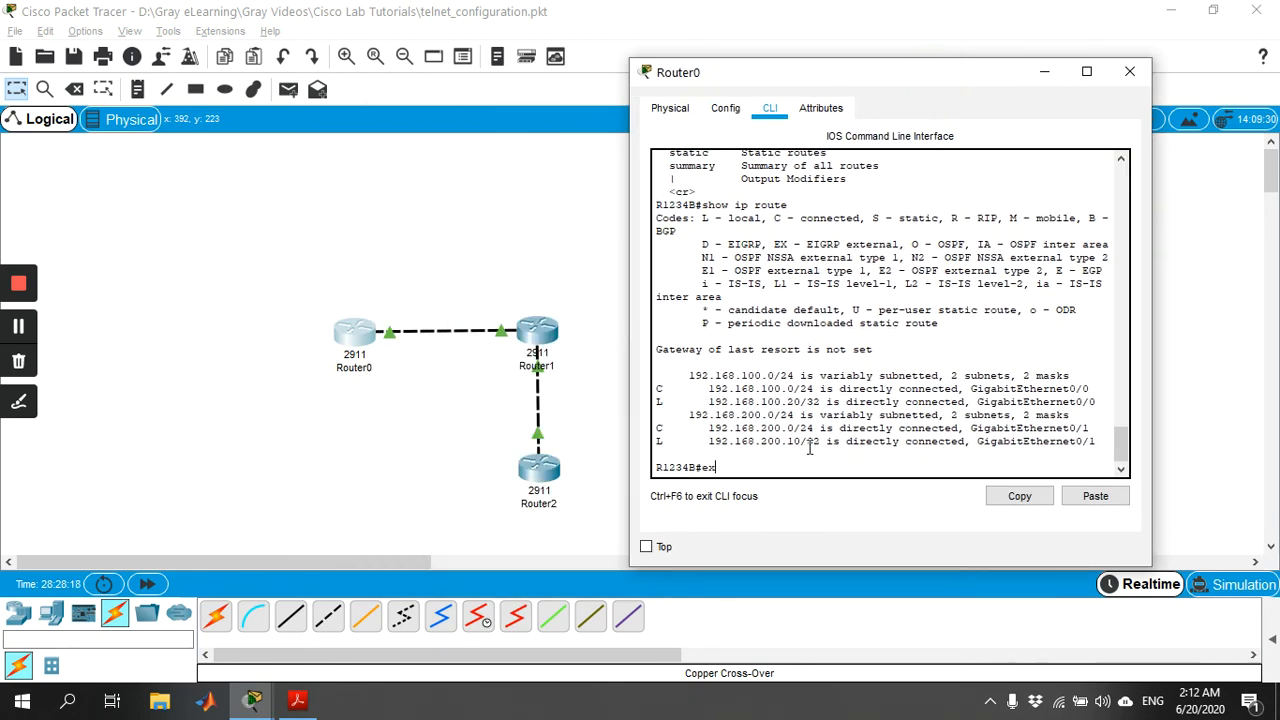
key(Return)
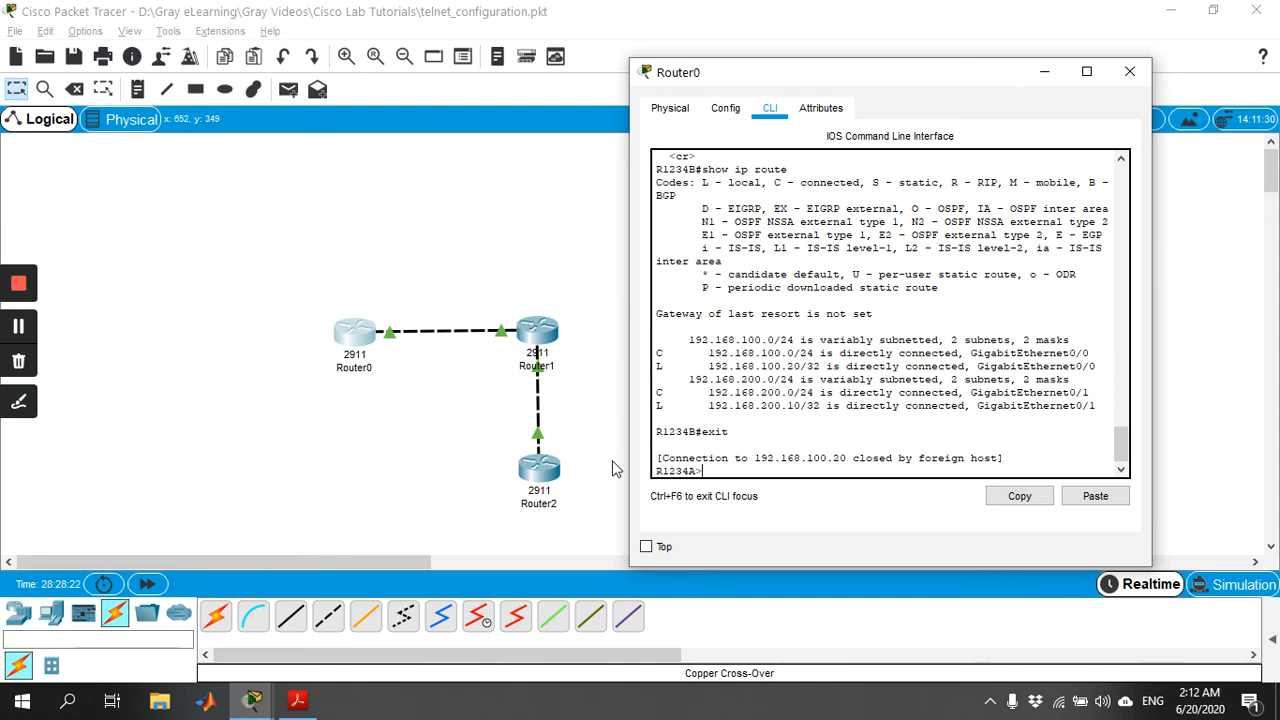
text(ec)
key(Return)
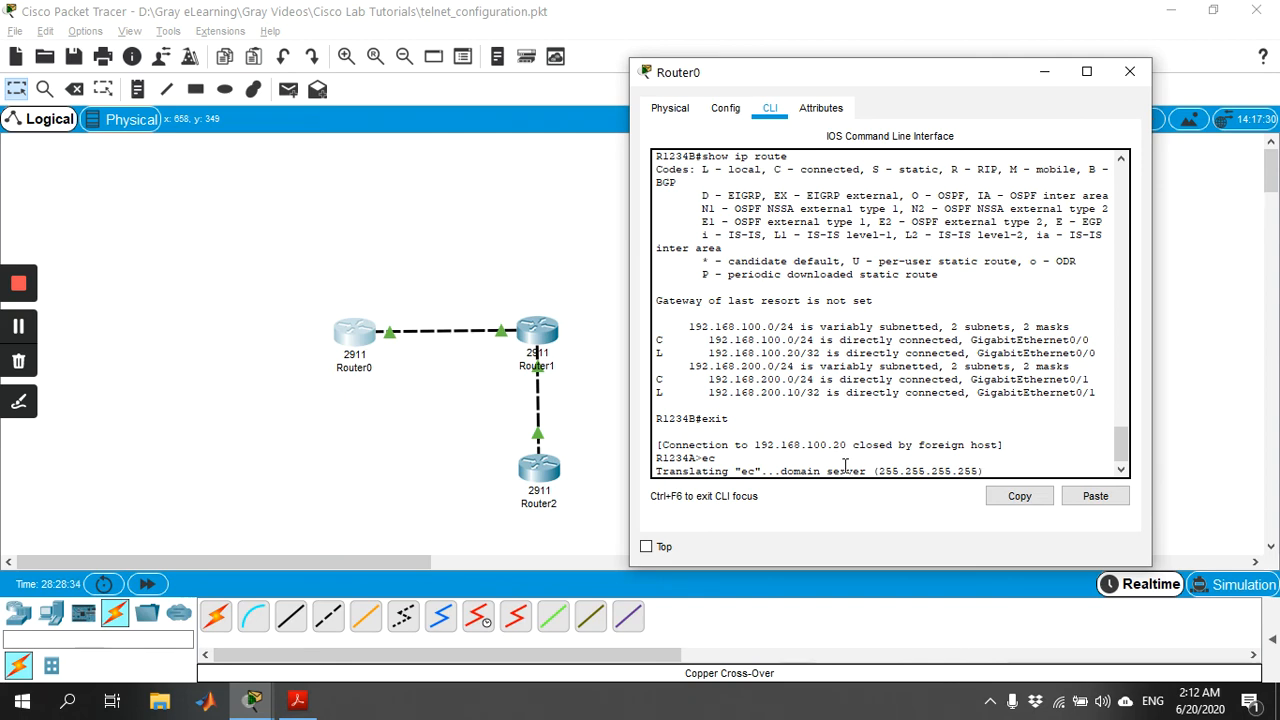
Open Router1's command line, try to telnet to Router0 at 192.168.100.10, and close Router1's window.
drag(755, 75, 884, 54)
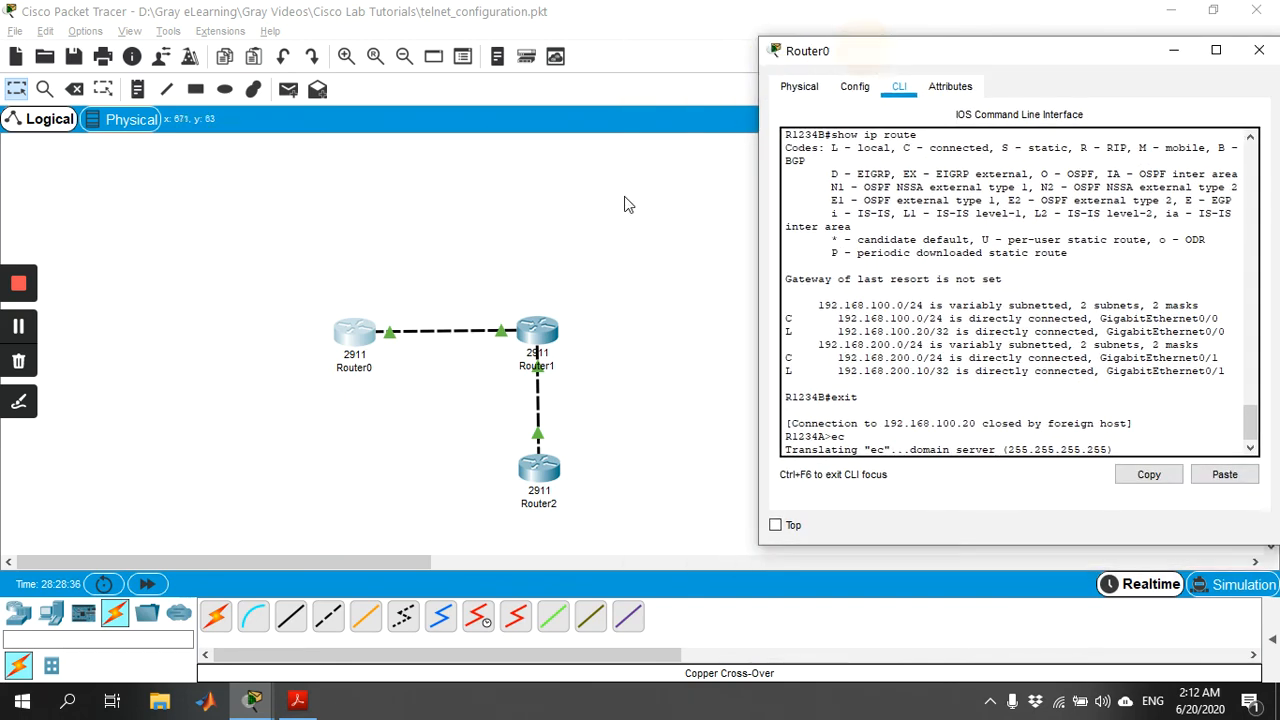
click(536, 330)
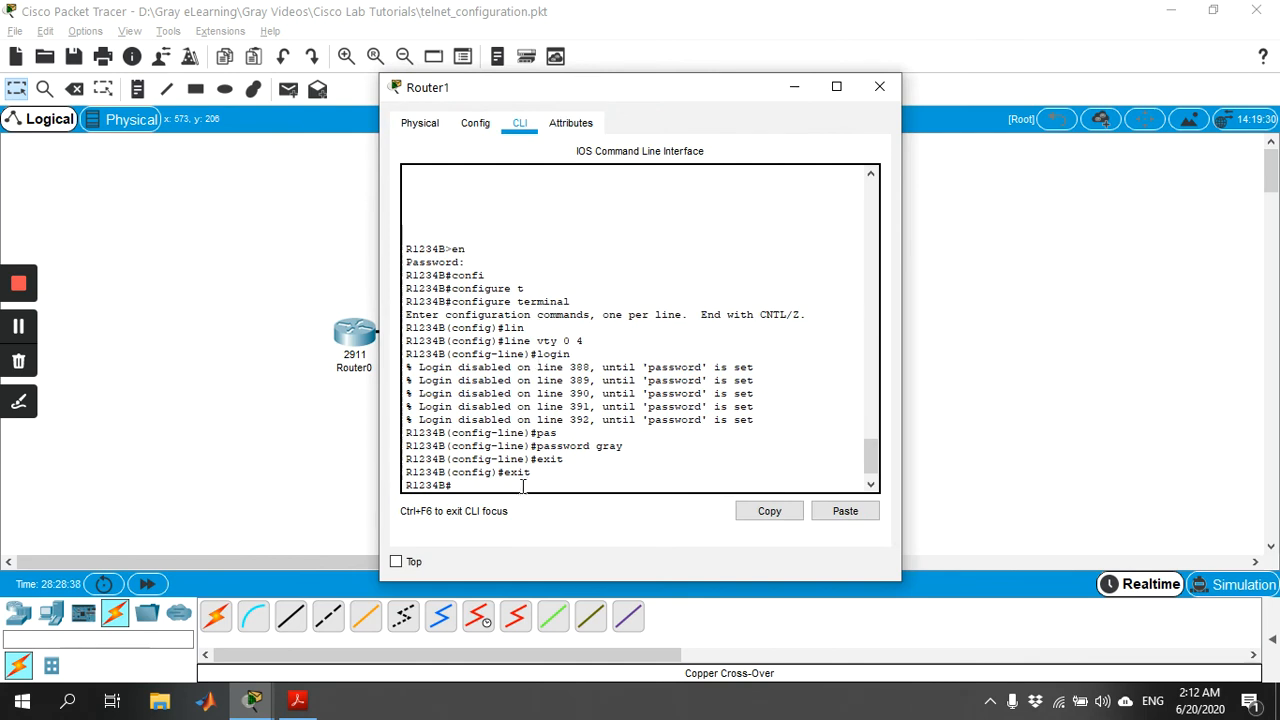
drag(612, 88, 800, 77)
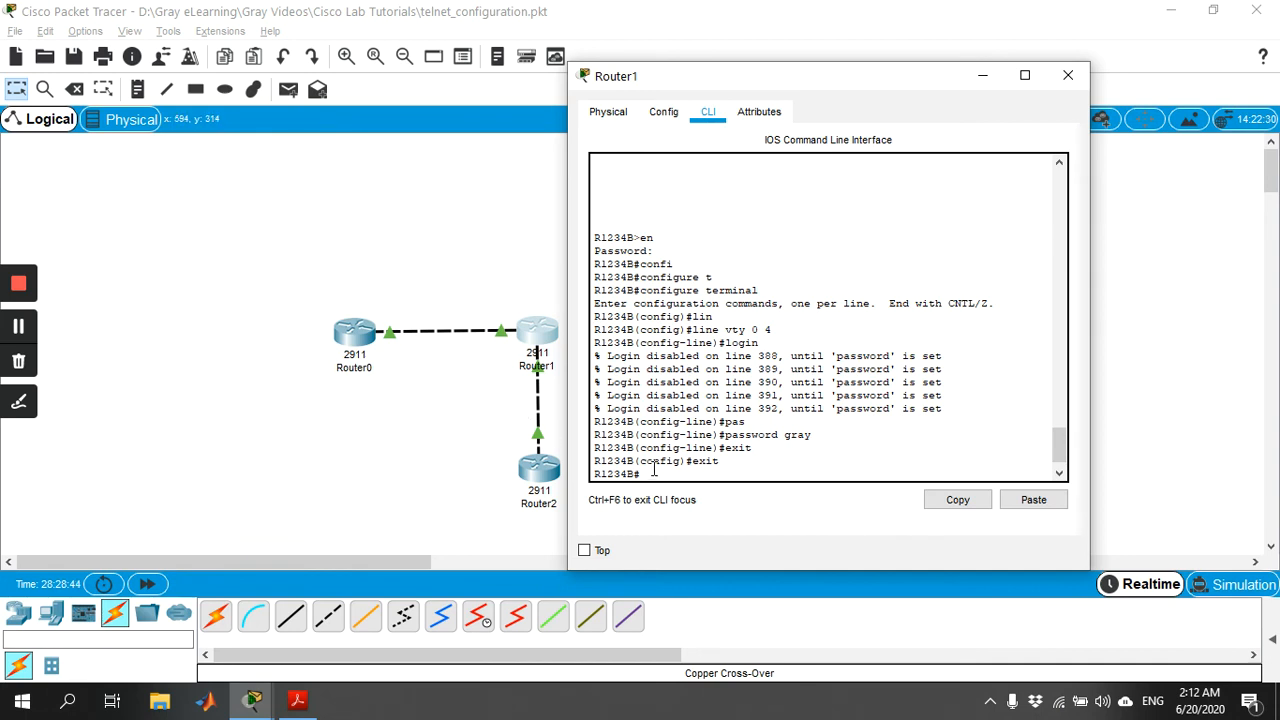
text(te)
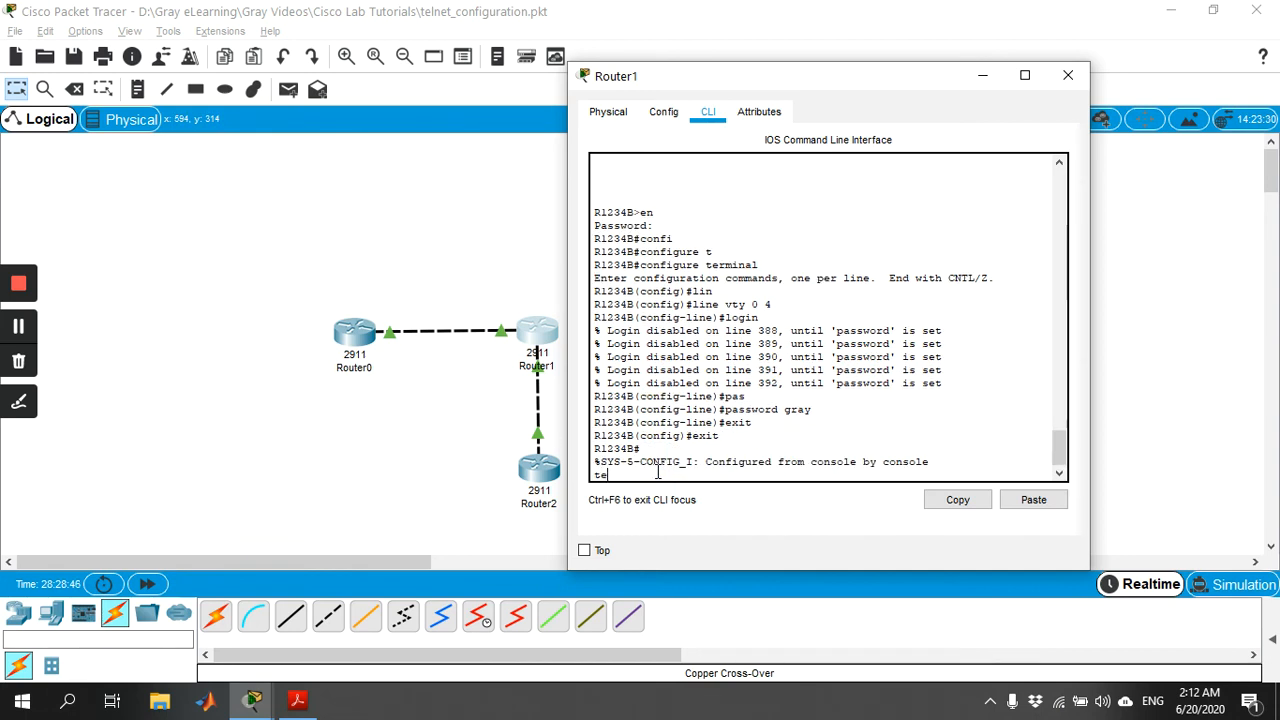
text(lnet 192.168.100.10)
key(Return)
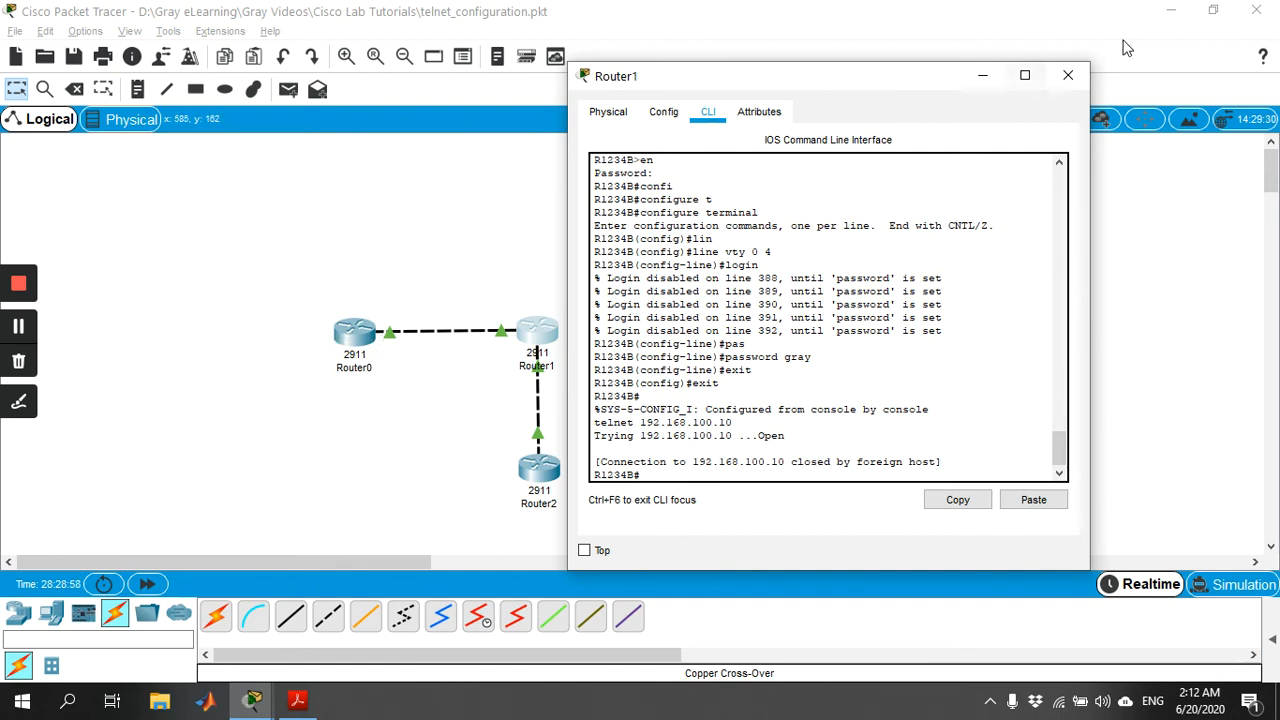
click(1068, 75)
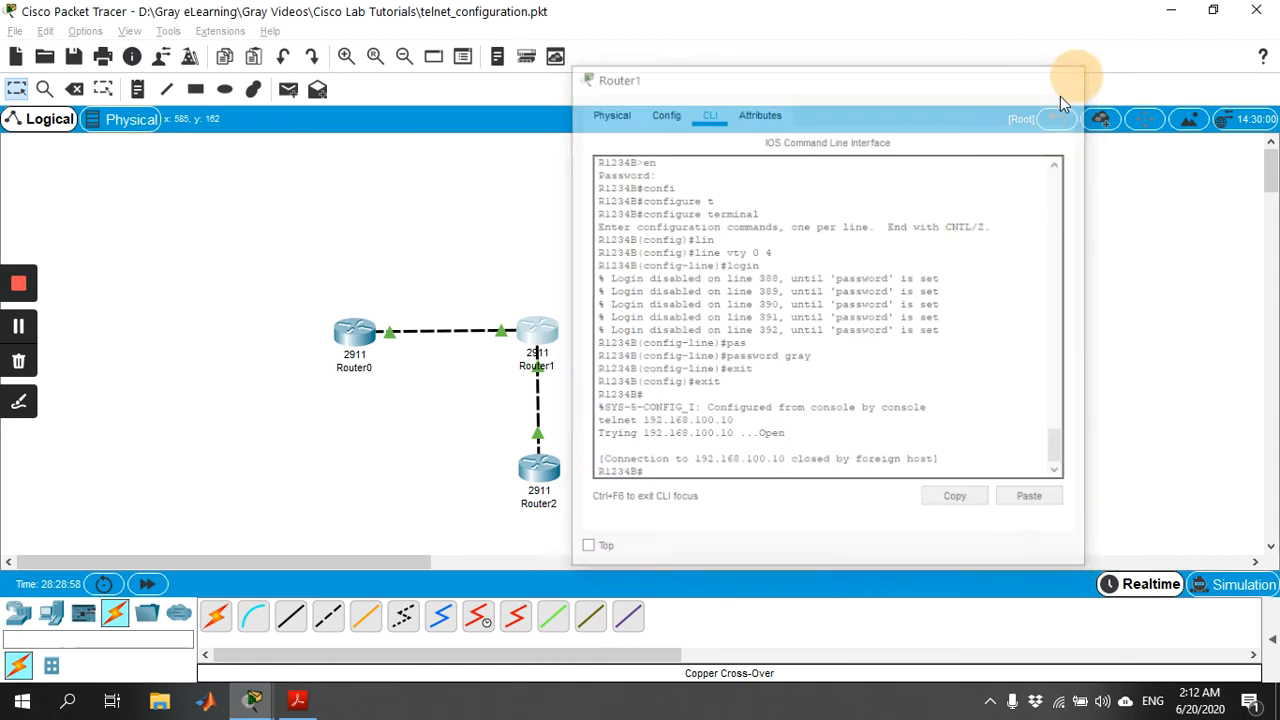
Open Router2's command line and page through the rest of its running configuration to return to the prompt.
click(350, 338)
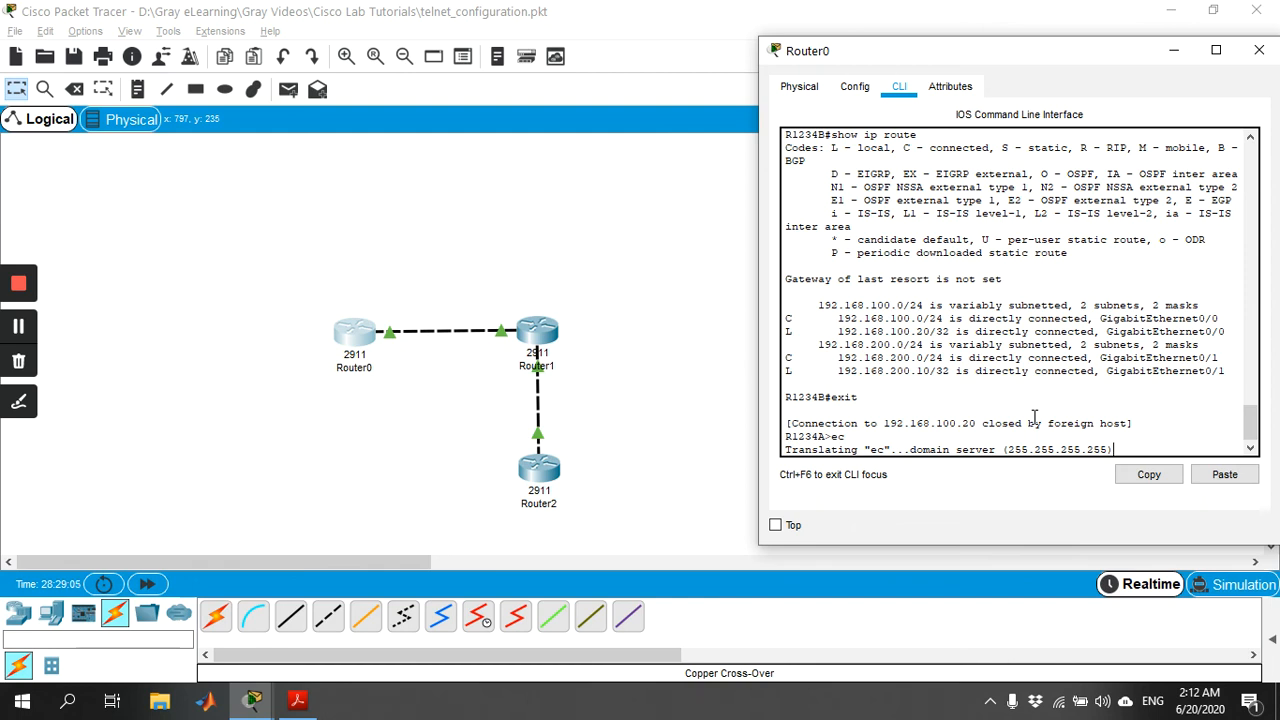
click(540, 472)
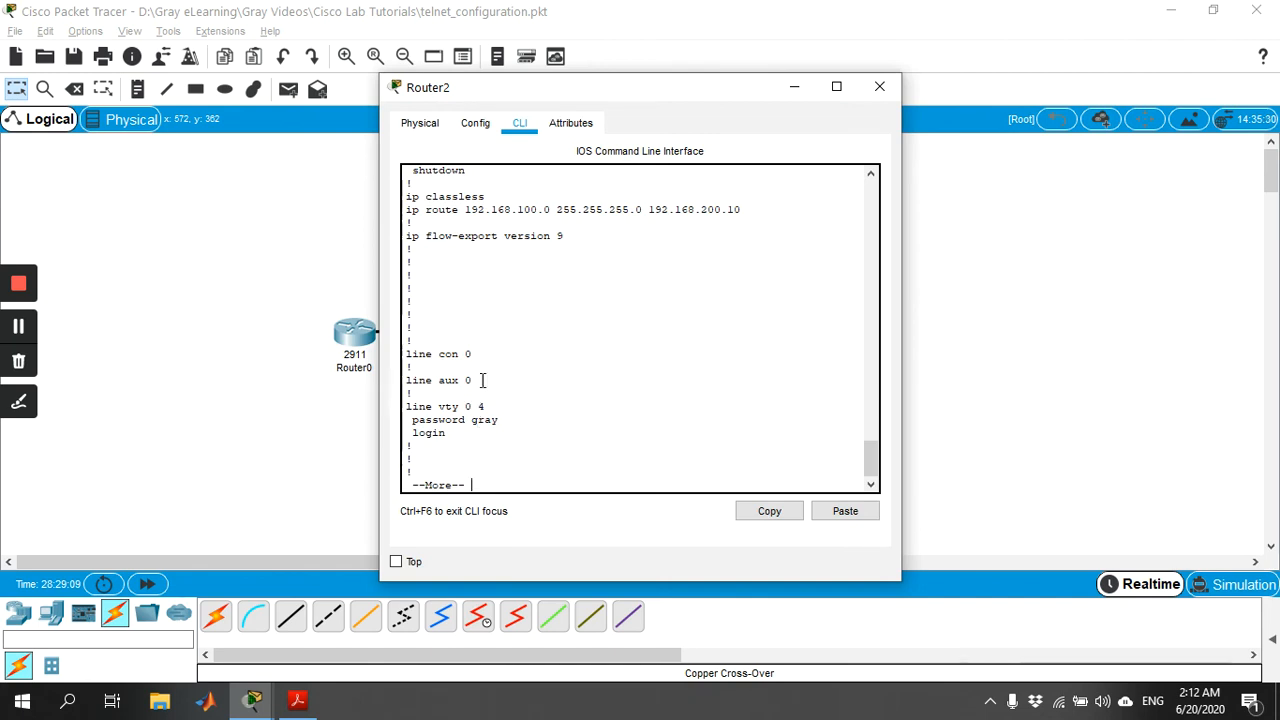
key(Return)
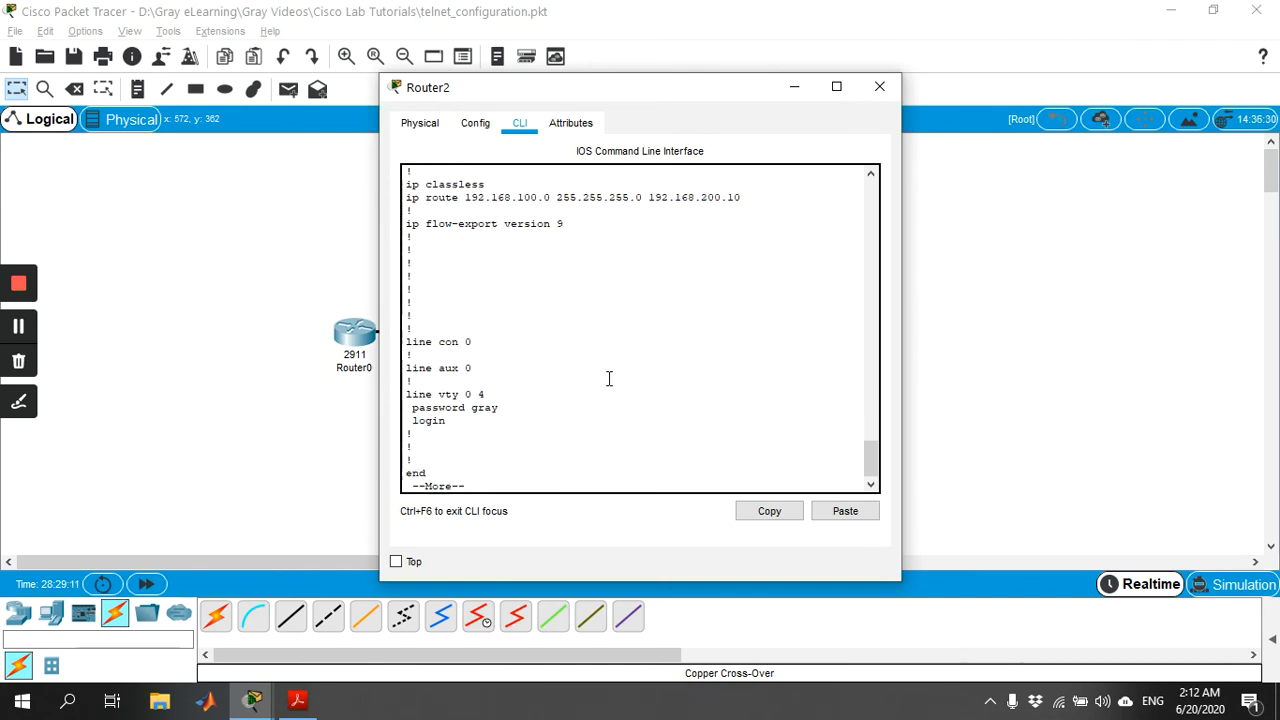
key(Return)
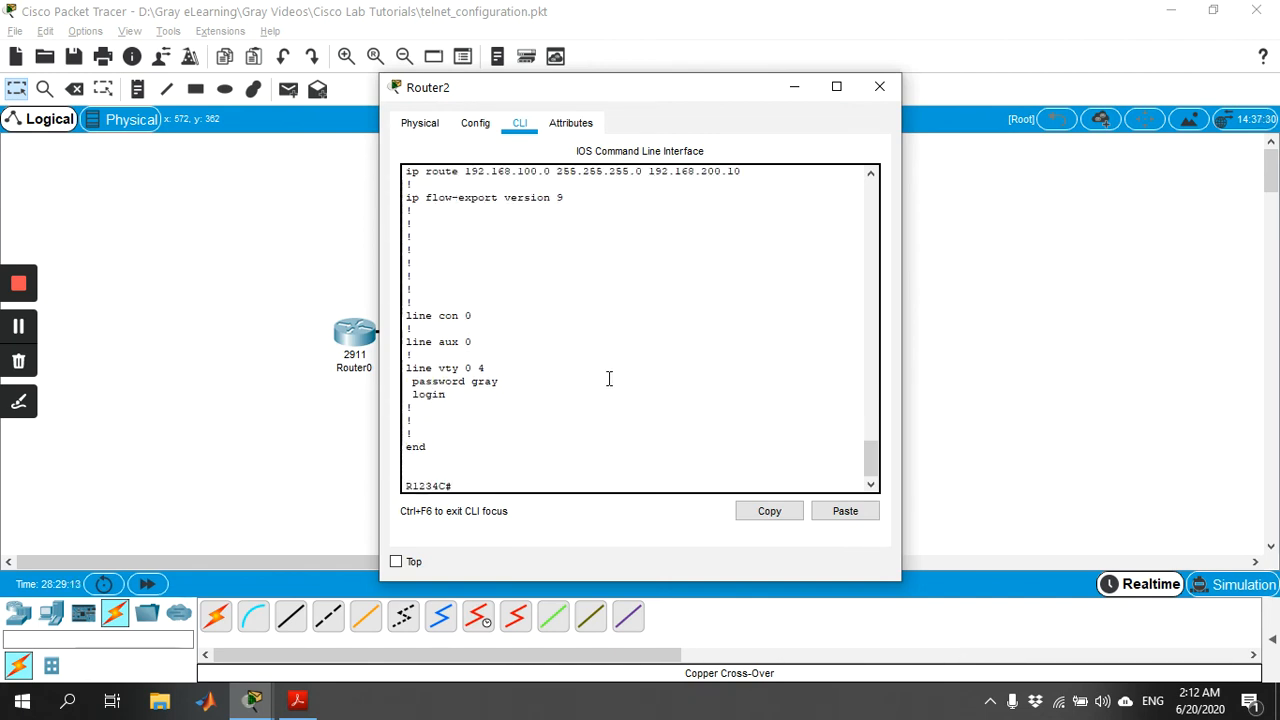
Test Telnet from Router2 to Router1 at 192.168.200.10 by logging in with the vty password, and exit the session.
text(tel)
key(Tab)
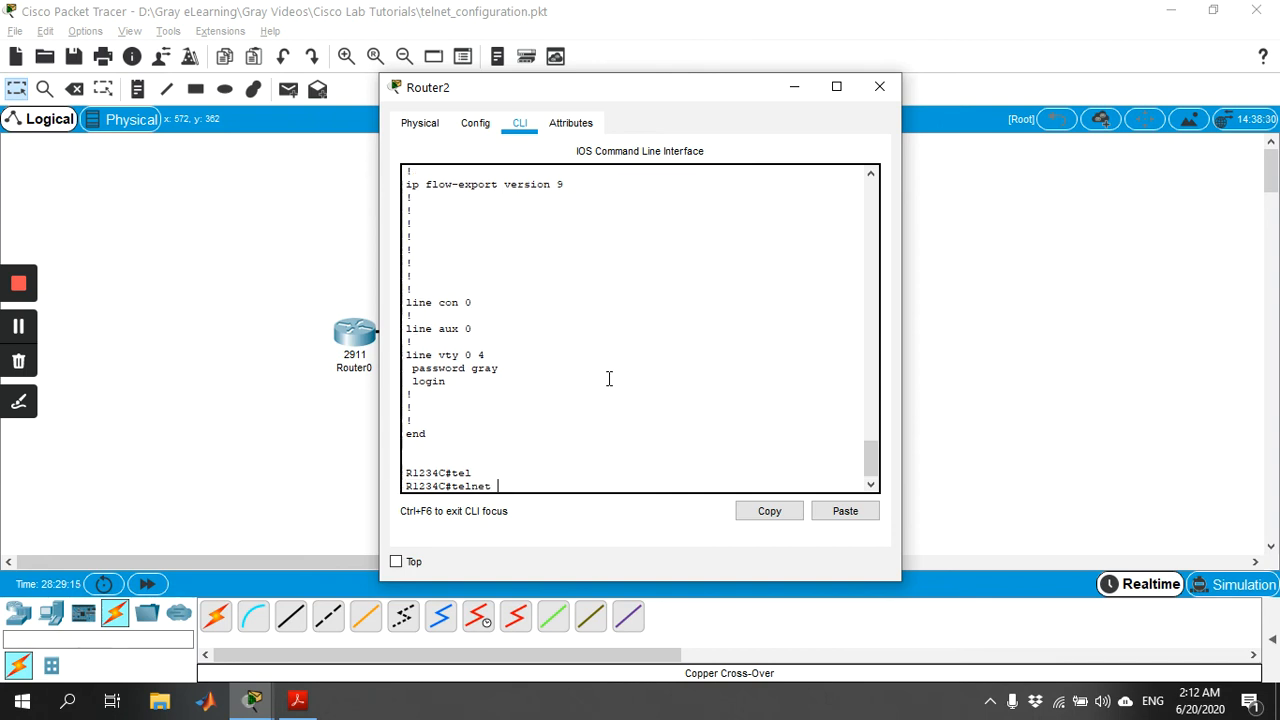
text(192.168.200.10)
drag(688, 87, 909, 86)
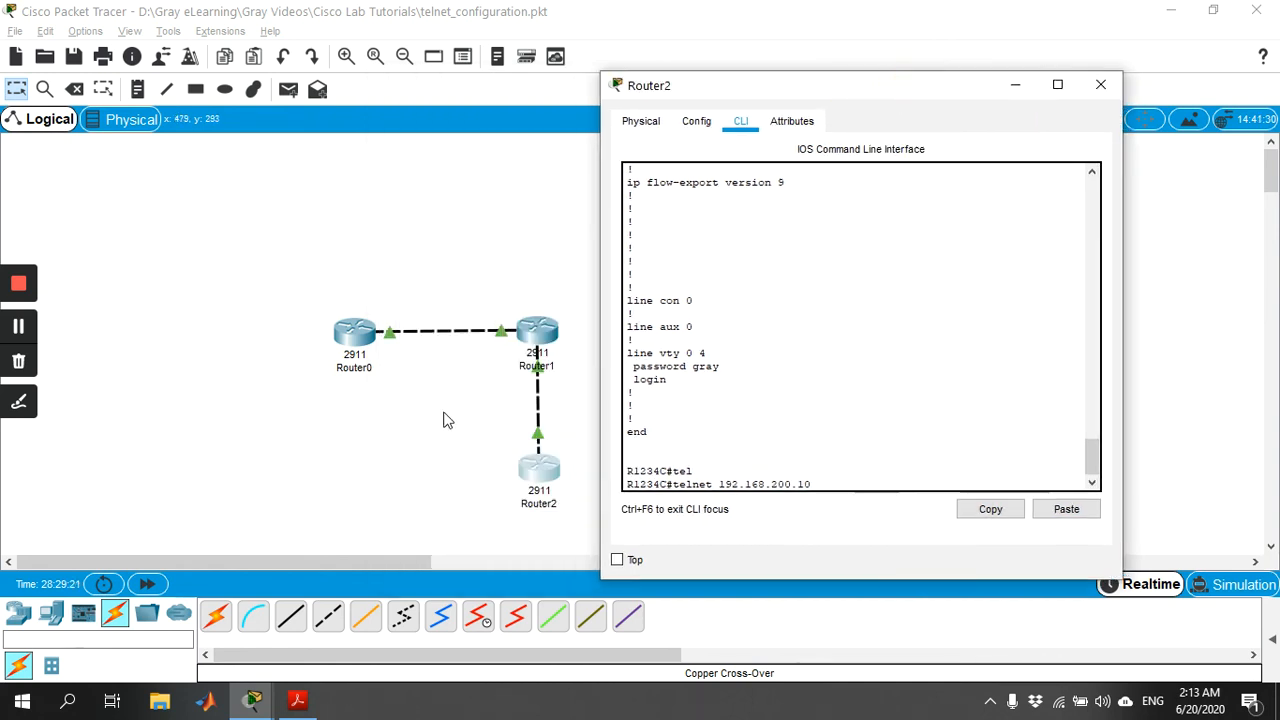
key(Return)
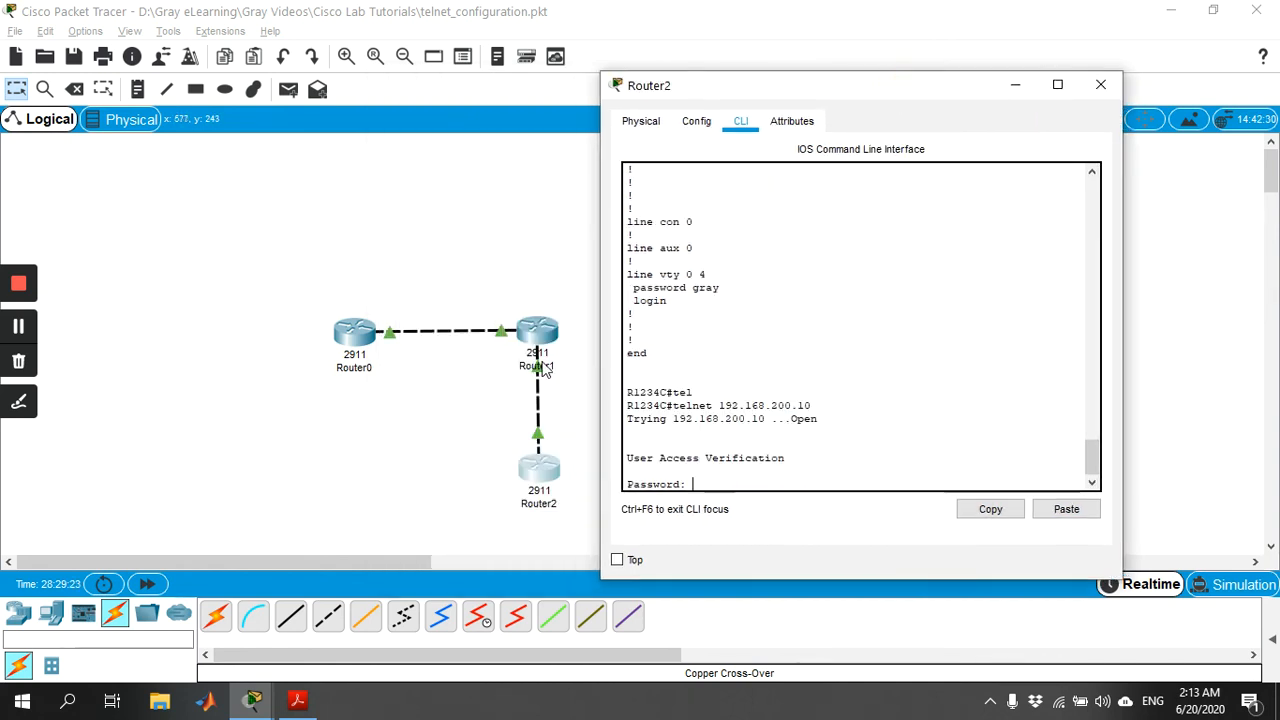
text(gray)
key(Return)
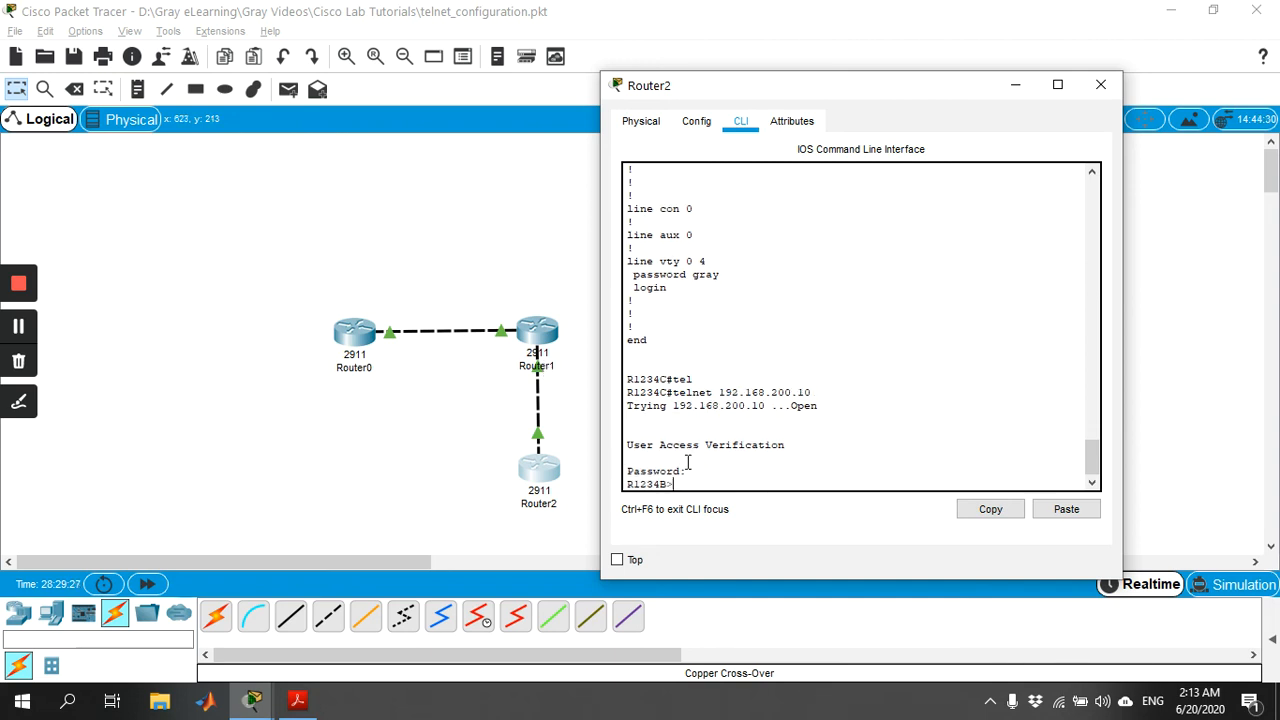
text(exit)
key(Return)
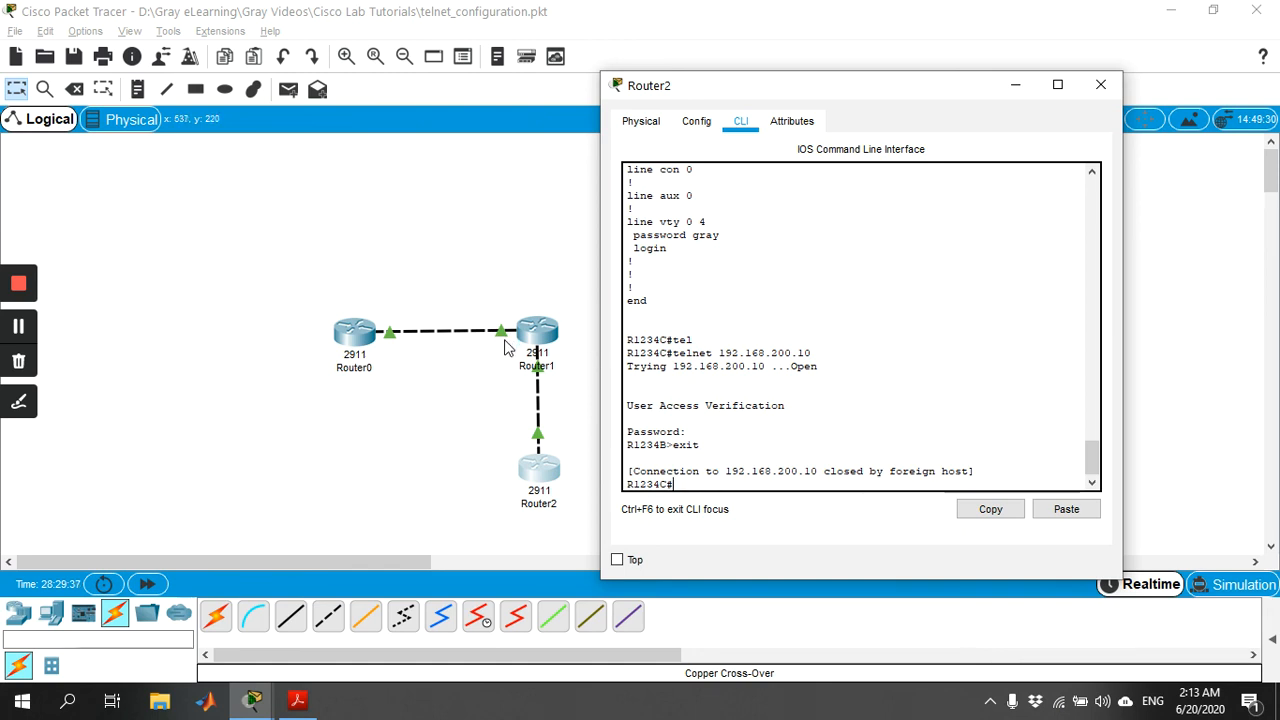
Telnet from Router2 to Router1's other address, 192.168.100.20, and log in with the vty password.
text(telnet 192)
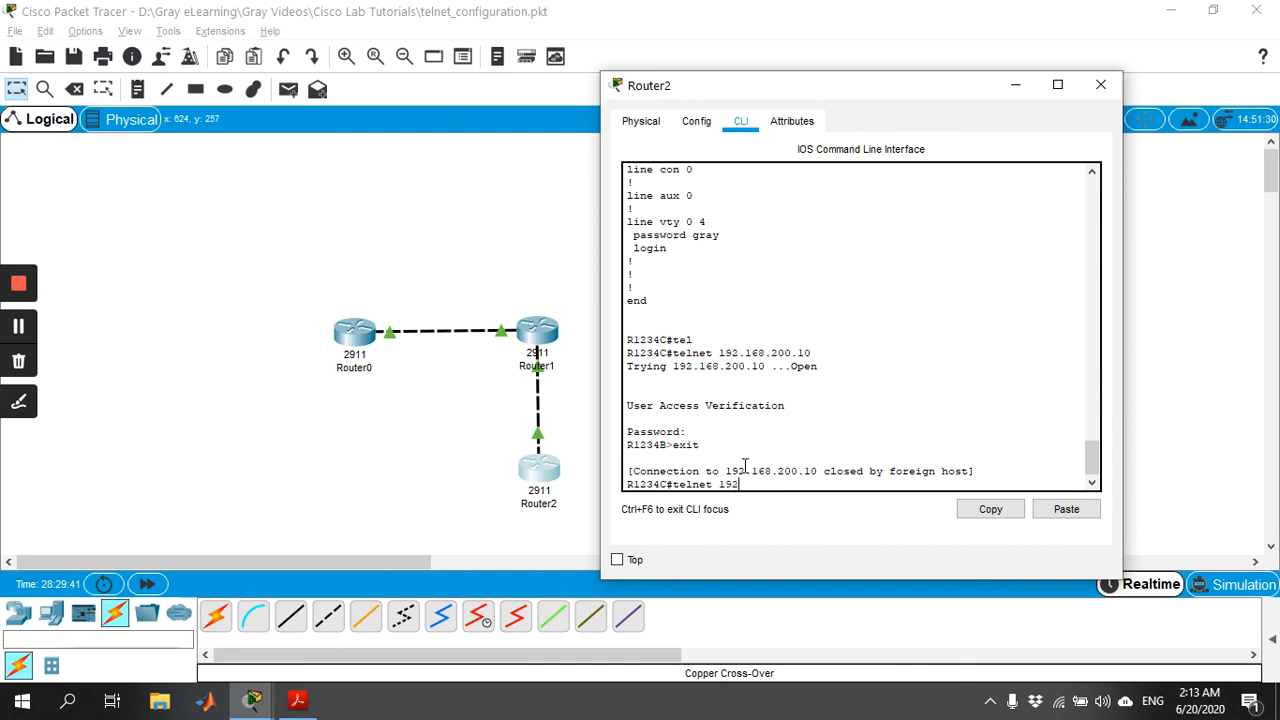
text(.168.100.20)
key(Return)
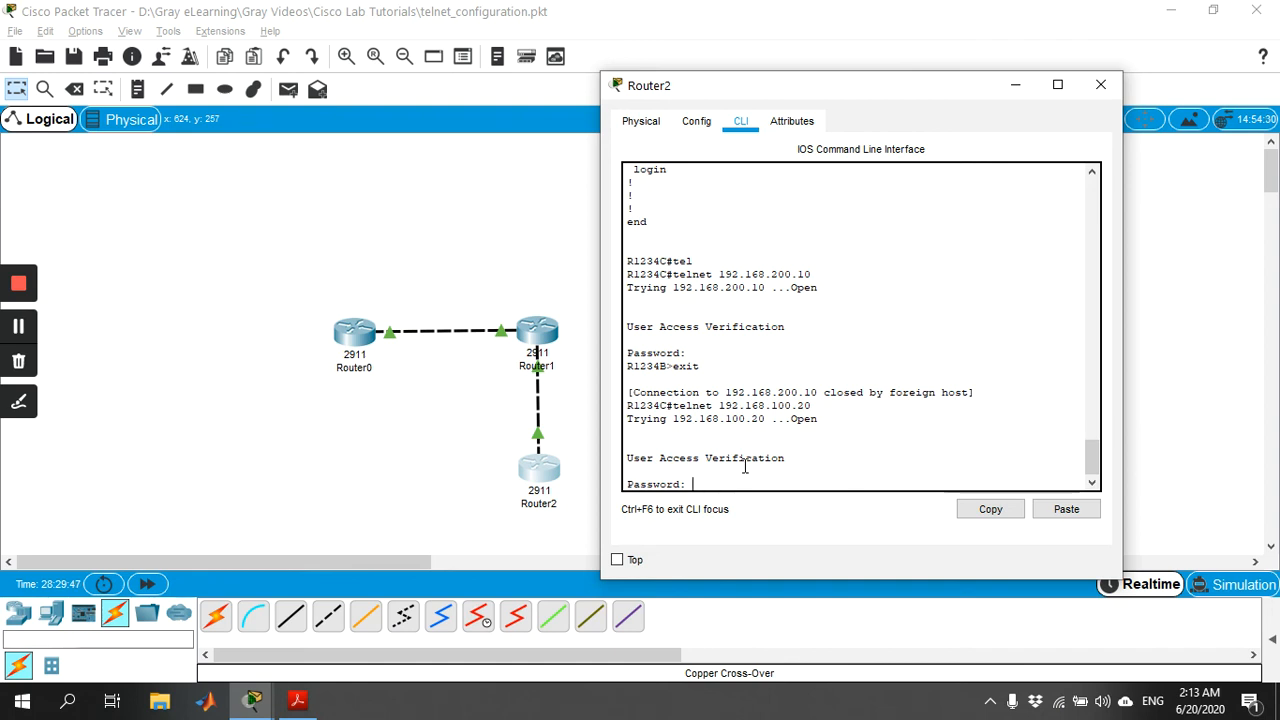
key(Return)
Enter privileged mode on Router1 over Telnet using en and the enable password, and exit the session.
text(en)
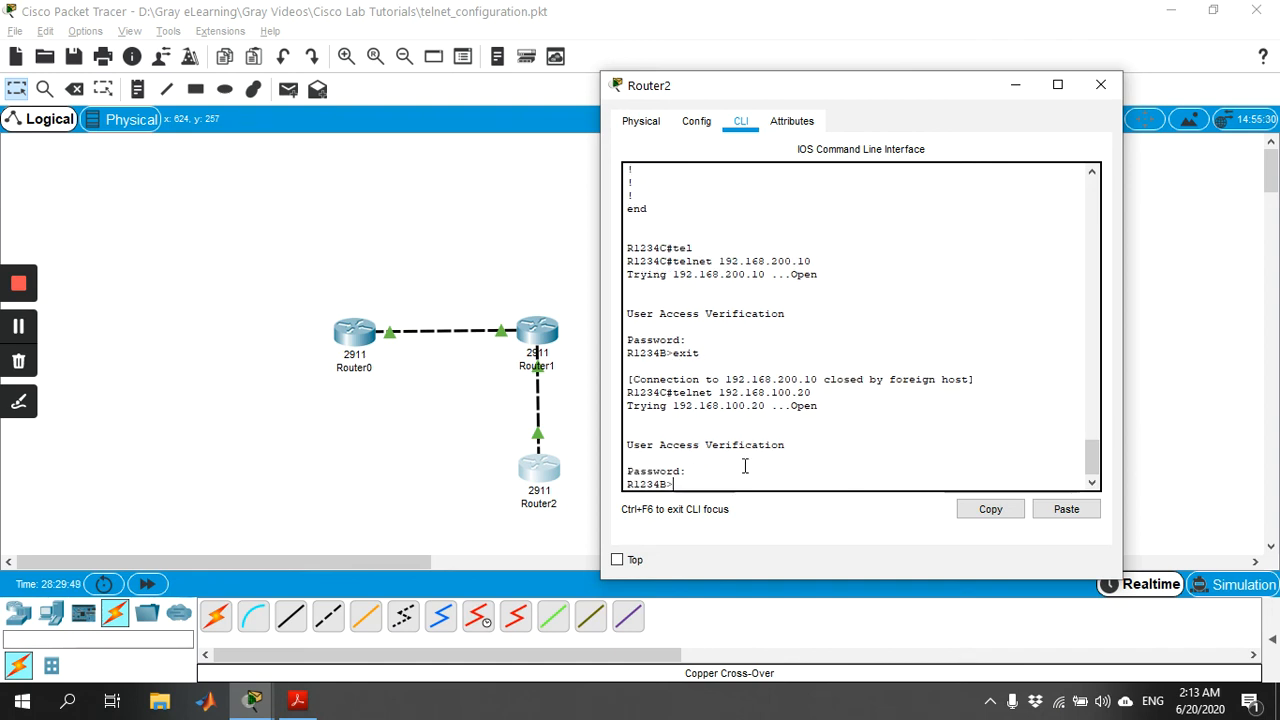
key(Return)
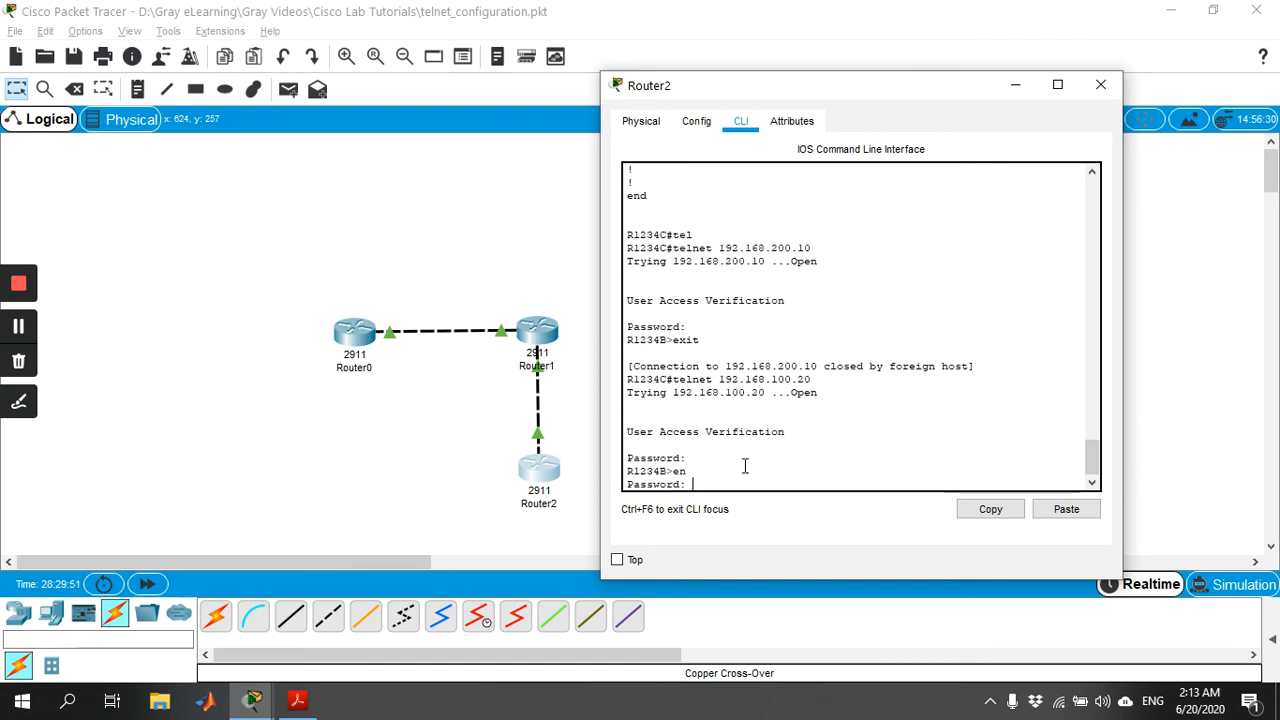
key(Return)
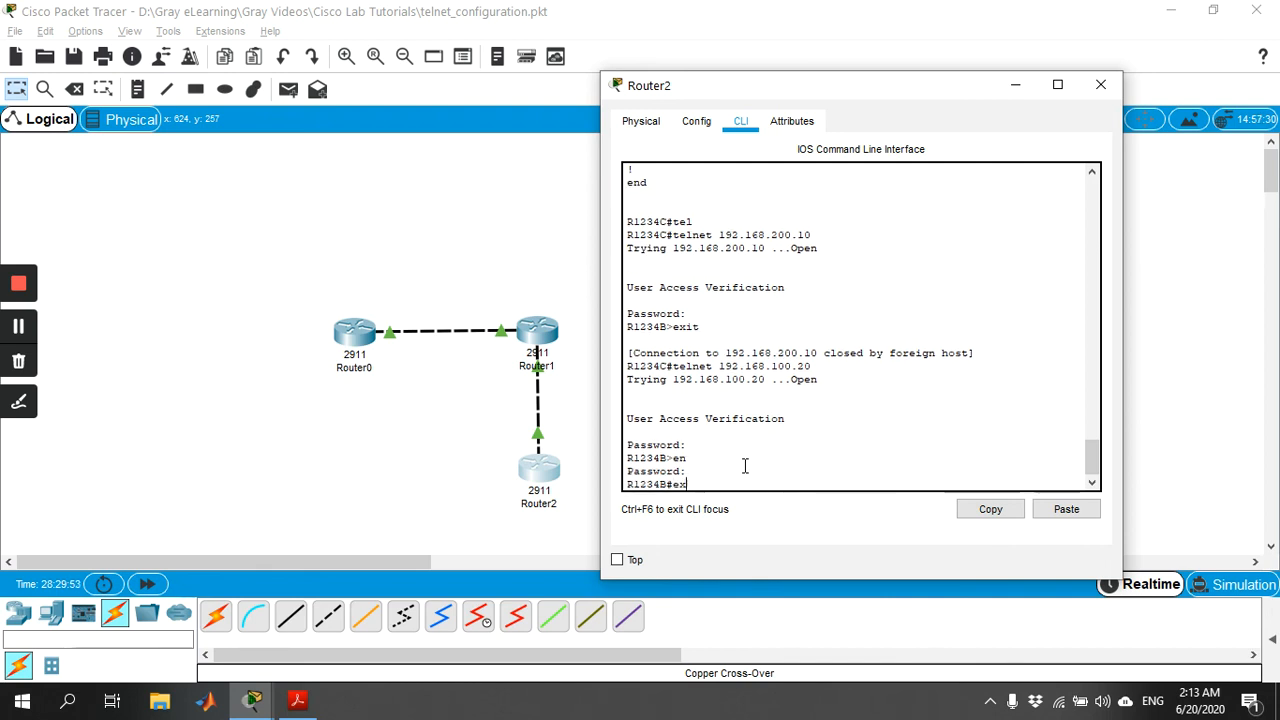
text(exit)
key(Return)
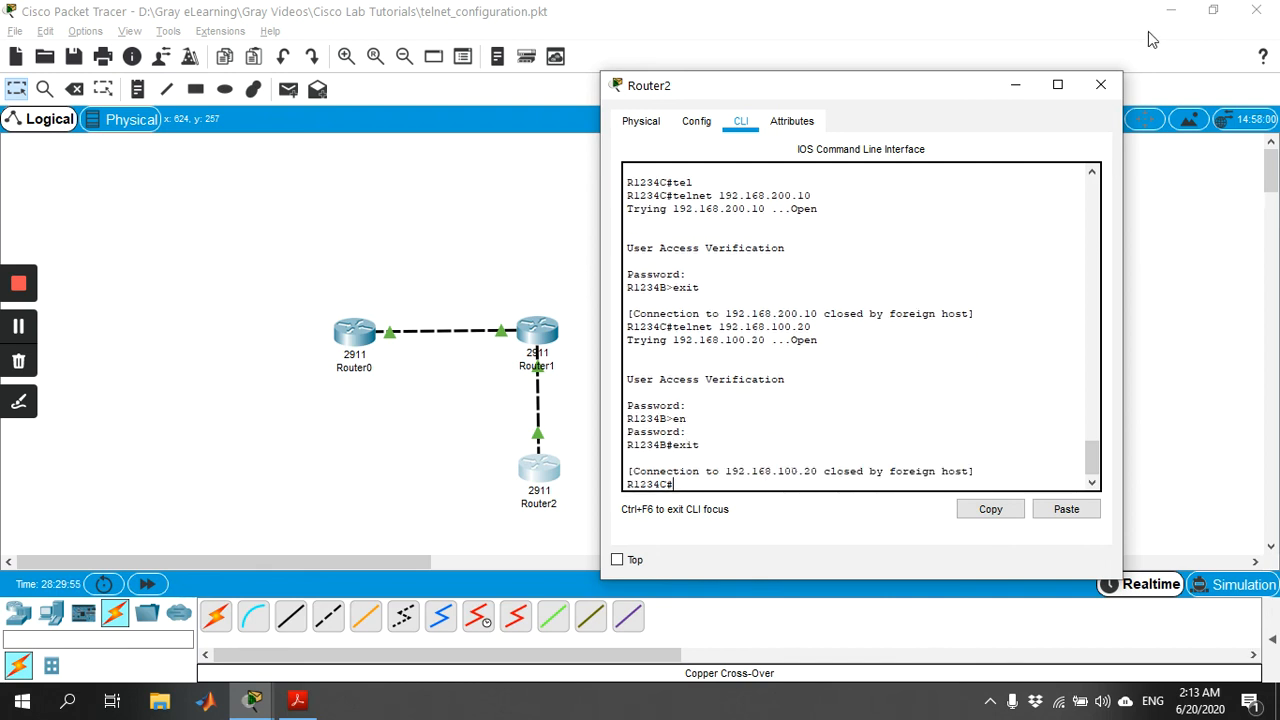
Close Router2's window and enter privileged mode in Router0's command line with en and the enable password.
click(1100, 84)
click(355, 332)
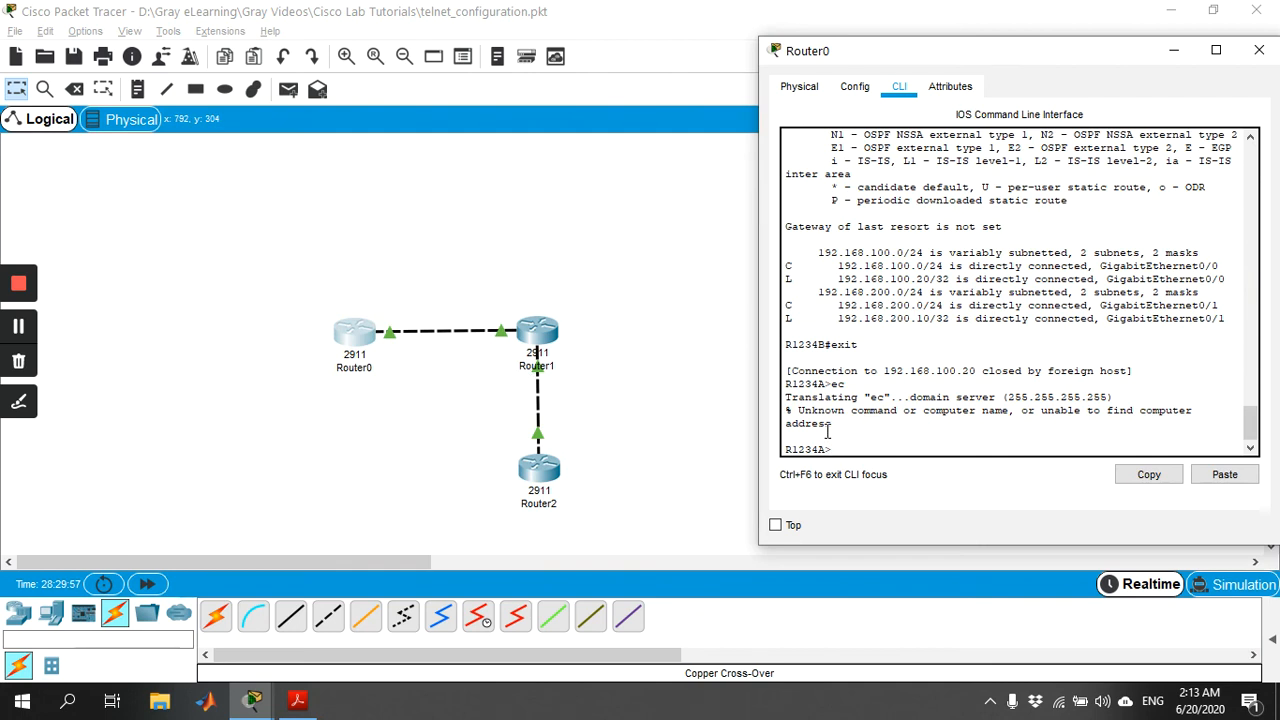
text(en)
key(Return)
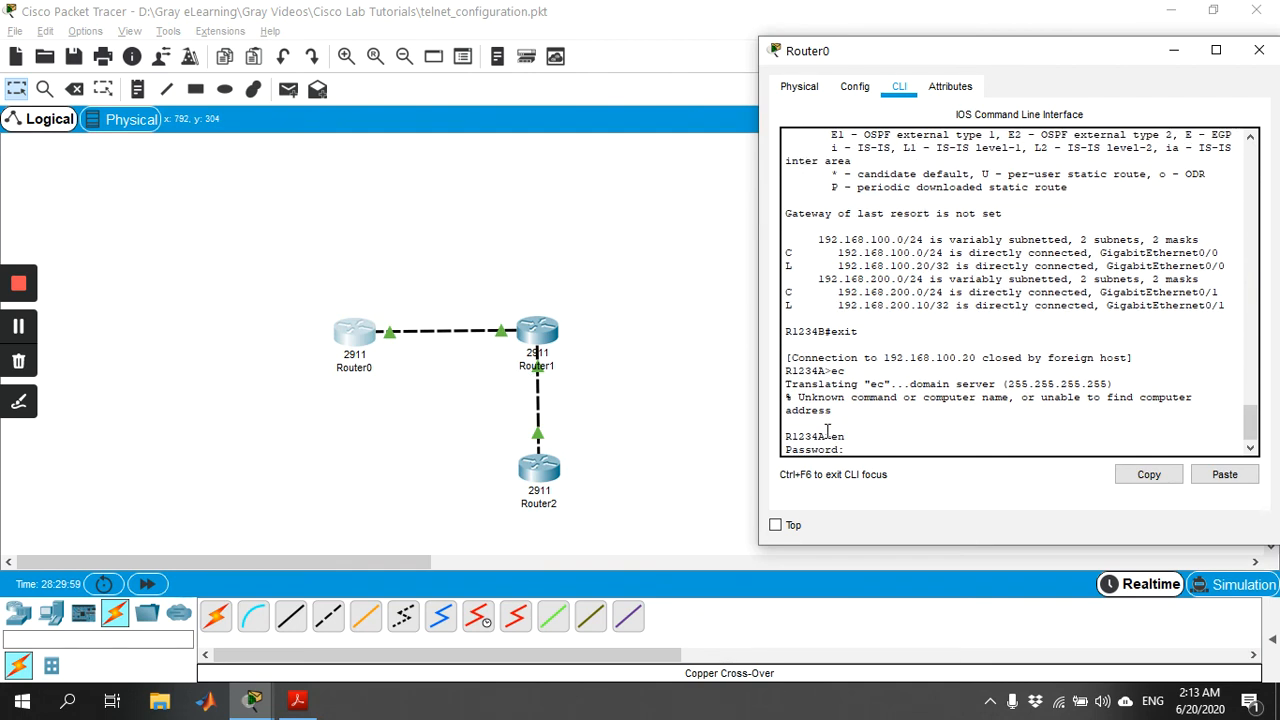
key(Return)
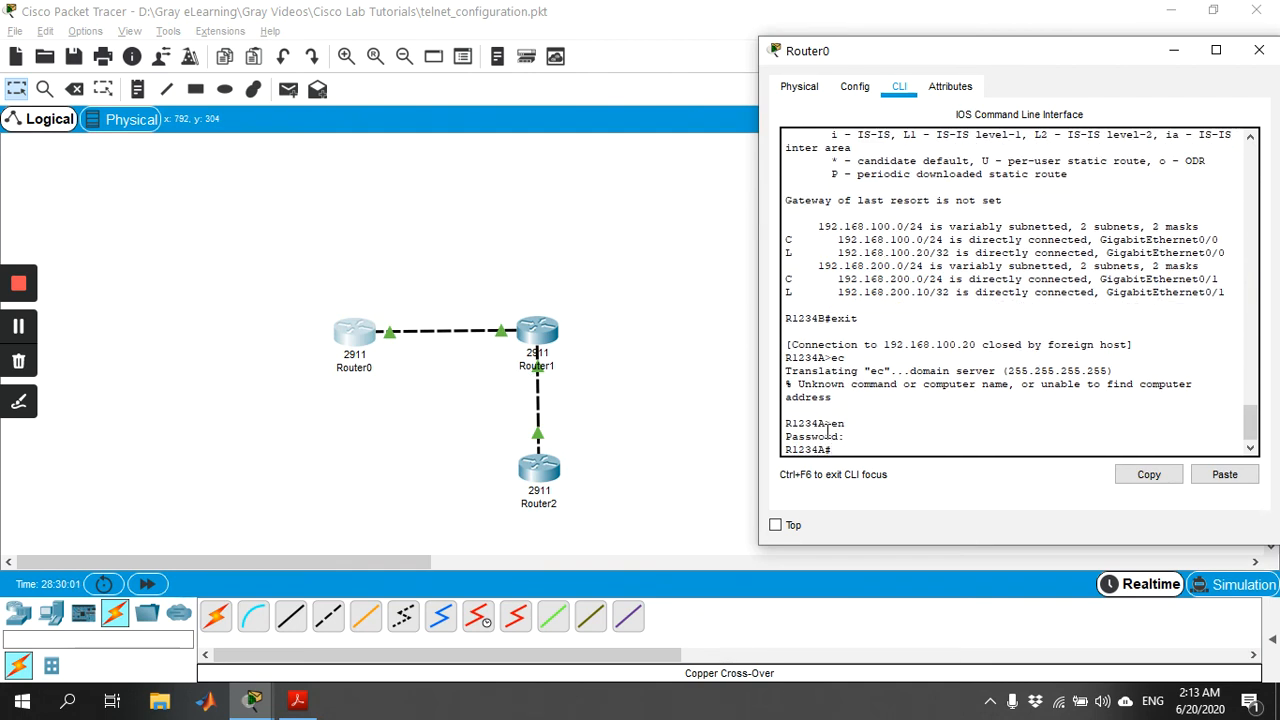
Enter global configuration mode on Router0 with configure terminal and access its lines with line vty 0 4.
text(confi)
key(Tab)
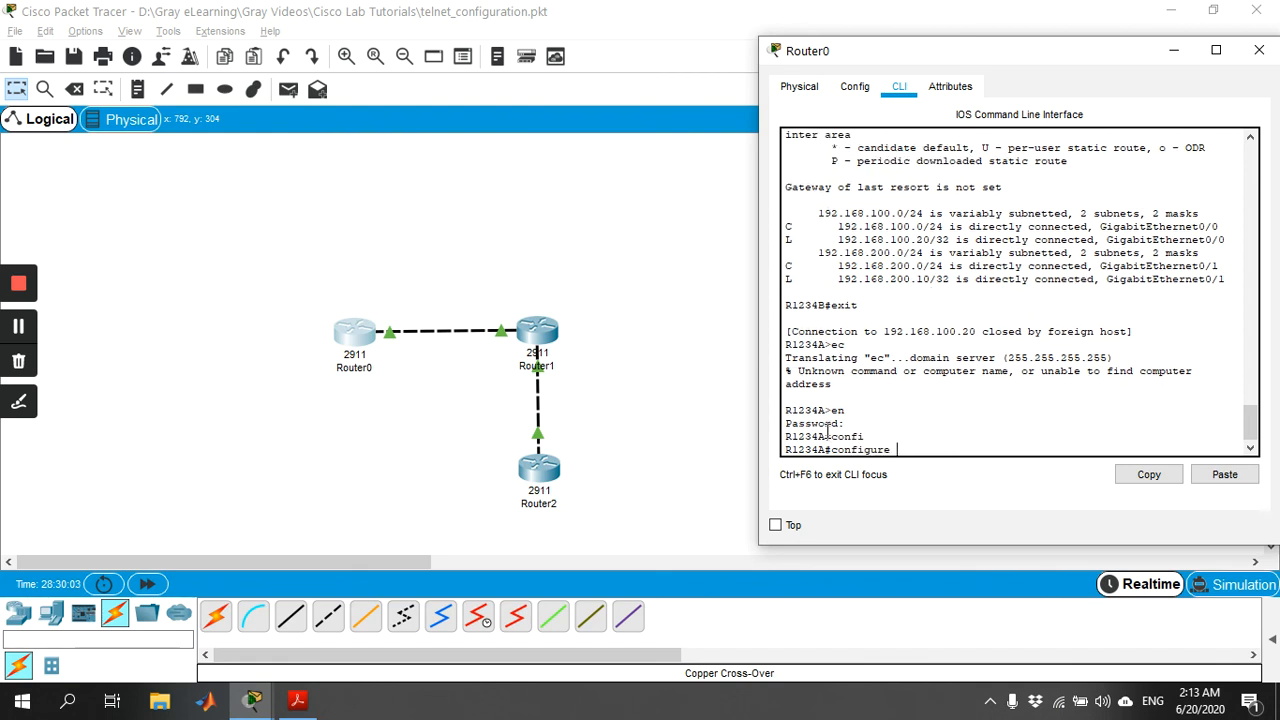
text(t)
key(Tab)
key(Return)
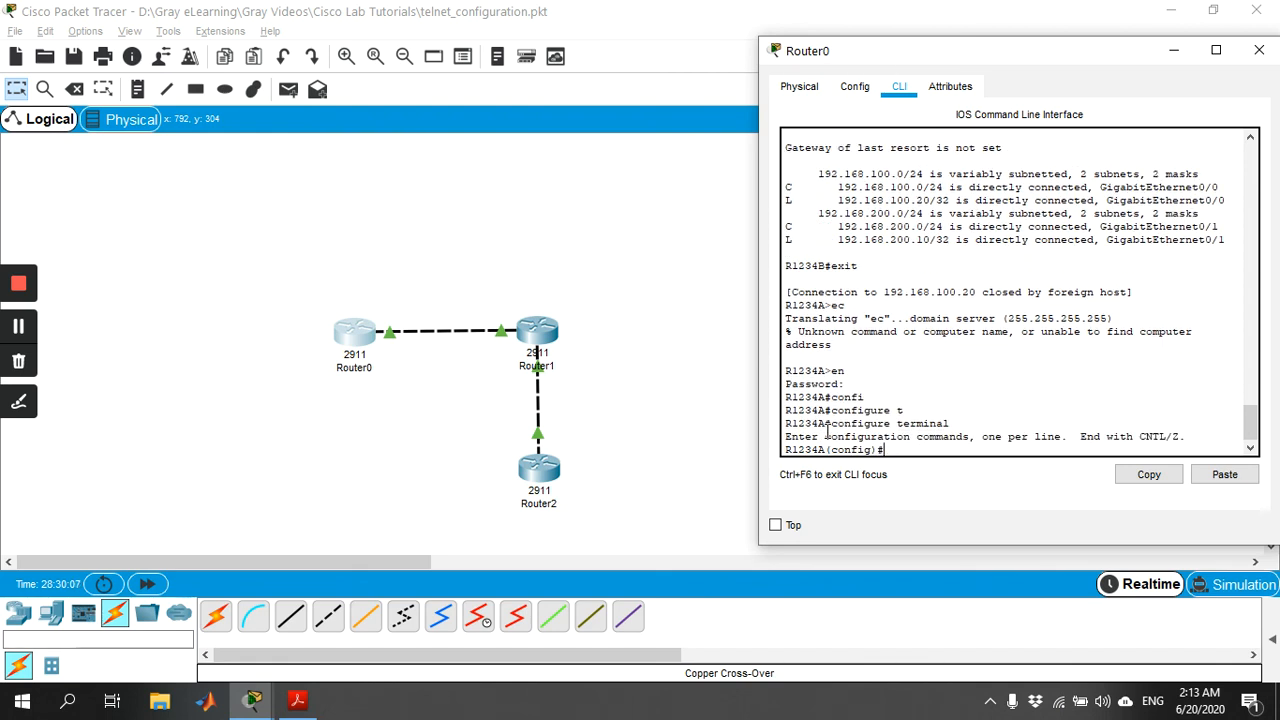
text(line vty 0 4)
key(Return)
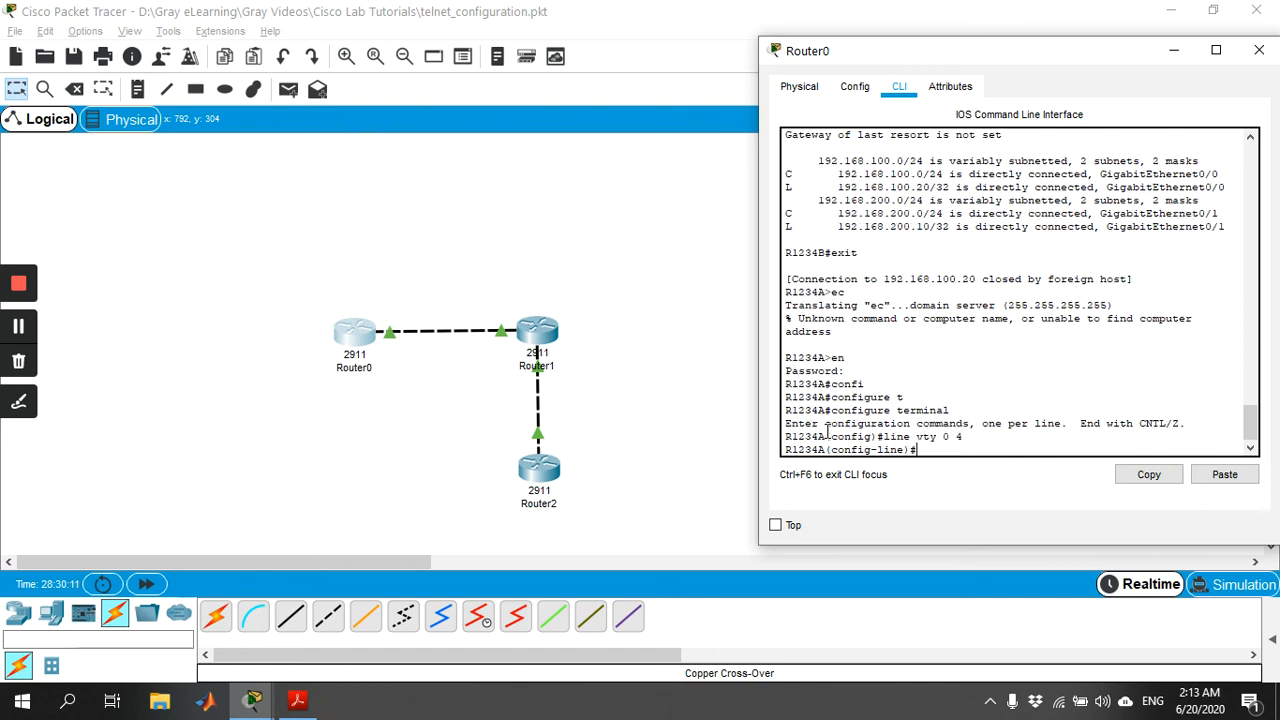
Enable login on Router0's vty lines and set the vty line password.
text(login)
key(Return)
text(pas)
key(Tab)
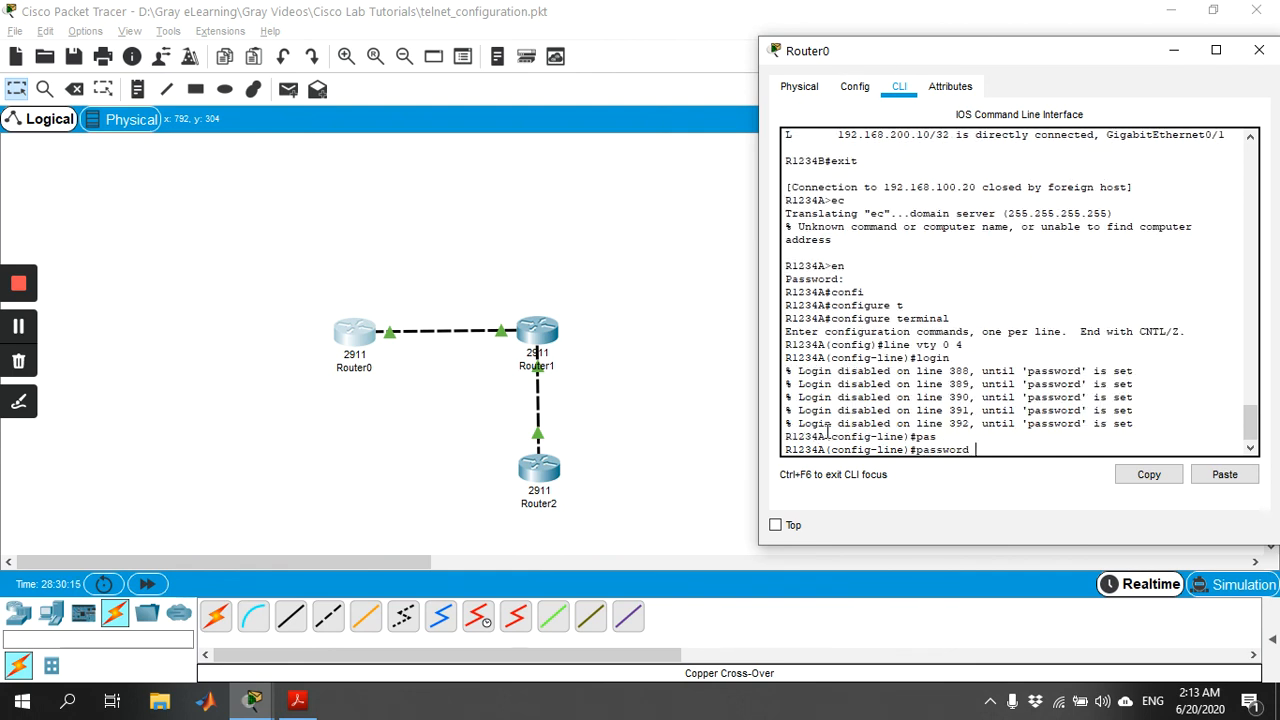
text(gray)
key(Return)
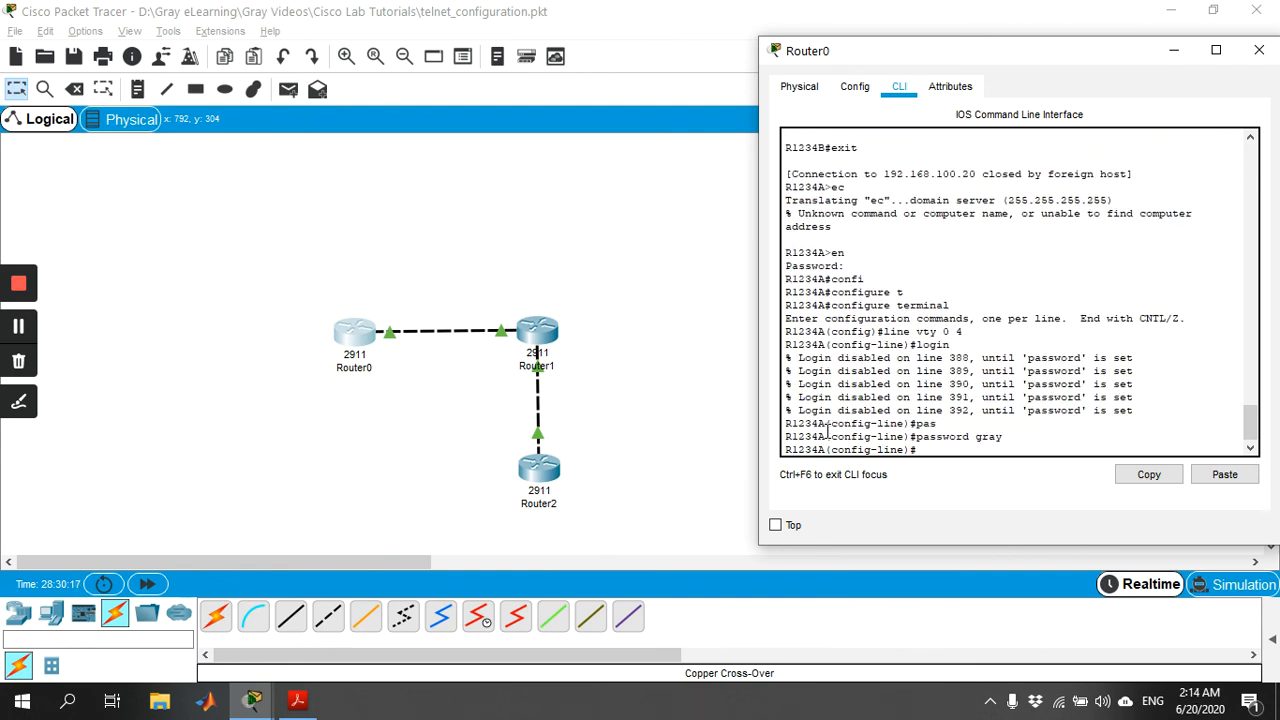
Exit Router0's line and global configuration modes back to the privileged prompt, and close its window.
text(exit)
key(Return)
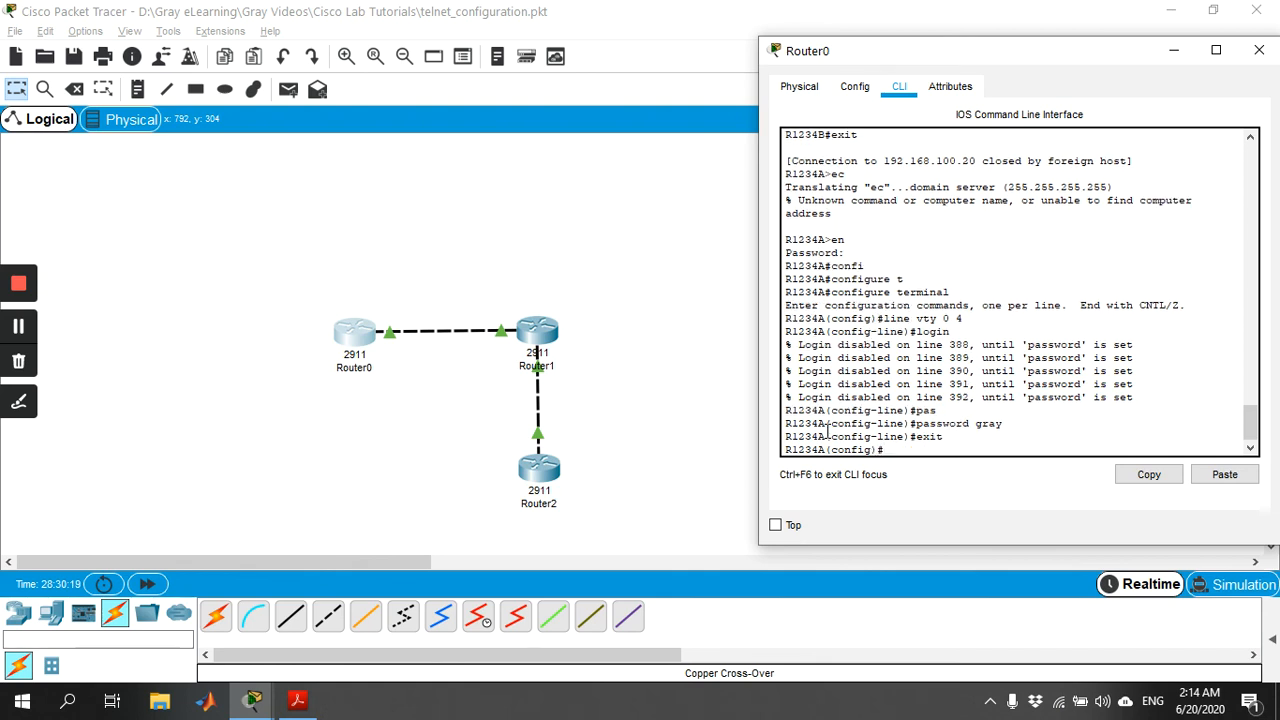
text(exit)
key(Return)
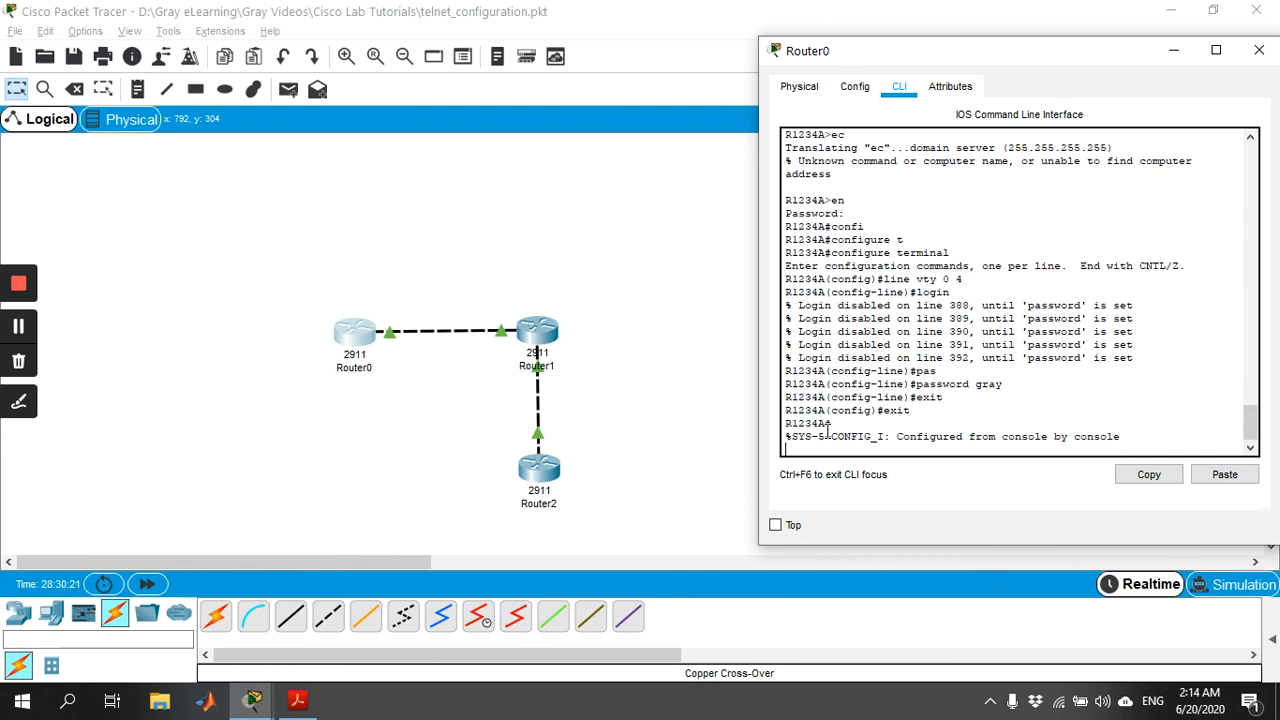
key(Return)
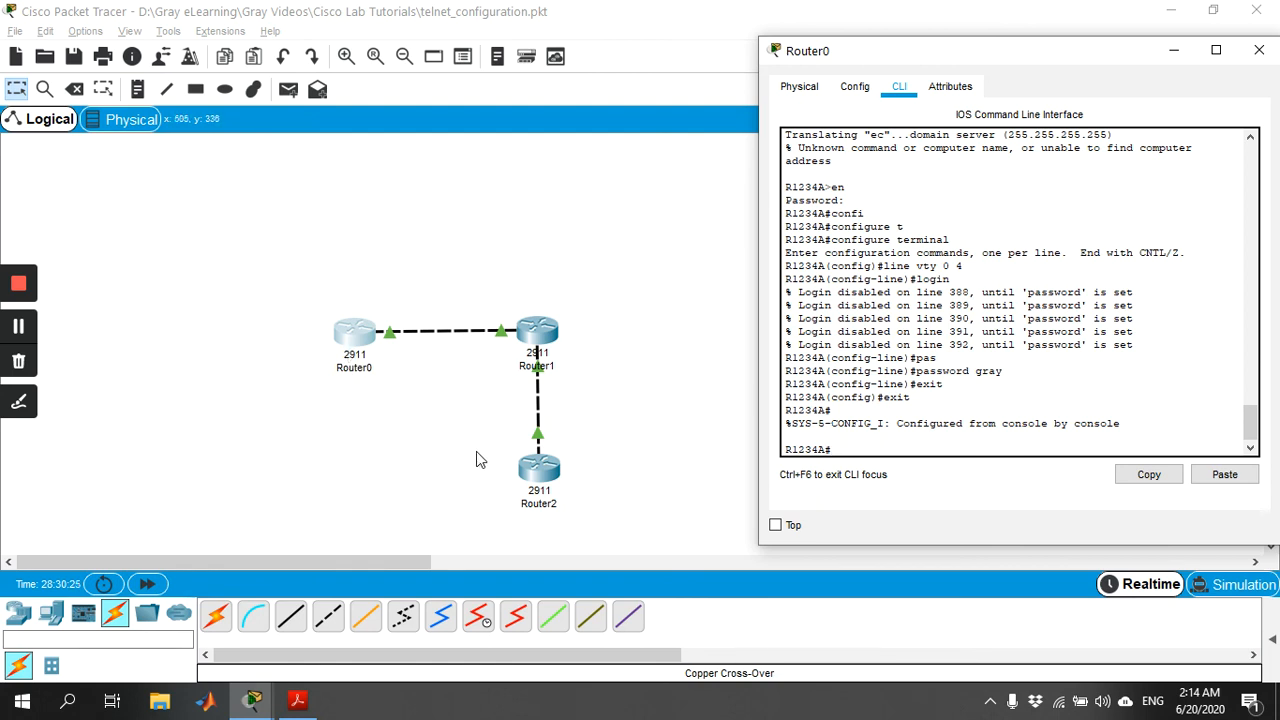
drag(1137, 54, 1099, 51)
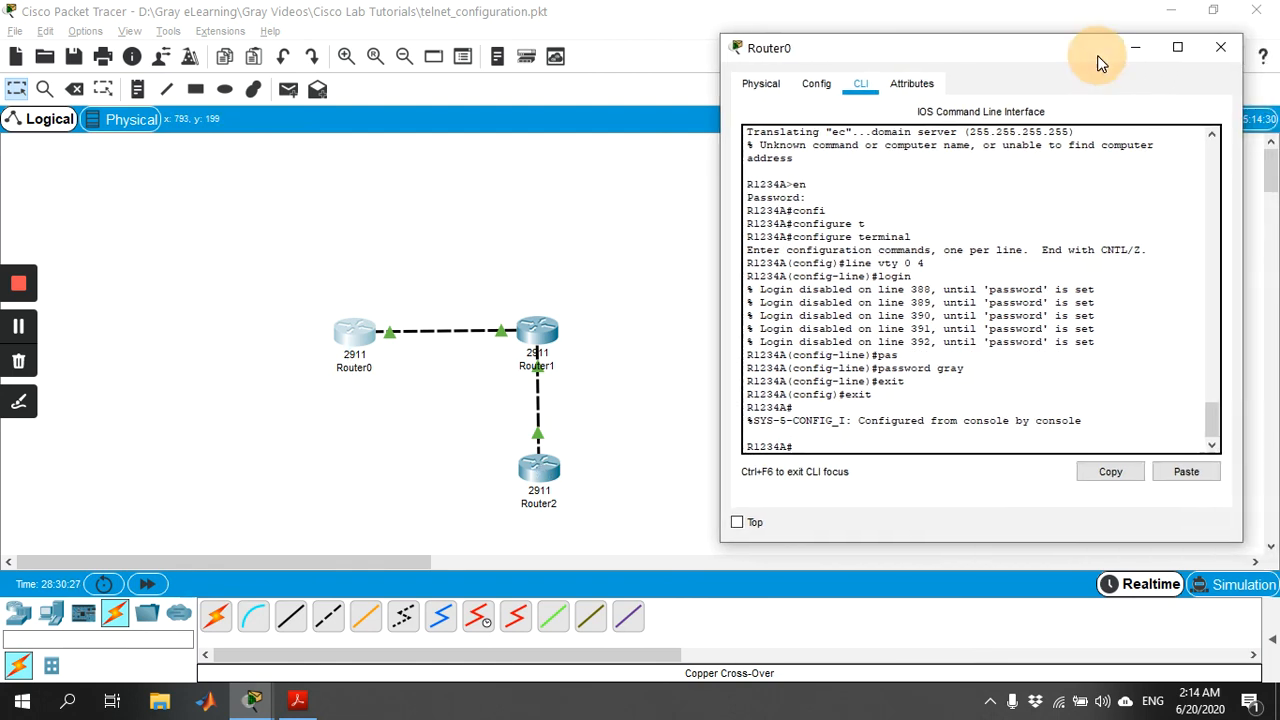
click(1205, 50)
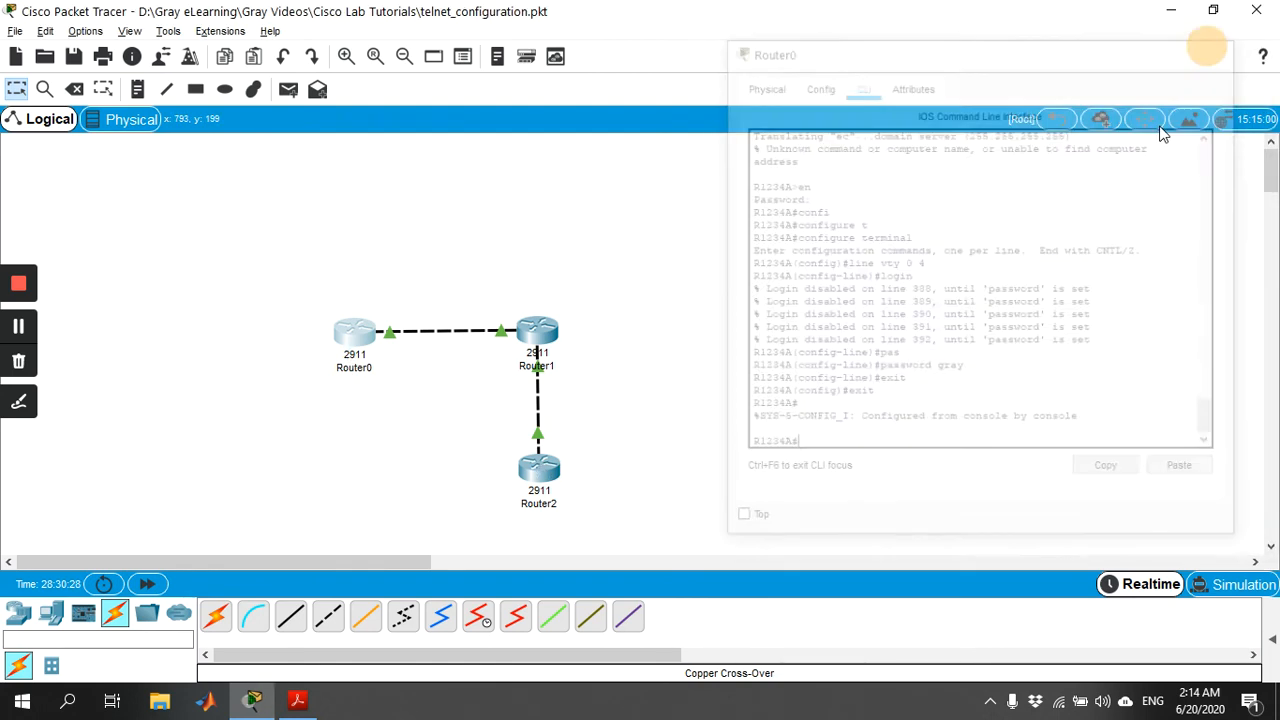
From Router2's command line, Telnet to Router0 at 192.168.100.10 and log in with the vty password.
click(545, 470)
click(642, 474)
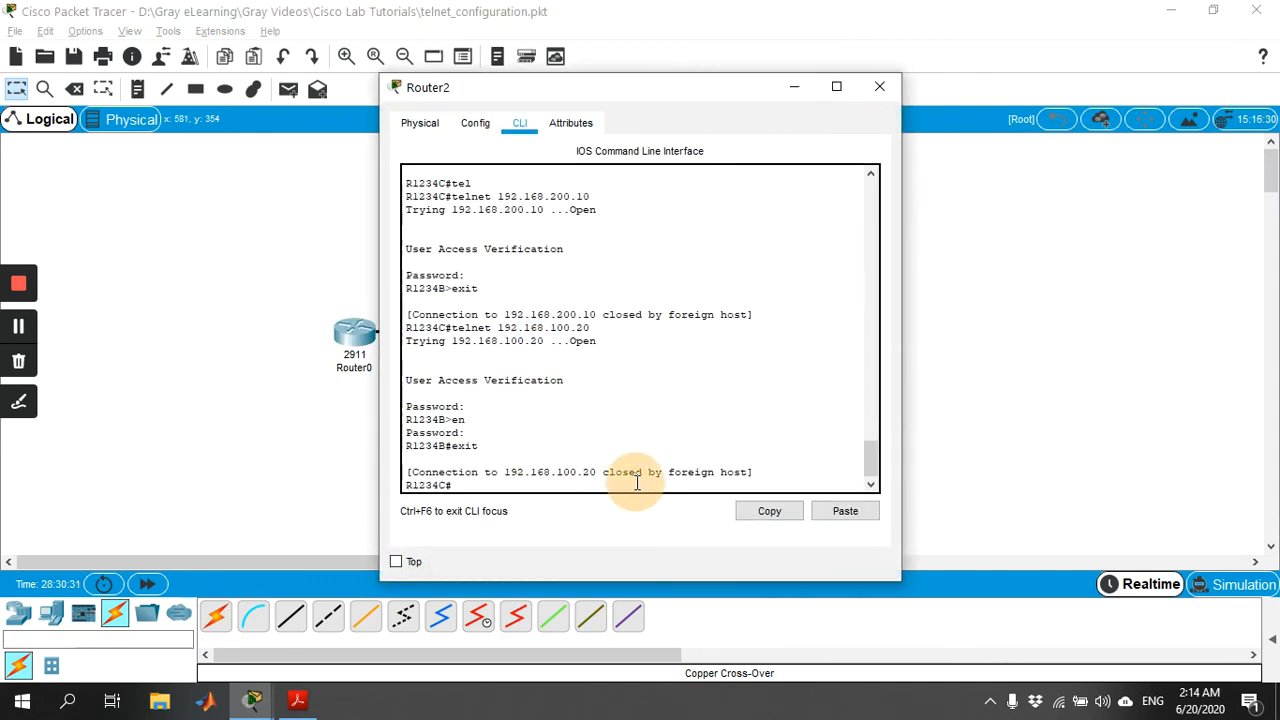
key(Up)
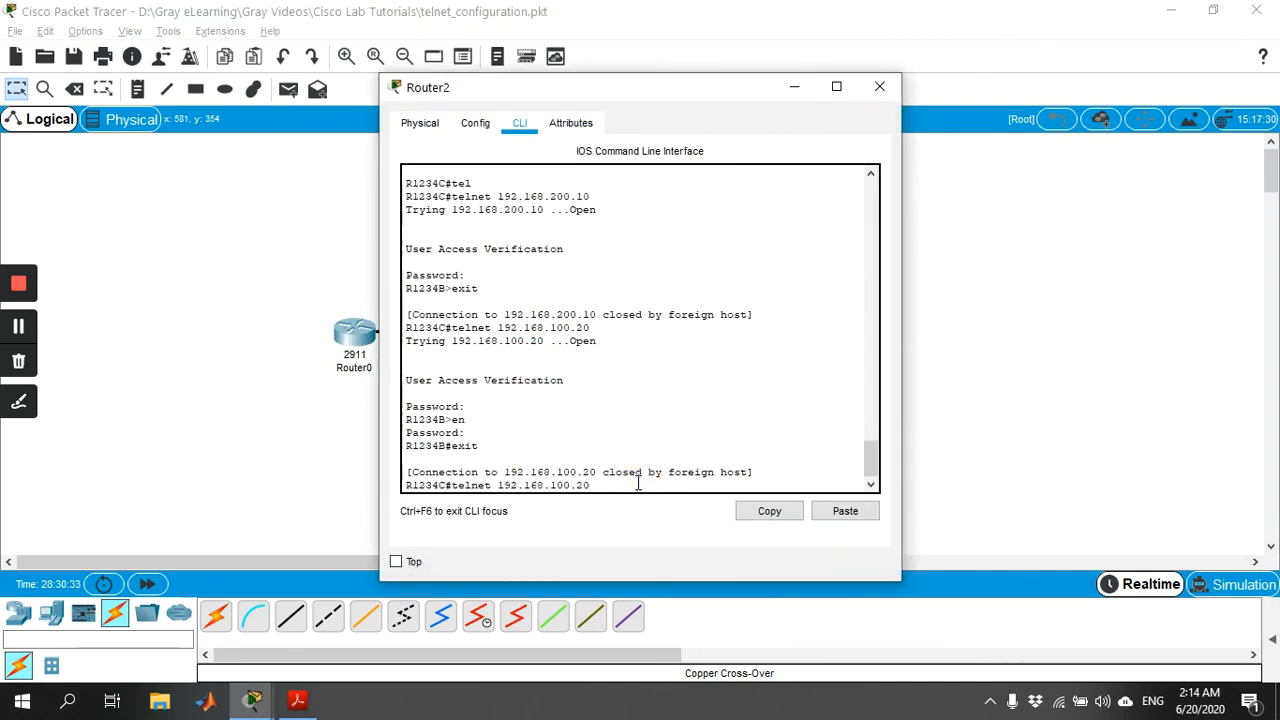
key(BackSpace)
key(BackSpace)
text(10)
drag(702, 90, 841, 89)
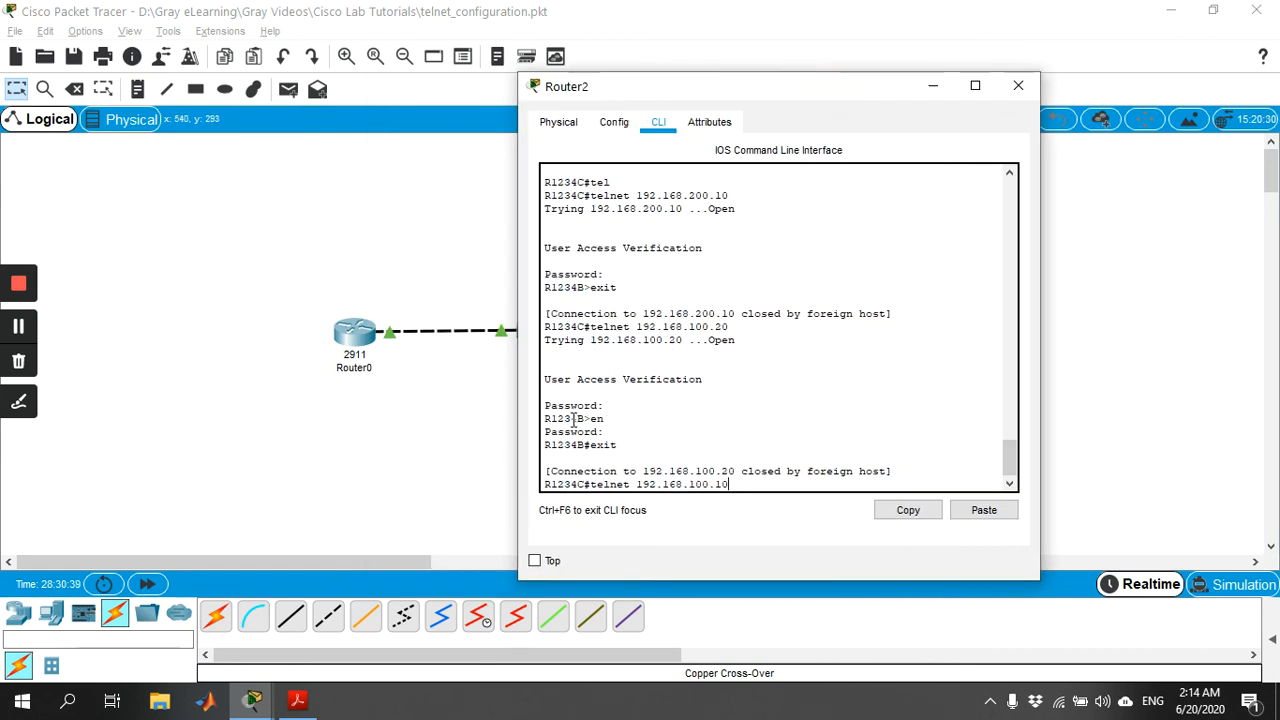
key(Return)
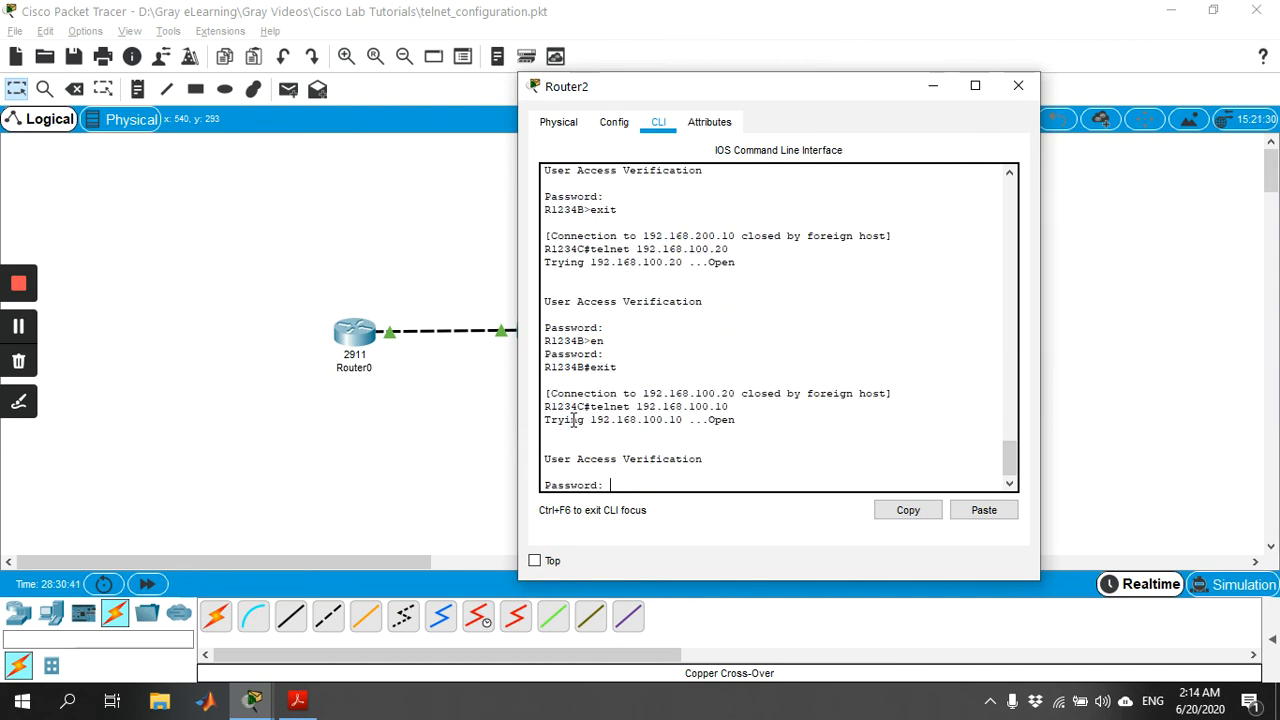
key(Return)
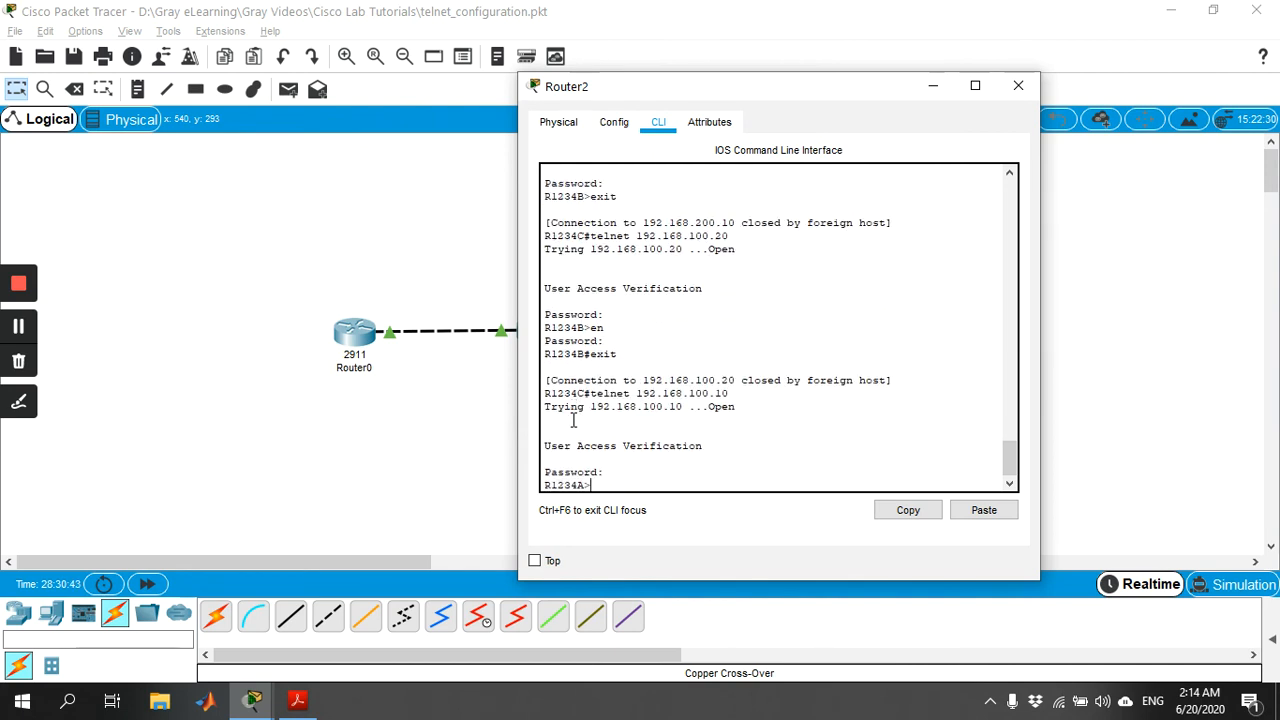
End the Telnet session to Router0 with exit and close Router2's window.
text(exit)
key(Return)
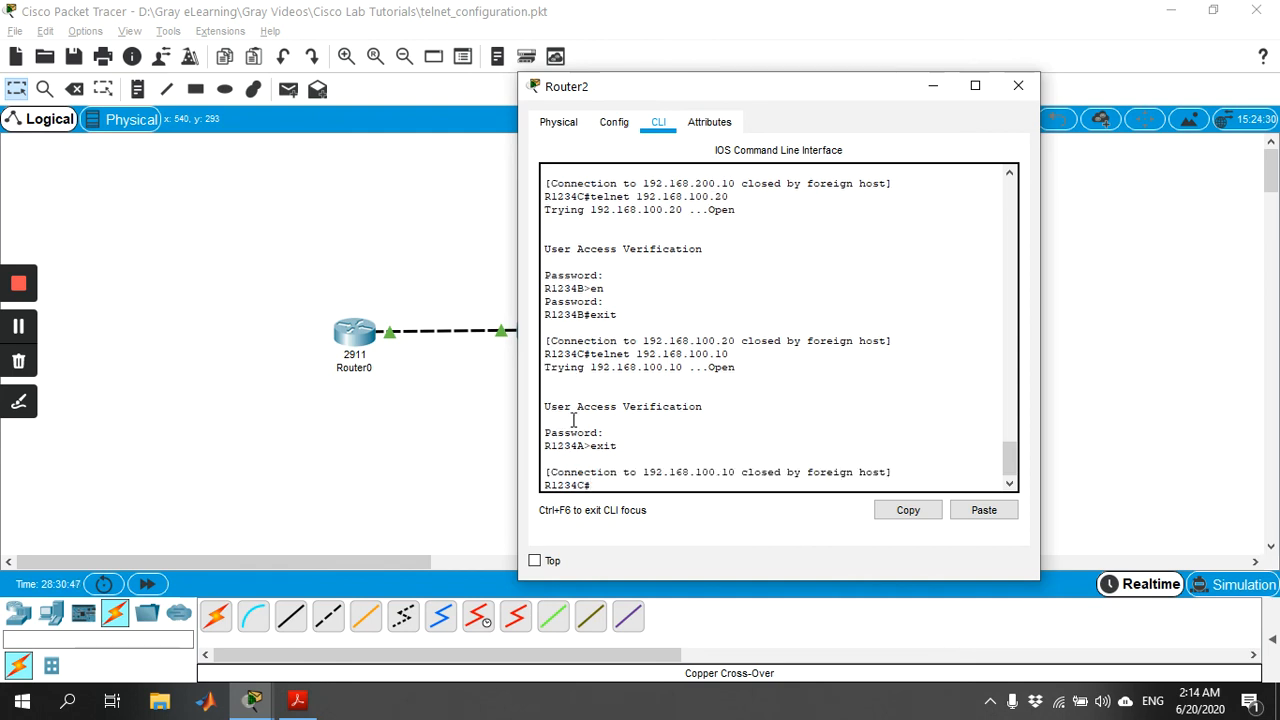
drag(768, 92, 870, 74)
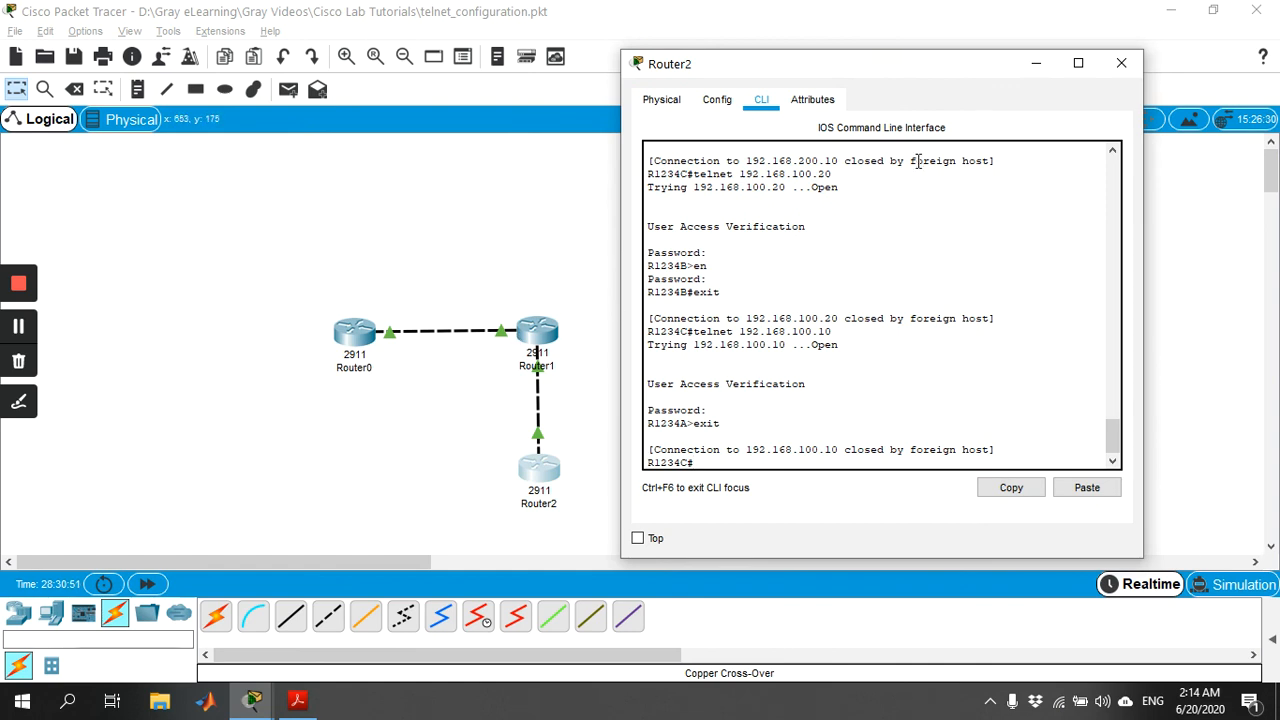
click(1121, 64)
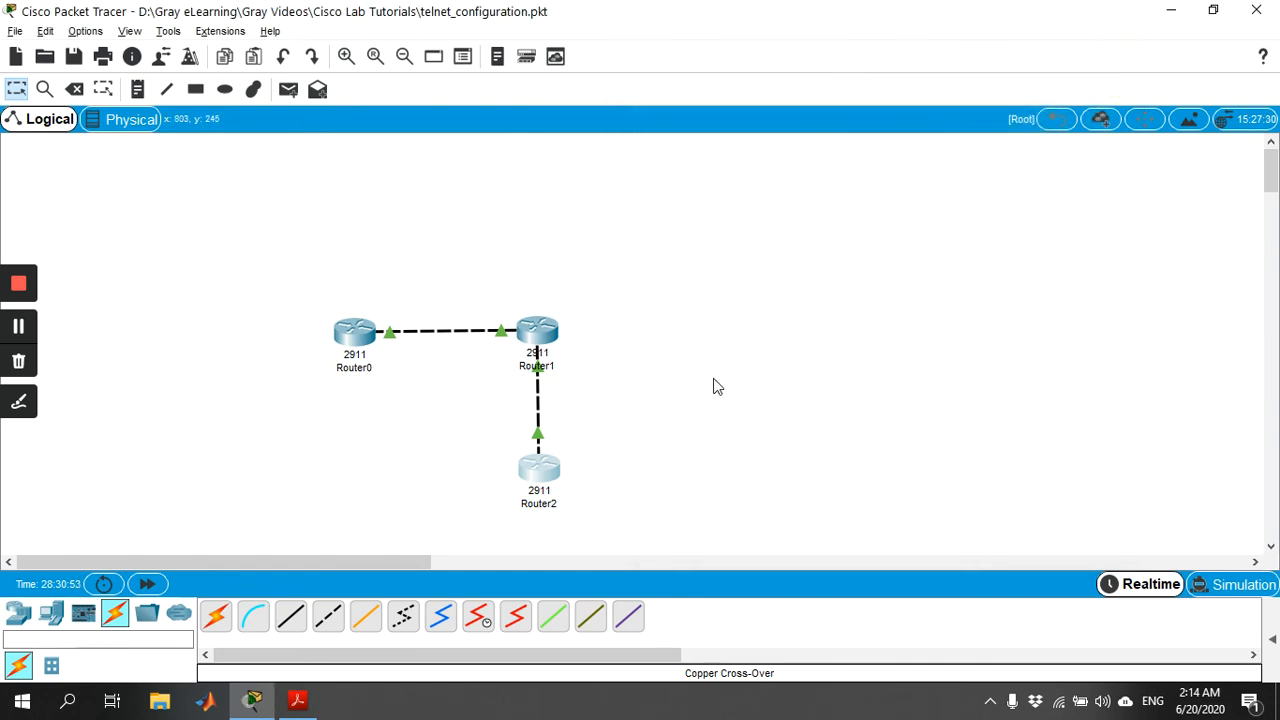